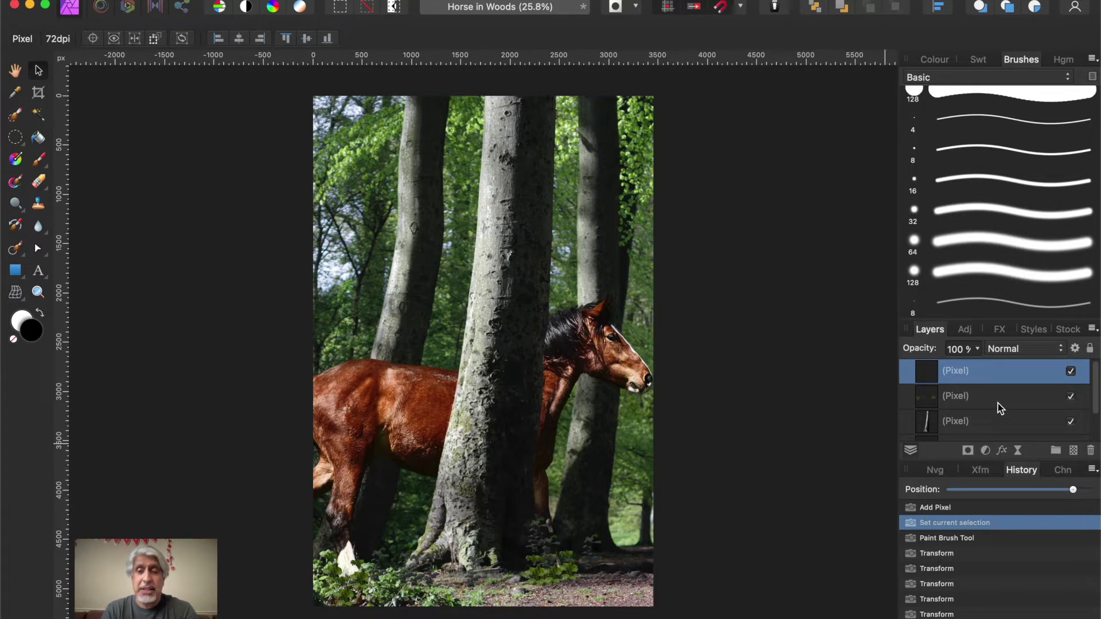
# Detach the Layers panel from the dock, float it beside the photo and enlarge it to fit every layer
pyautogui.moveTo(930, 333); pyautogui.dragTo(714, 108)
pyautogui.moveTo(782, 236); pyautogui.dragTo(783, 434)
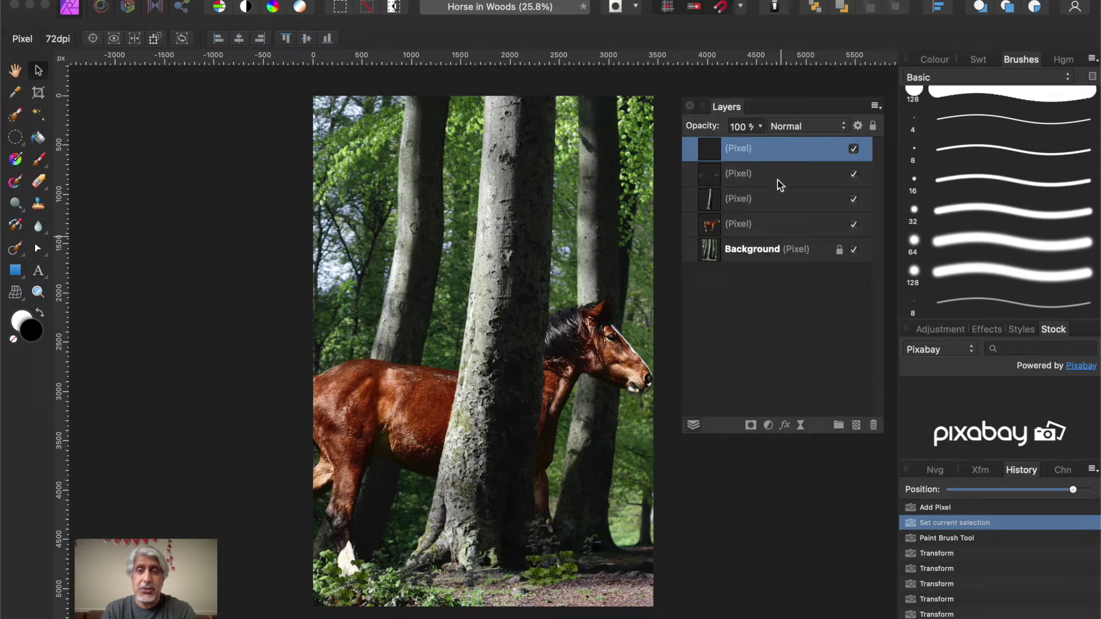
# Select the Background layer and hide the horse, the tree trunk and the foreground foliage layers
pyautogui.click(760, 250)
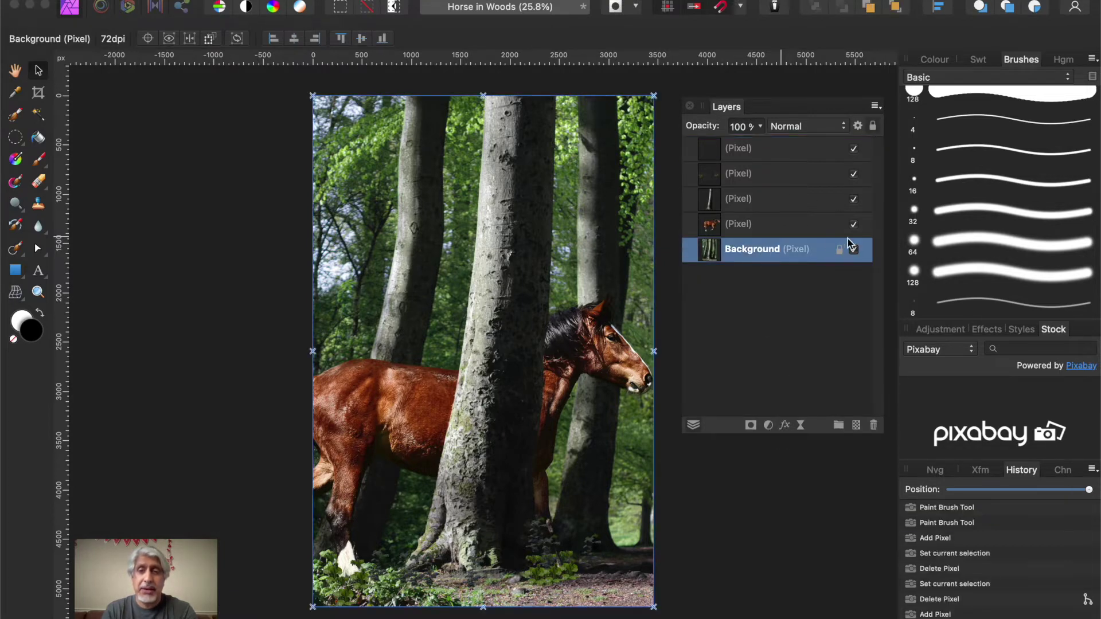
pyautogui.click(854, 224)
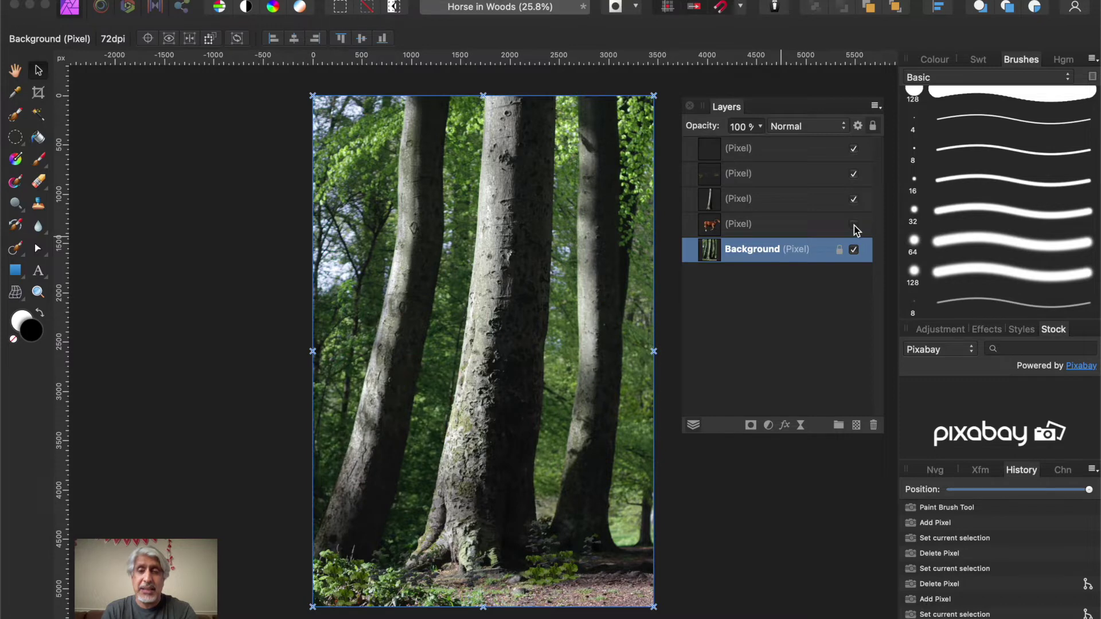
pyautogui.click(854, 199)
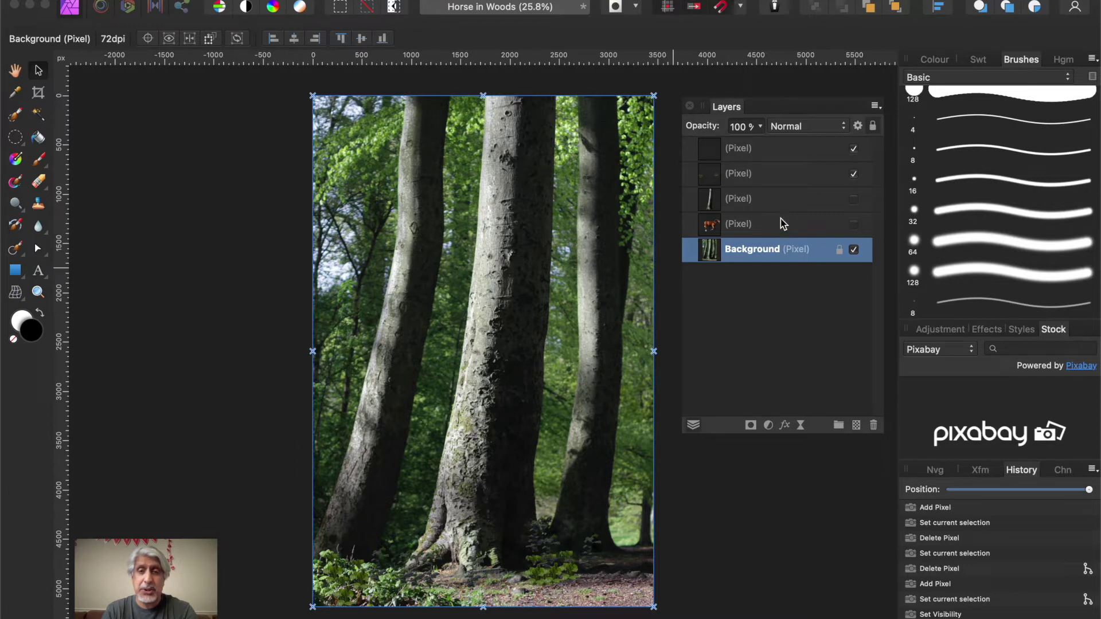
pyautogui.click(855, 178)
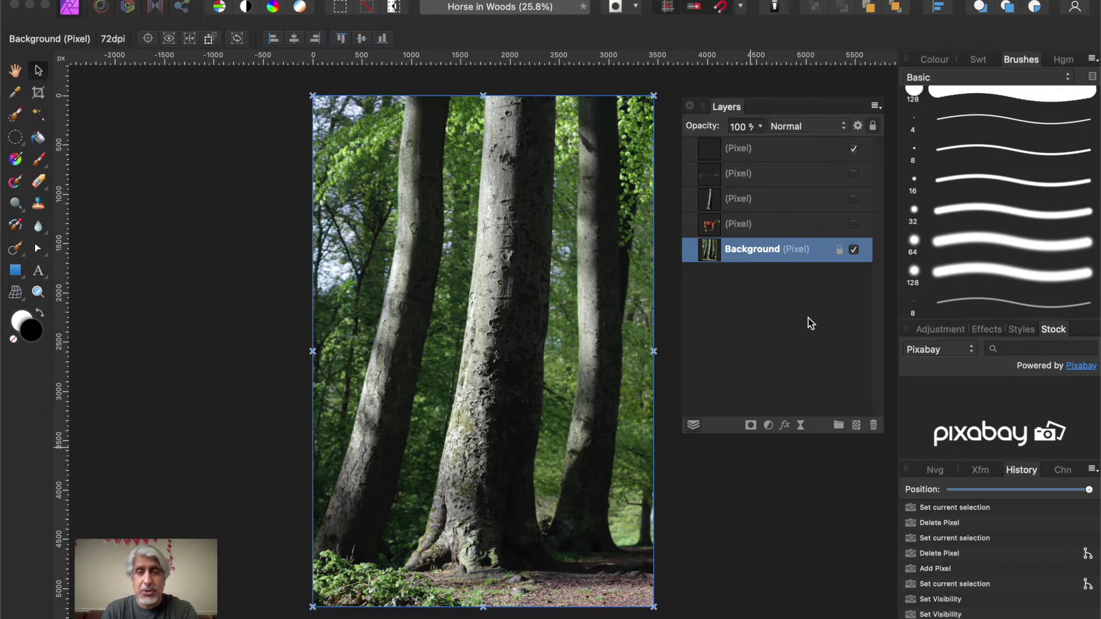
# Show the horse, tree trunk and foreground foliage layers again one by one, comparing the horse with and without the trunk
pyautogui.click(854, 226)
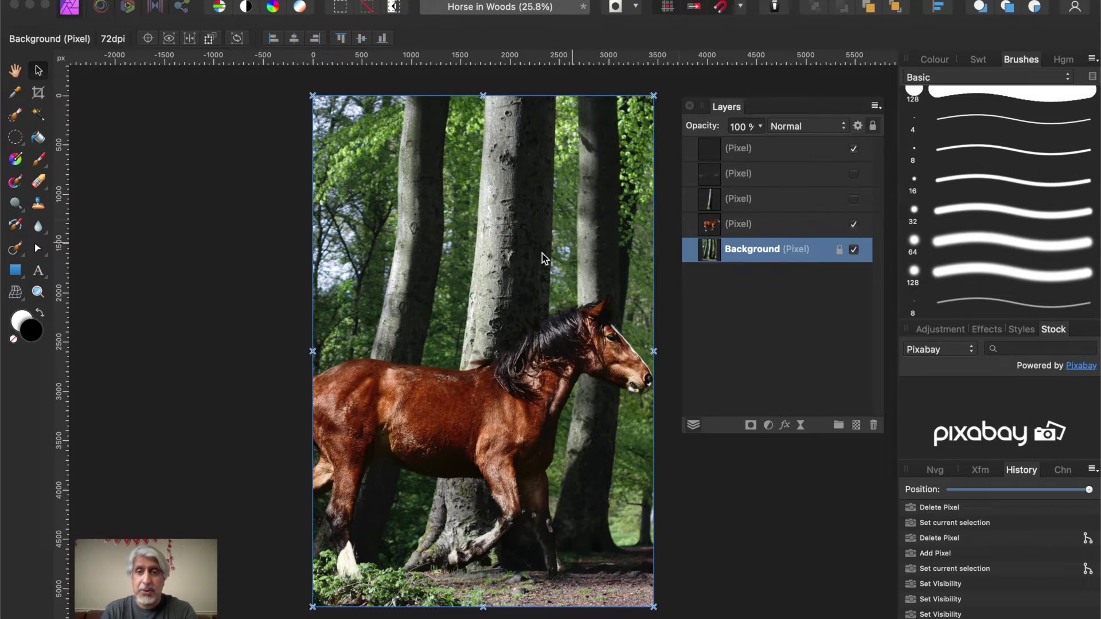
pyautogui.click(854, 199)
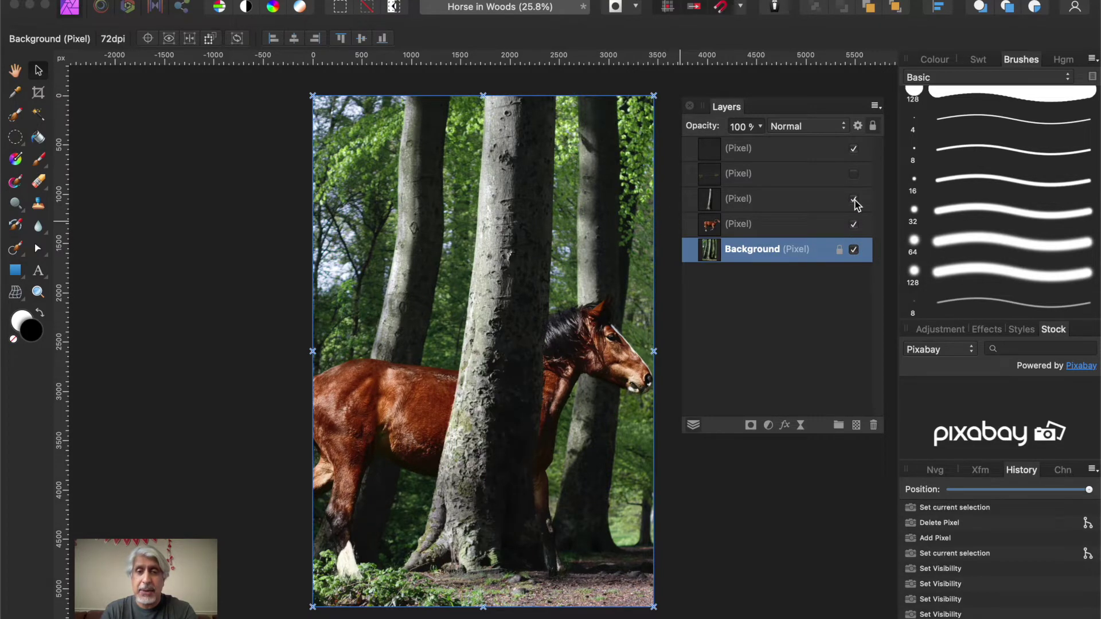
pyautogui.click(853, 199)
pyautogui.click(854, 199)
pyautogui.click(853, 174)
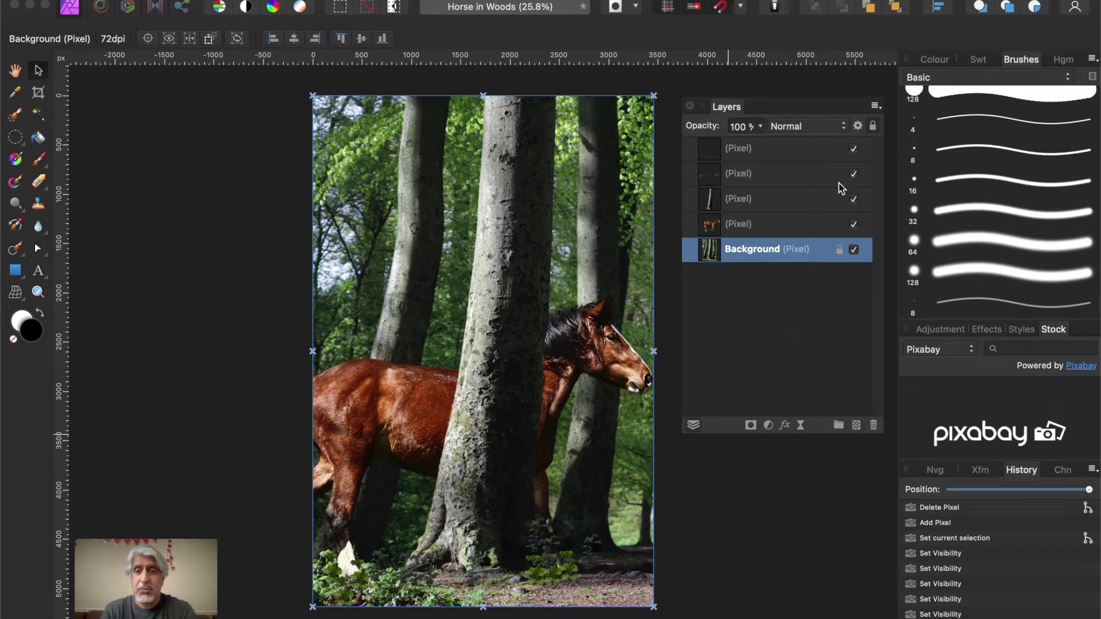
# Select the empty top layer, add another pixel layer above it and delete that added layer again
pyautogui.click(801, 148)
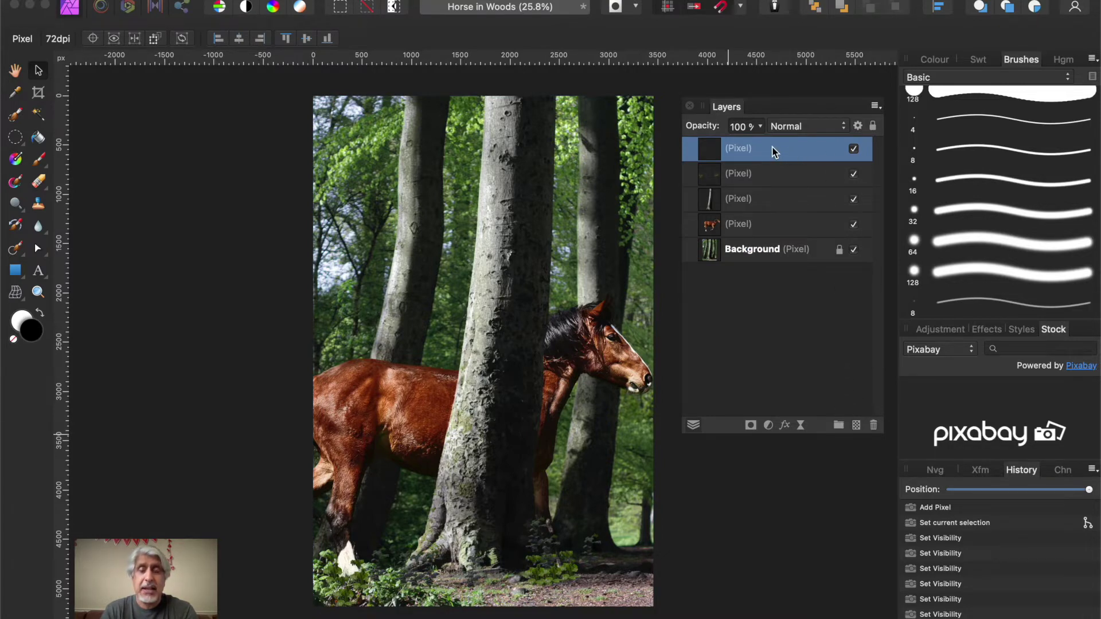
pyautogui.click(856, 425)
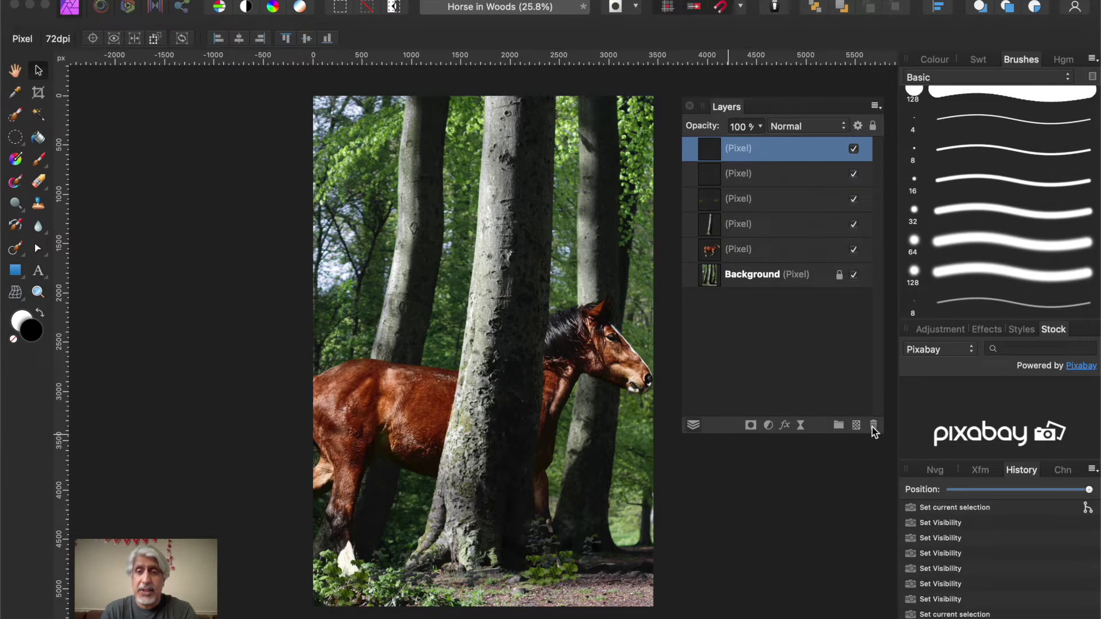
pyautogui.click(873, 426)
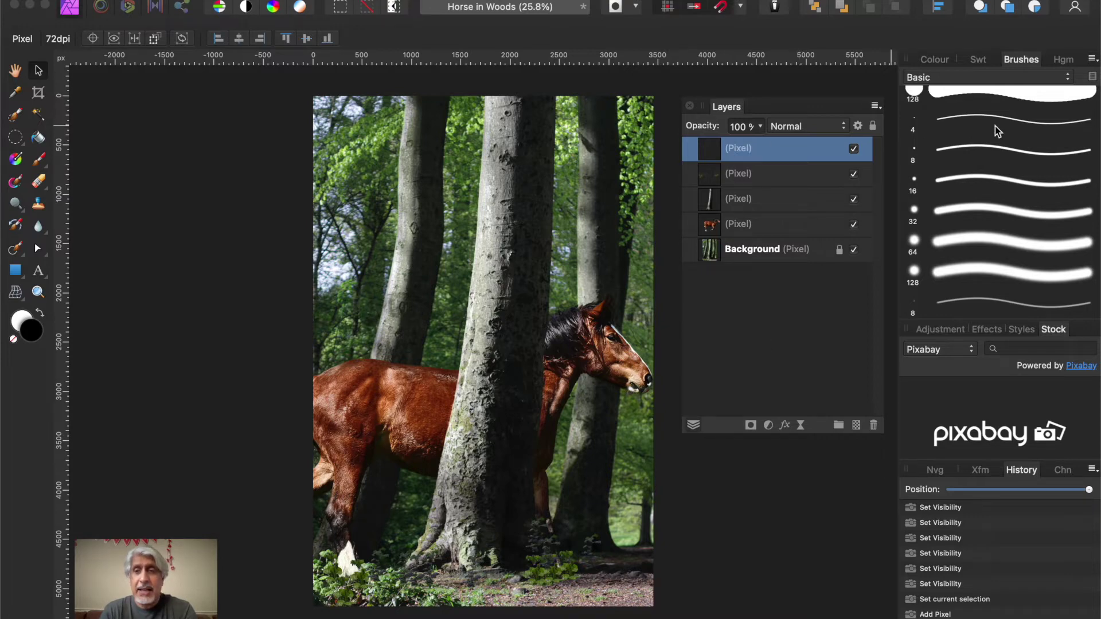
# Switch the brush category to Fog Brush 8 and look over its brushes
pyautogui.click(1059, 81)
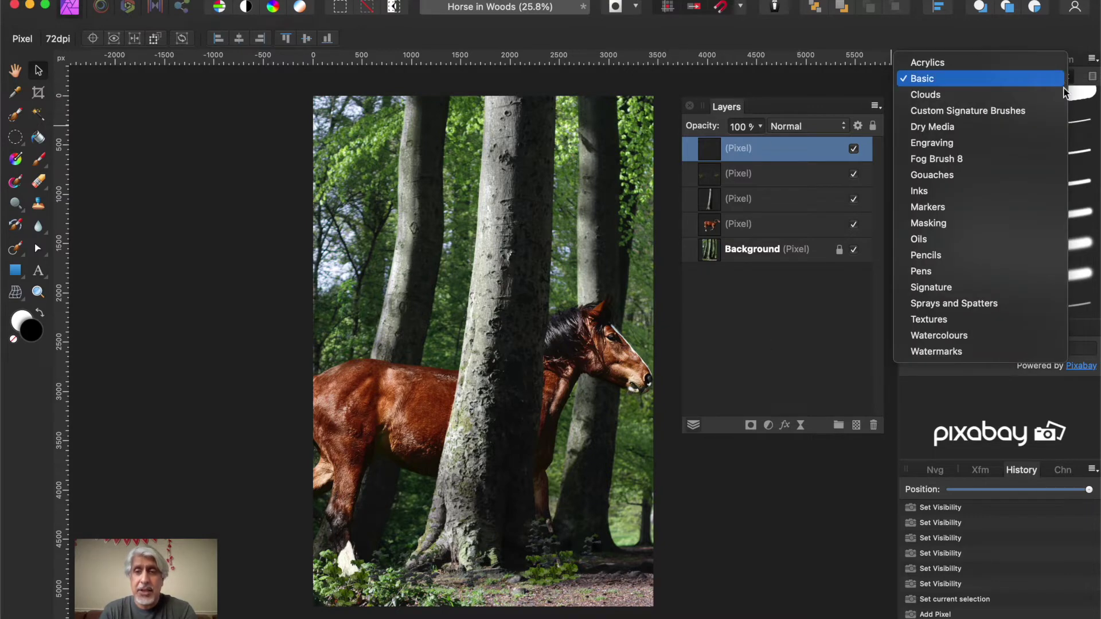
pyautogui.click(963, 161)
pyautogui.scroll(-1, 993, 195)
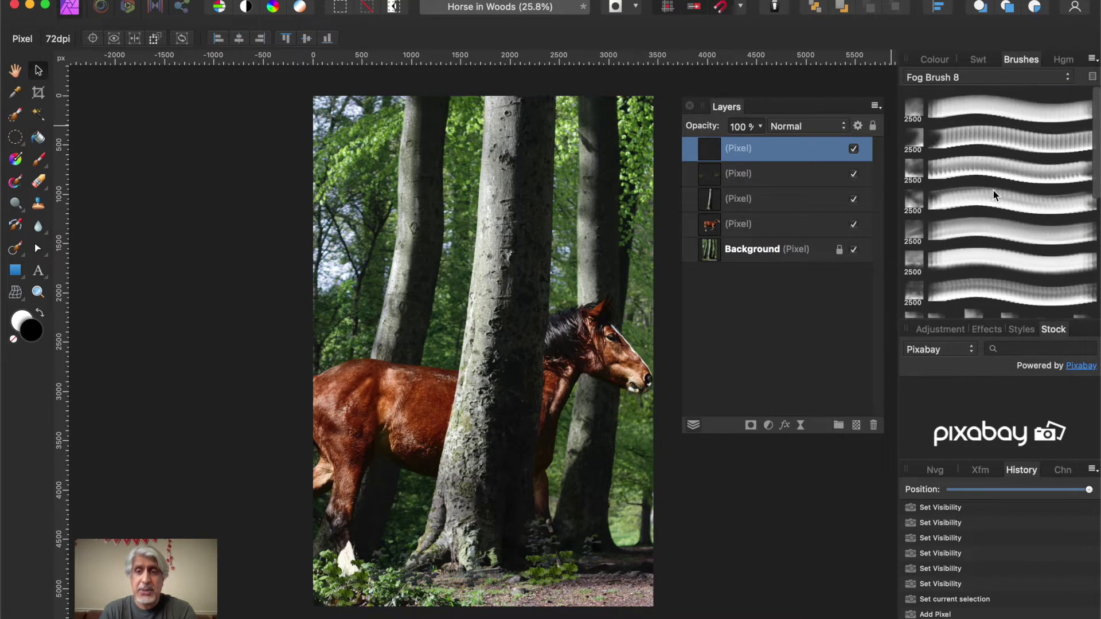
pyautogui.scroll(5, 994, 196)
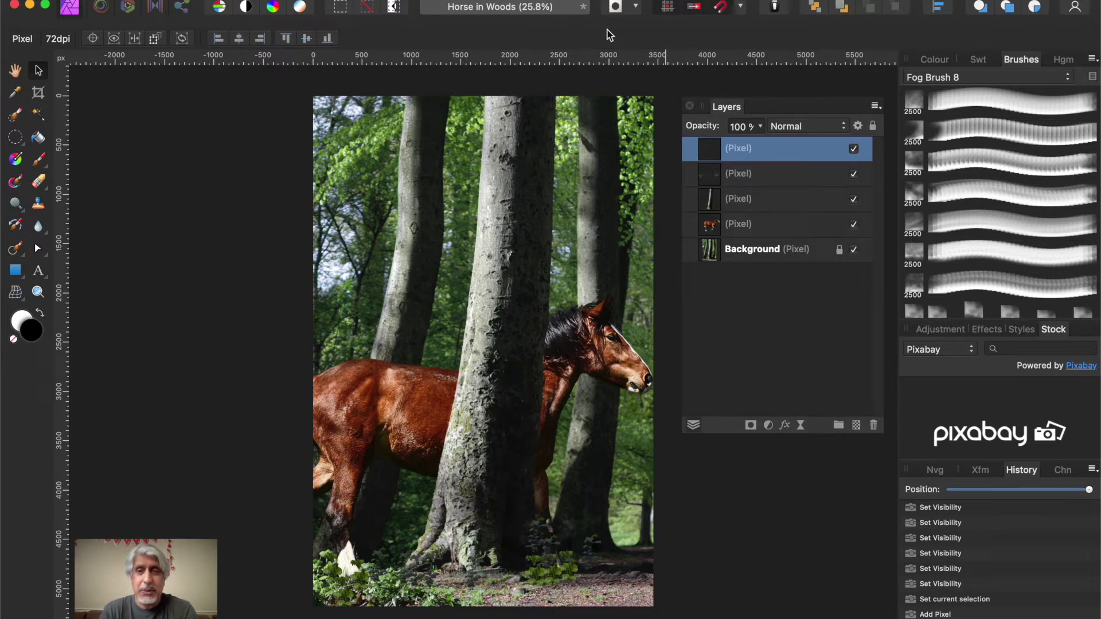
# Switch to the Chrome browser, look through the free "fog and mist" brush sets on Brusheezy, and return to Affinity Photo
pyautogui.moveTo(682, 617)
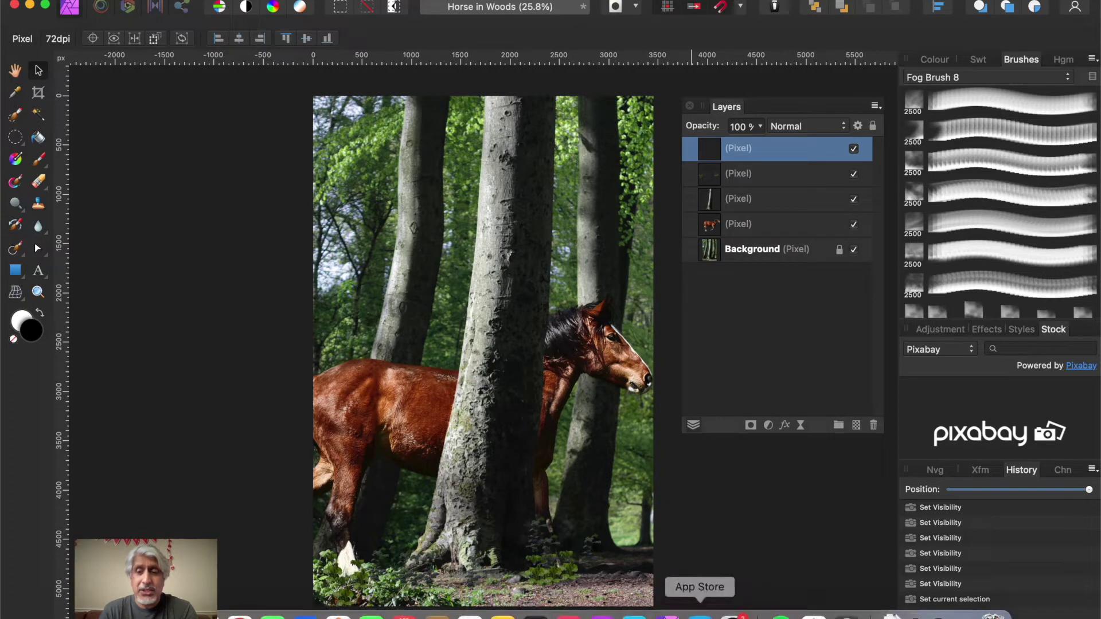
pyautogui.click(974, 601)
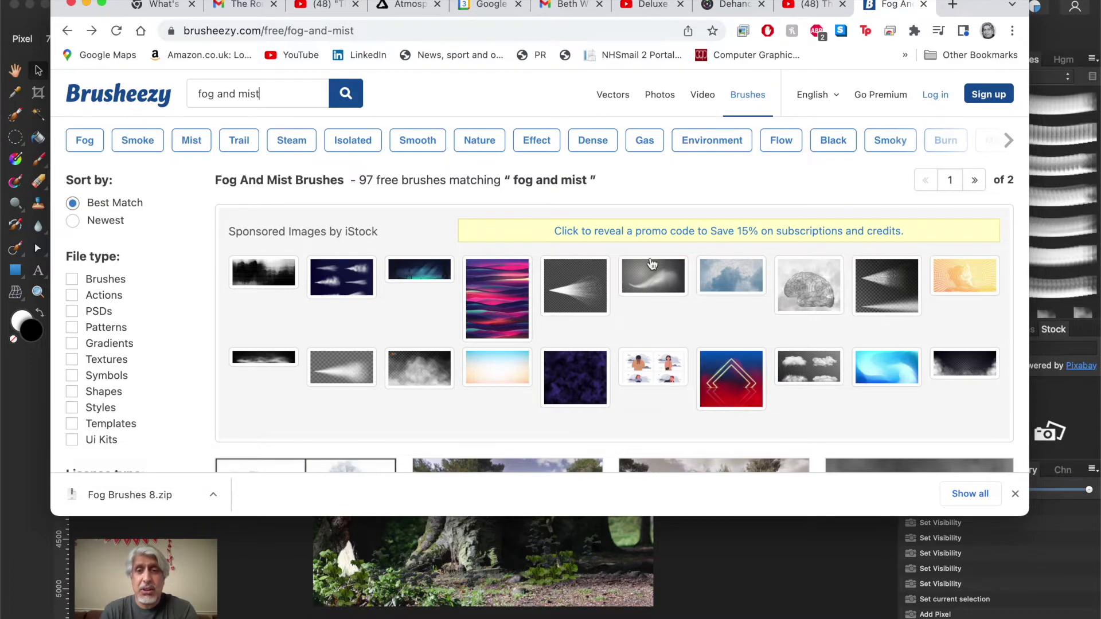
pyautogui.scroll(-7, 627, 310)
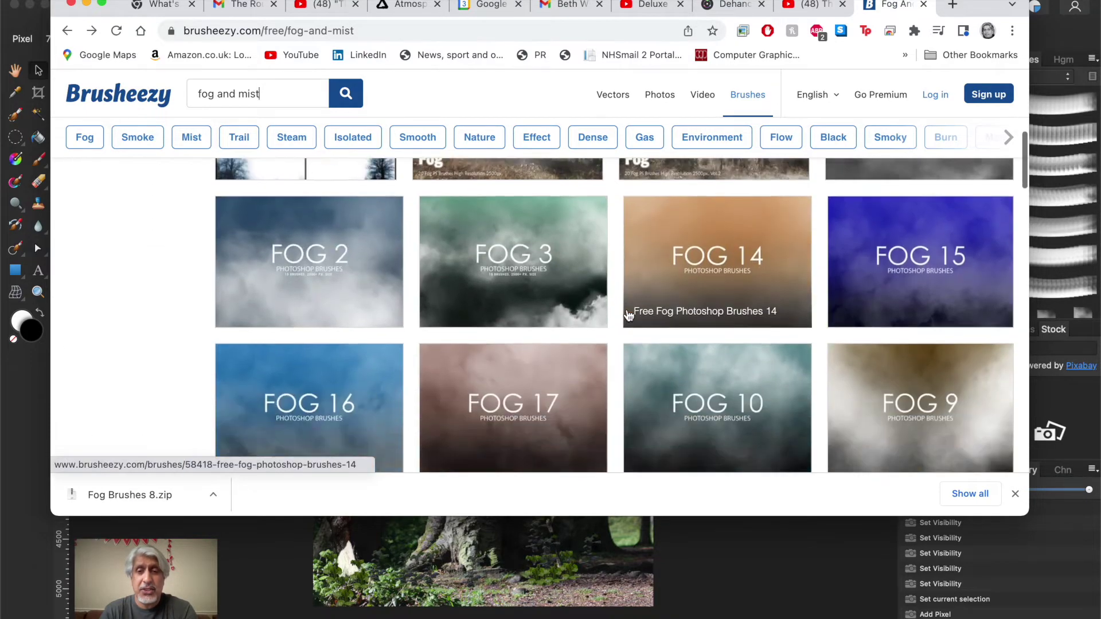
pyautogui.scroll(4, 627, 312)
pyautogui.scroll(3, 627, 312)
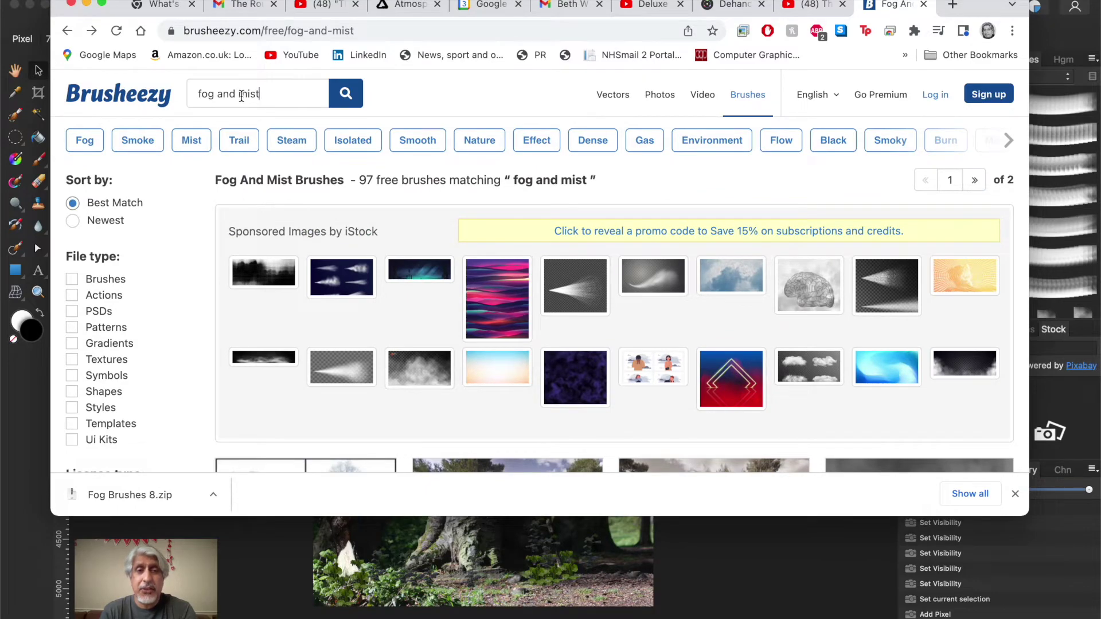
pyautogui.scroll(-7, 575, 348)
pyautogui.scroll(-3, 575, 348)
pyautogui.scroll(2, 576, 350)
pyautogui.scroll(-5, 575, 351)
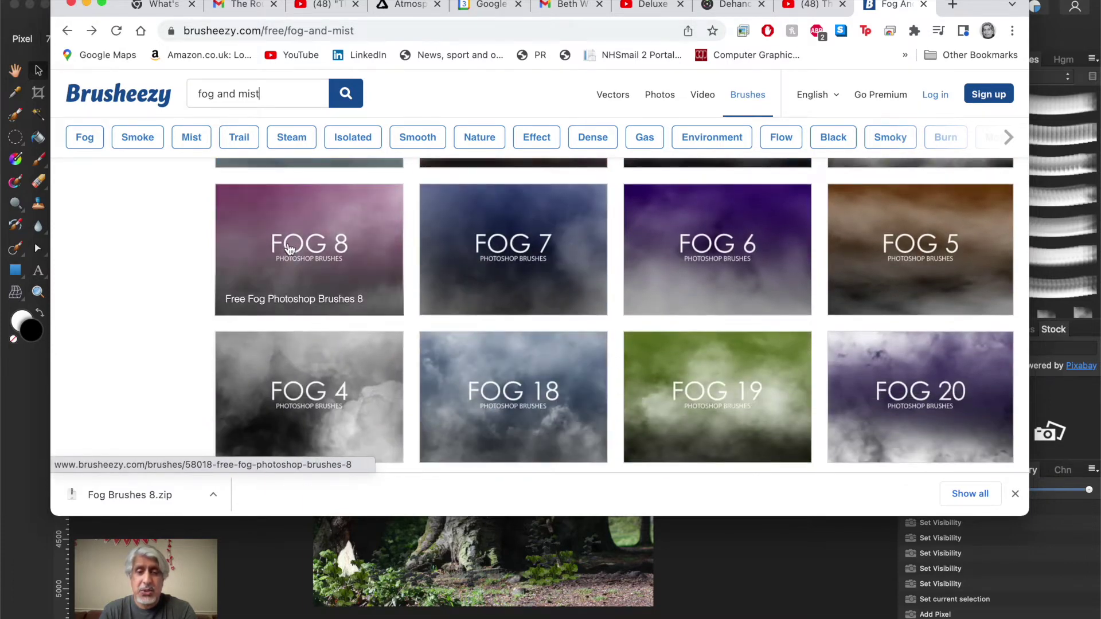
pyautogui.scroll(-5, 587, 282)
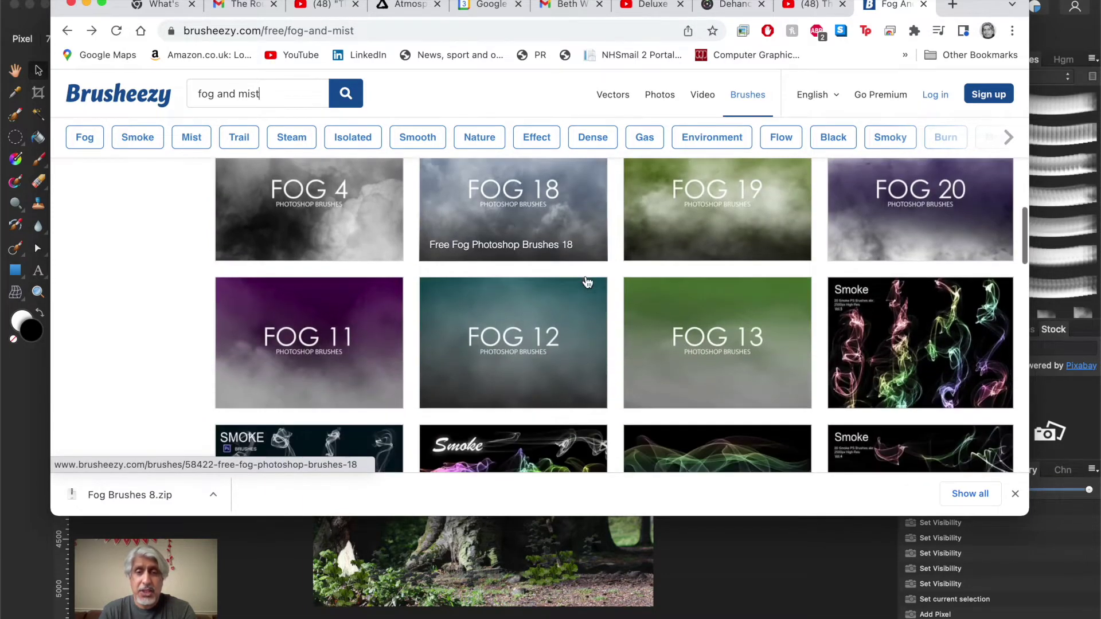
pyautogui.scroll(-3, 587, 282)
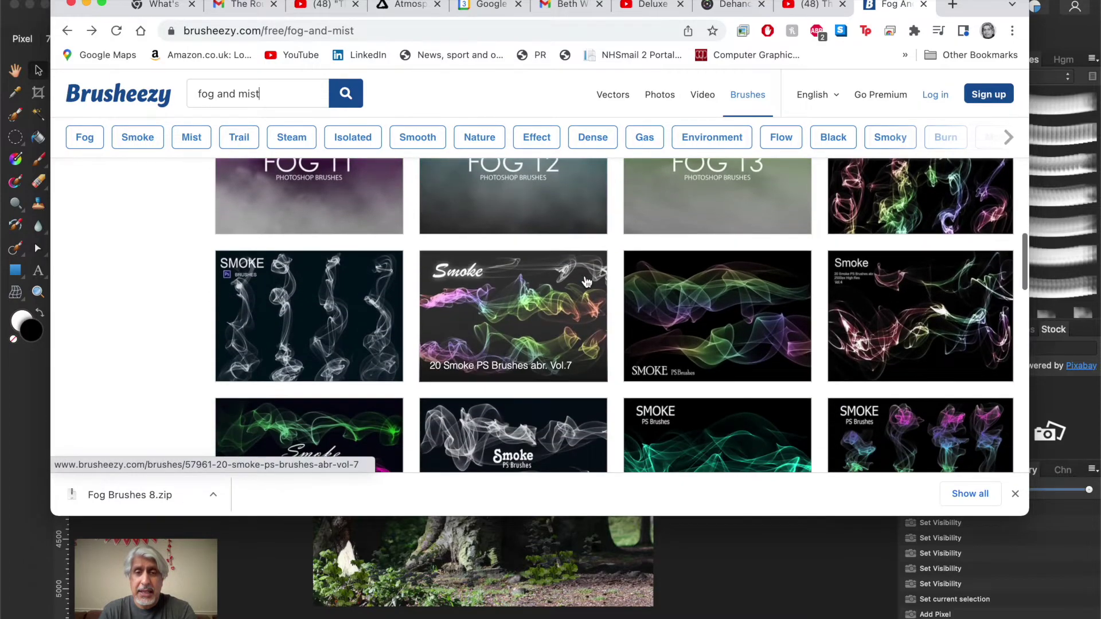
pyautogui.scroll(4, 604, 334)
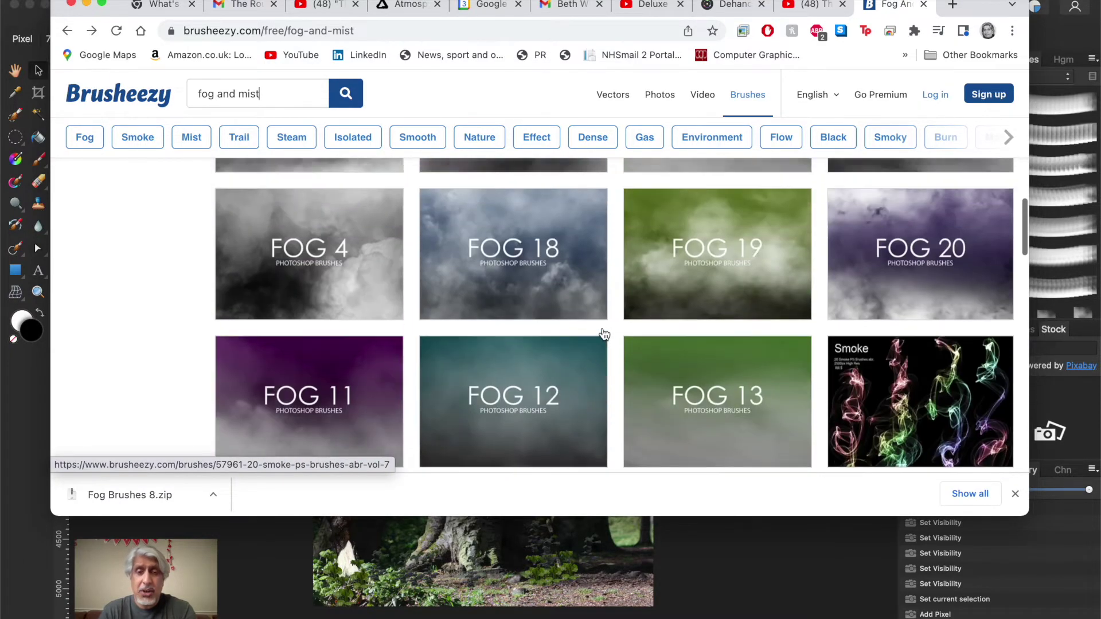
pyautogui.scroll(10, 604, 333)
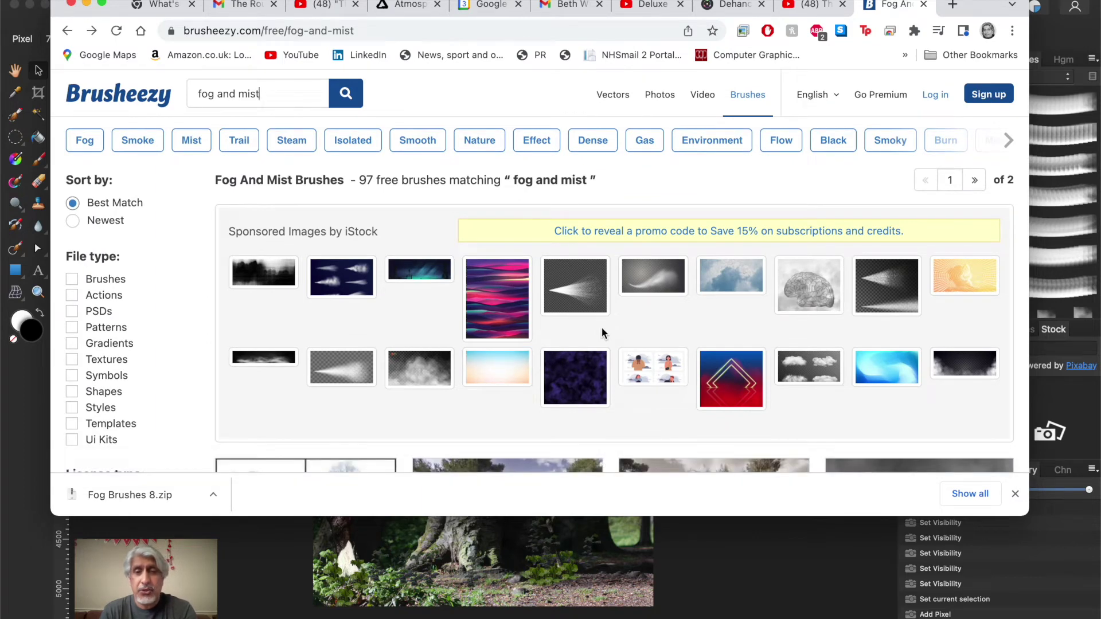
pyautogui.scroll(-7, 598, 351)
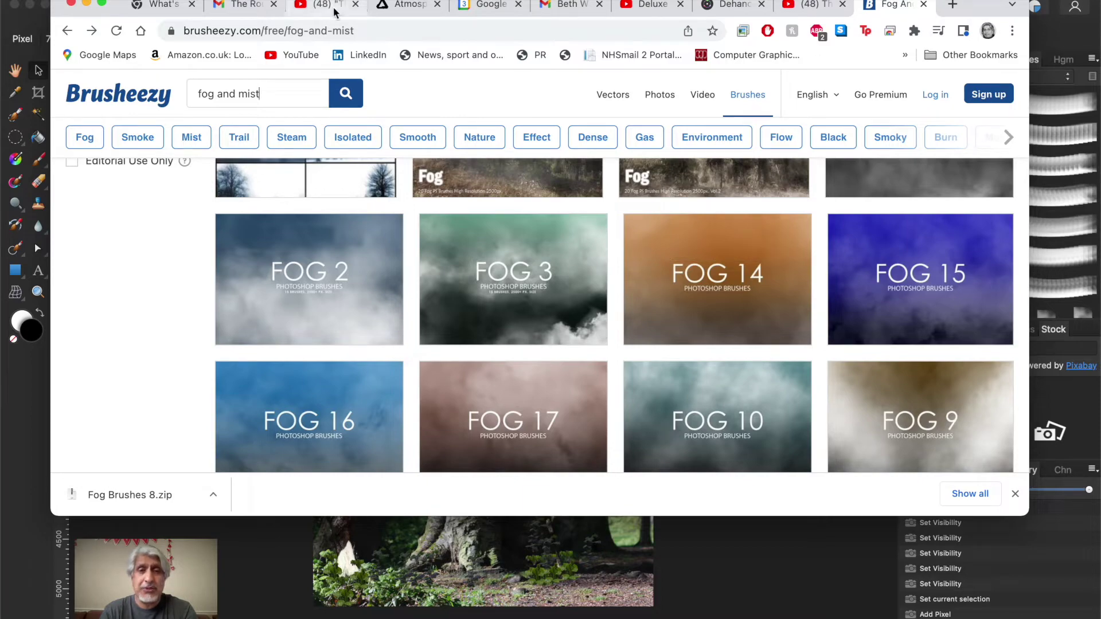
pyautogui.click(88, 5)
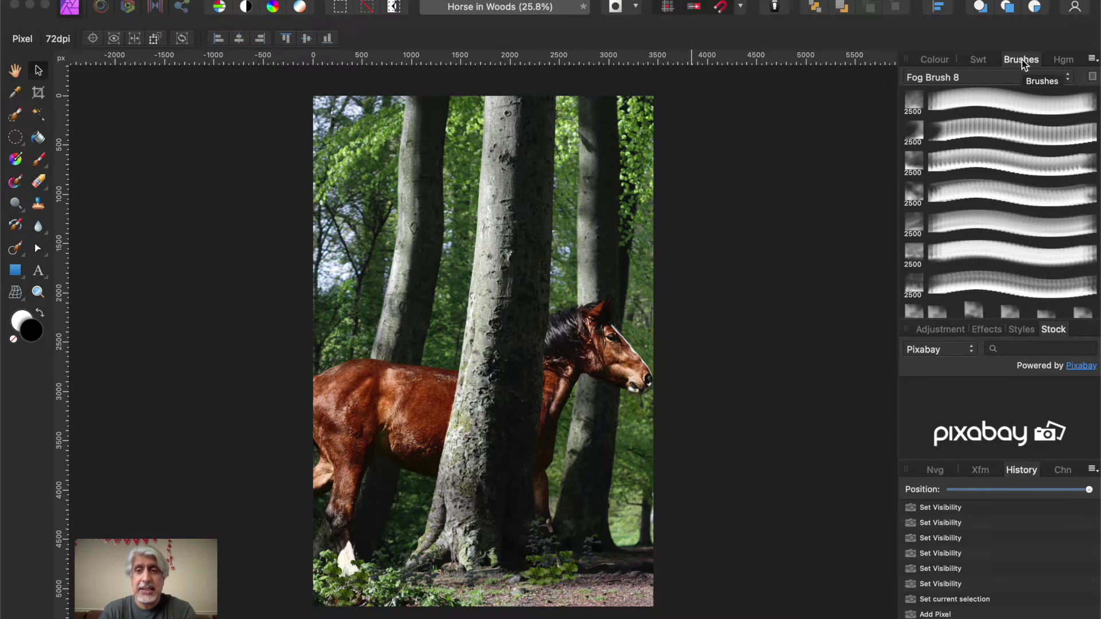
# Start a brush import and dock the floating Layers panel below the brushes, clear of the file dialog
pyautogui.click(1092, 61)
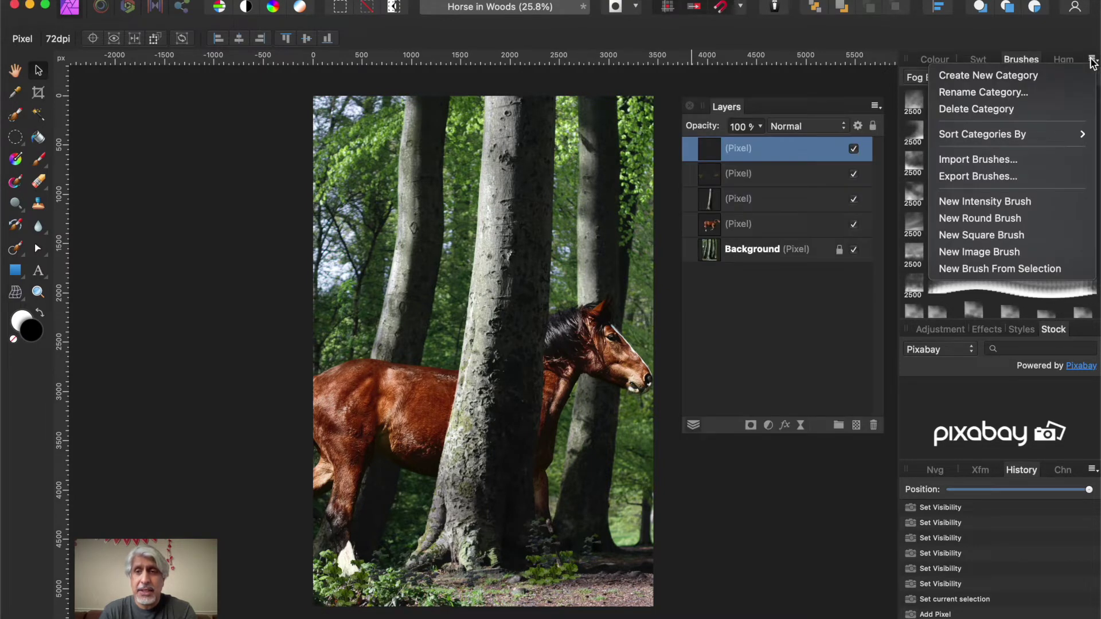
pyautogui.click(996, 160)
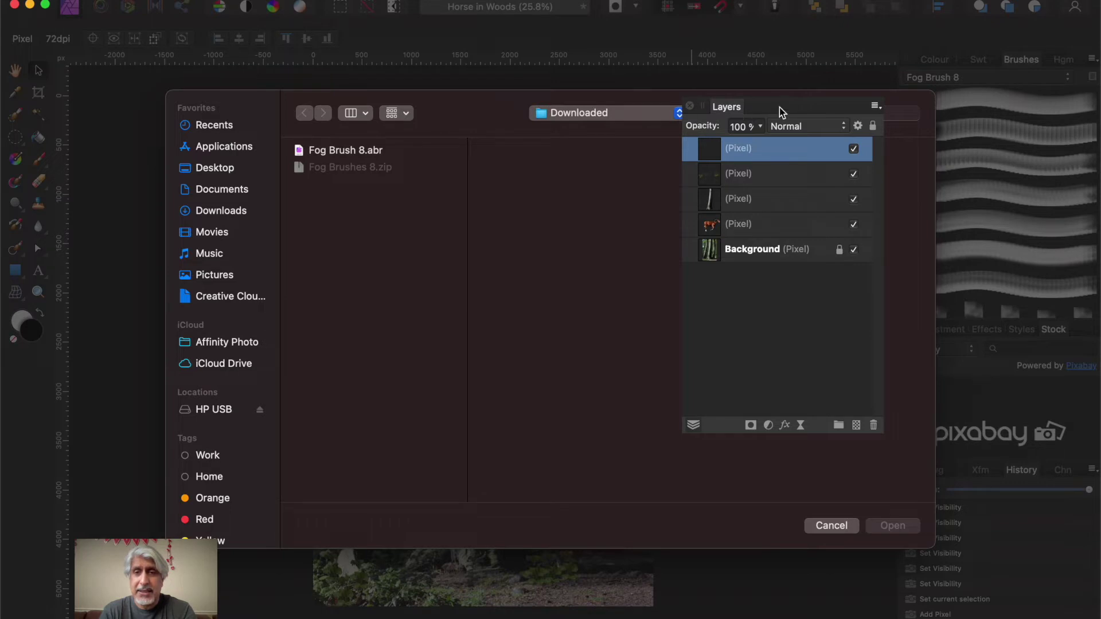
pyautogui.moveTo(779, 108); pyautogui.dragTo(969, 258)
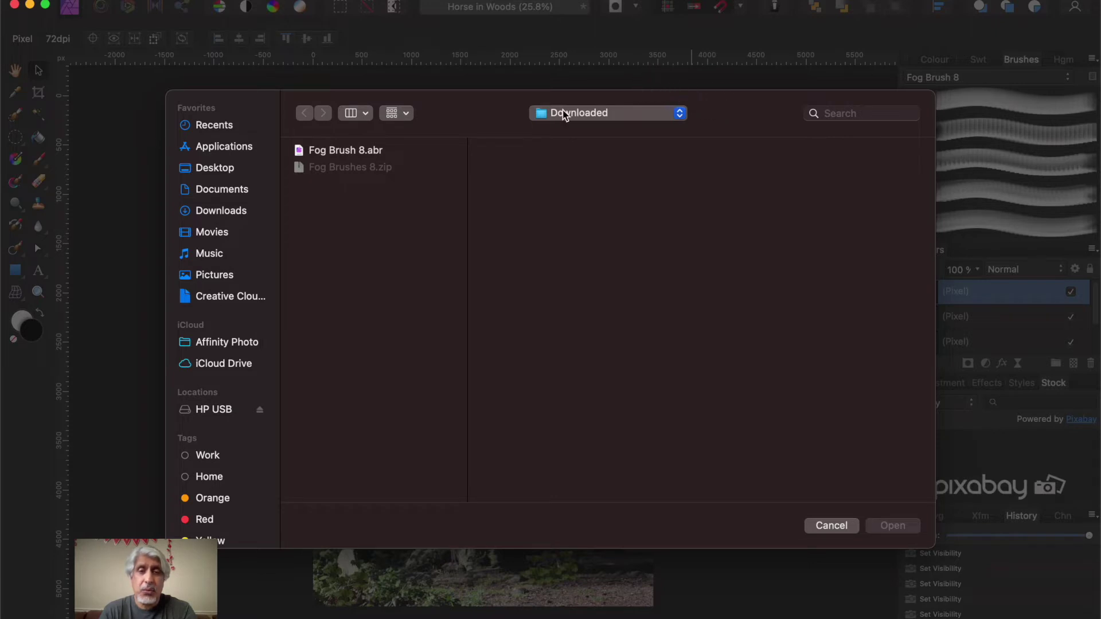
# Import Fog Brush 8.abr from the Downloaded folder inside the Desktop's Brushes folder, and check the brush categories for it
pyautogui.click(680, 117)
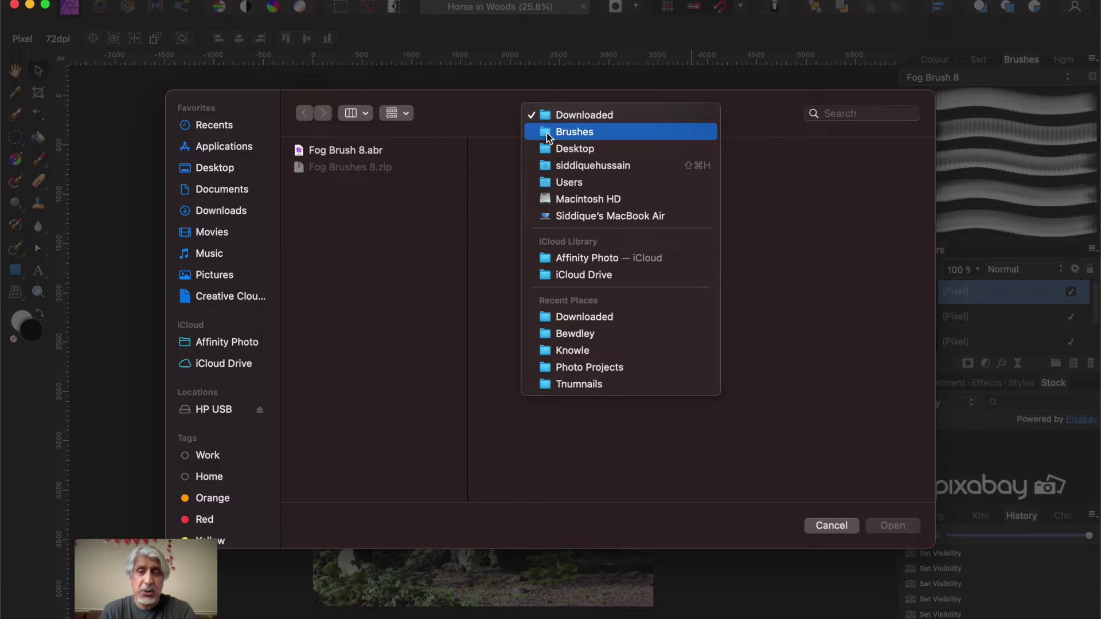
pyautogui.click(574, 132)
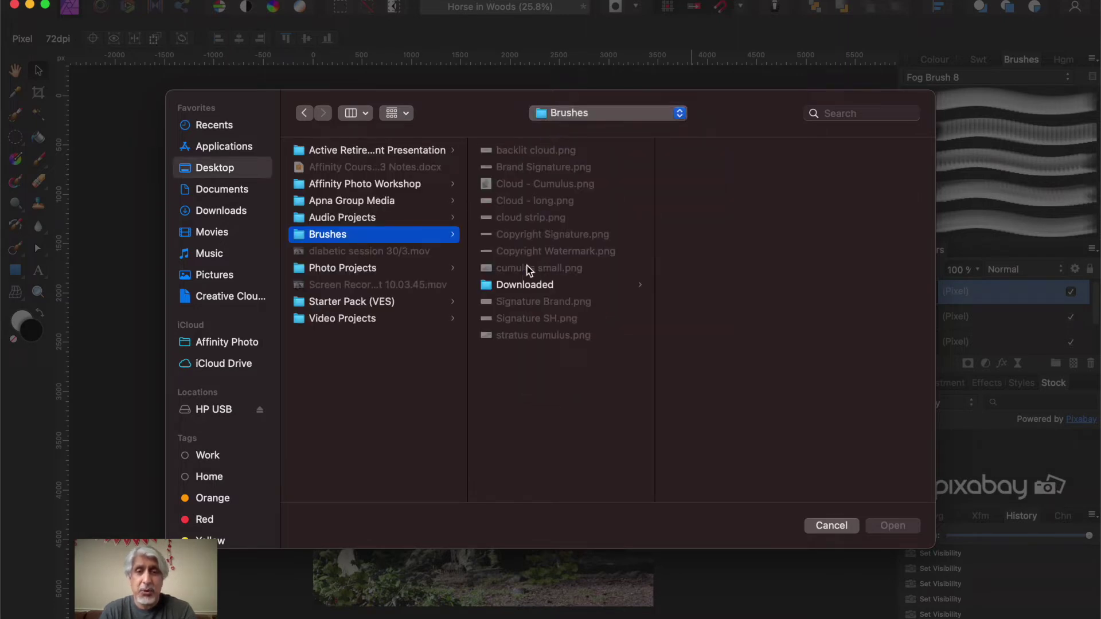
pyautogui.click(487, 290)
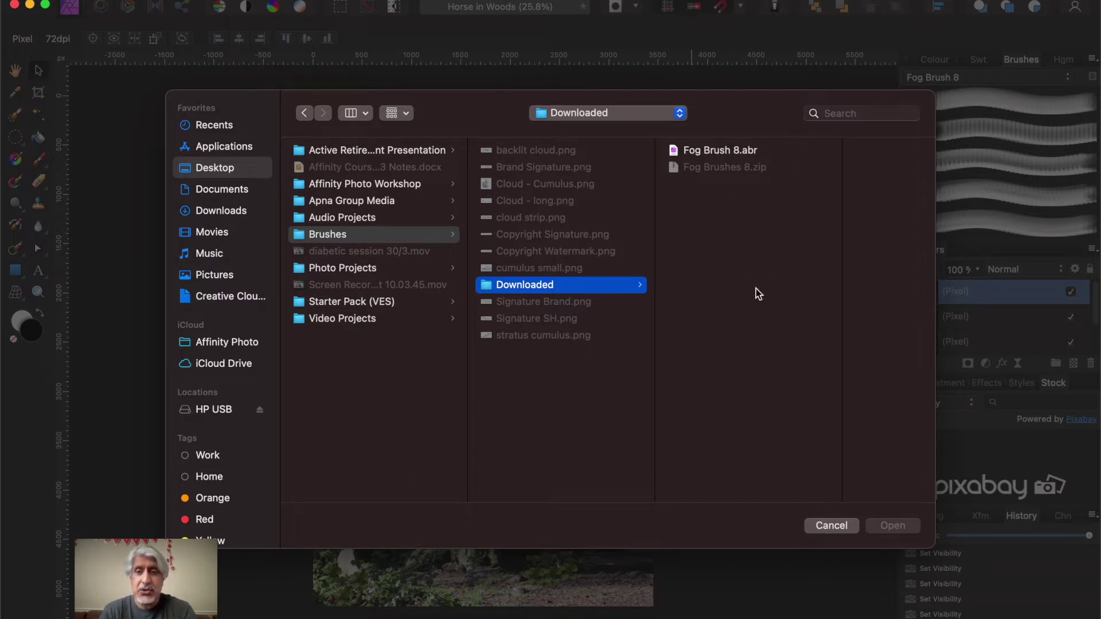
pyautogui.click(719, 153)
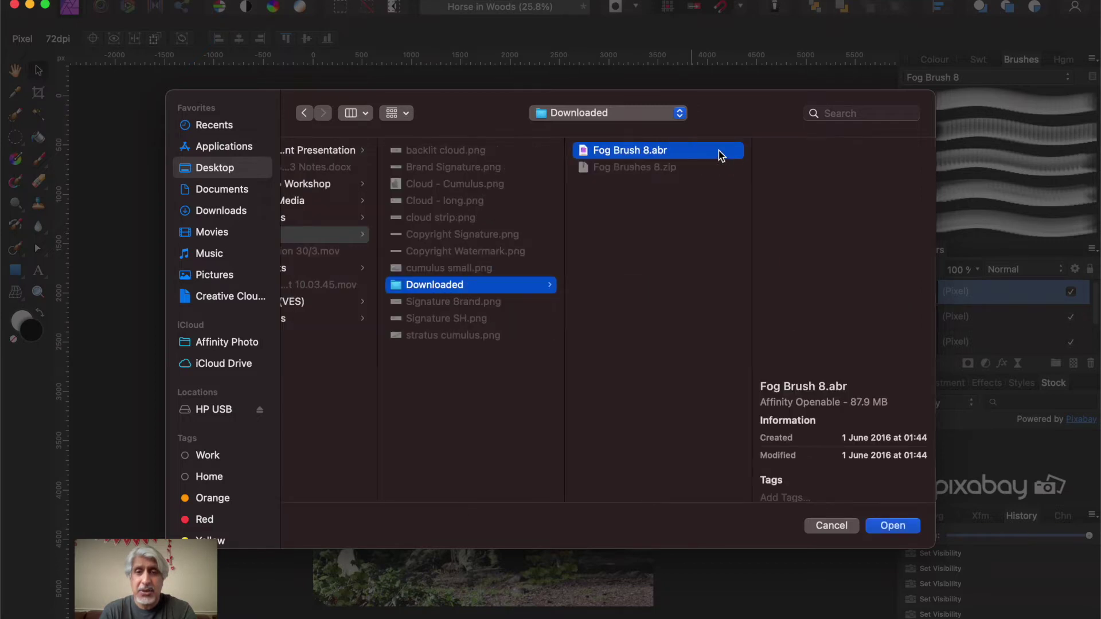
pyautogui.click(893, 526)
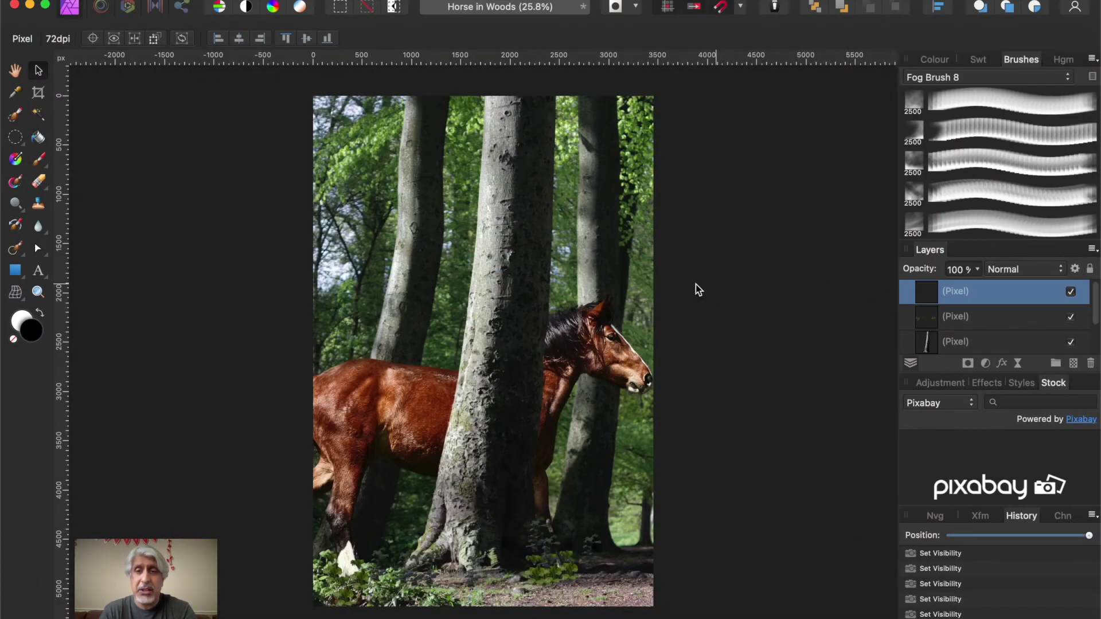
pyautogui.click(1066, 78)
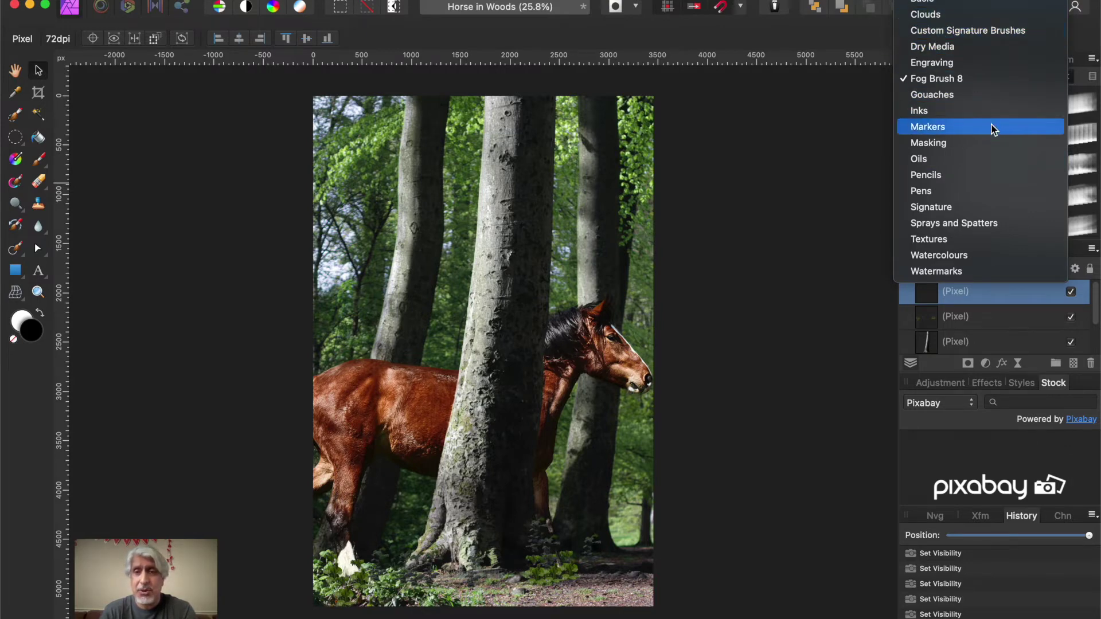
pyautogui.click(838, 100)
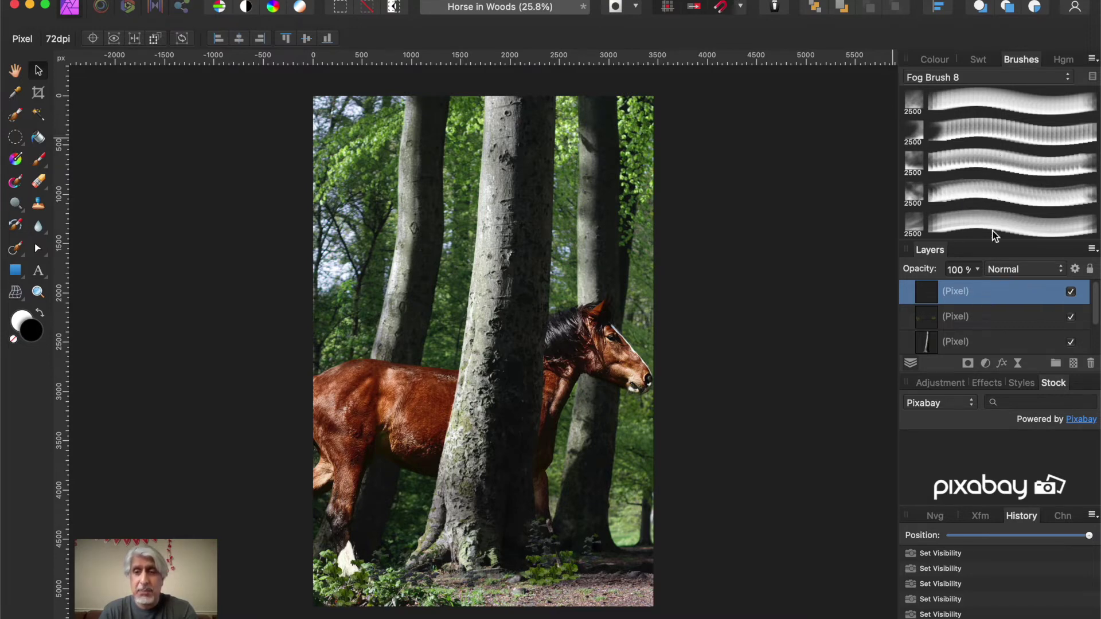
# Set the spacing of a soft cloud-shaped brush in the Fog Brush 8 category to 200% and close its settings
pyautogui.scroll(2, 1002, 198)
pyautogui.scroll(-3, 1004, 202)
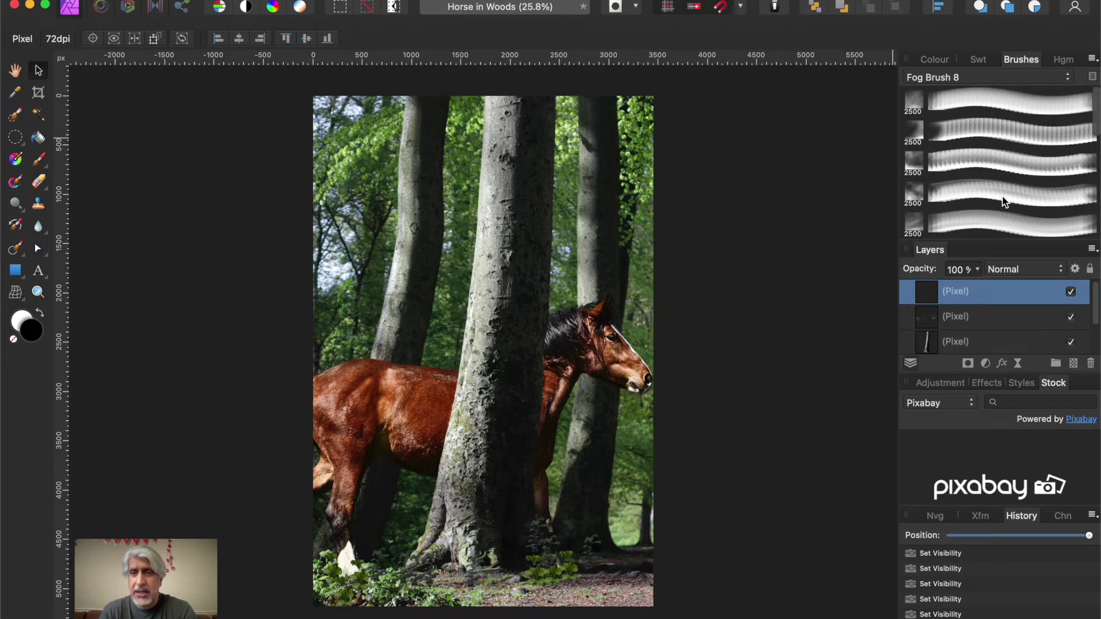
pyautogui.scroll(-1, 1002, 195)
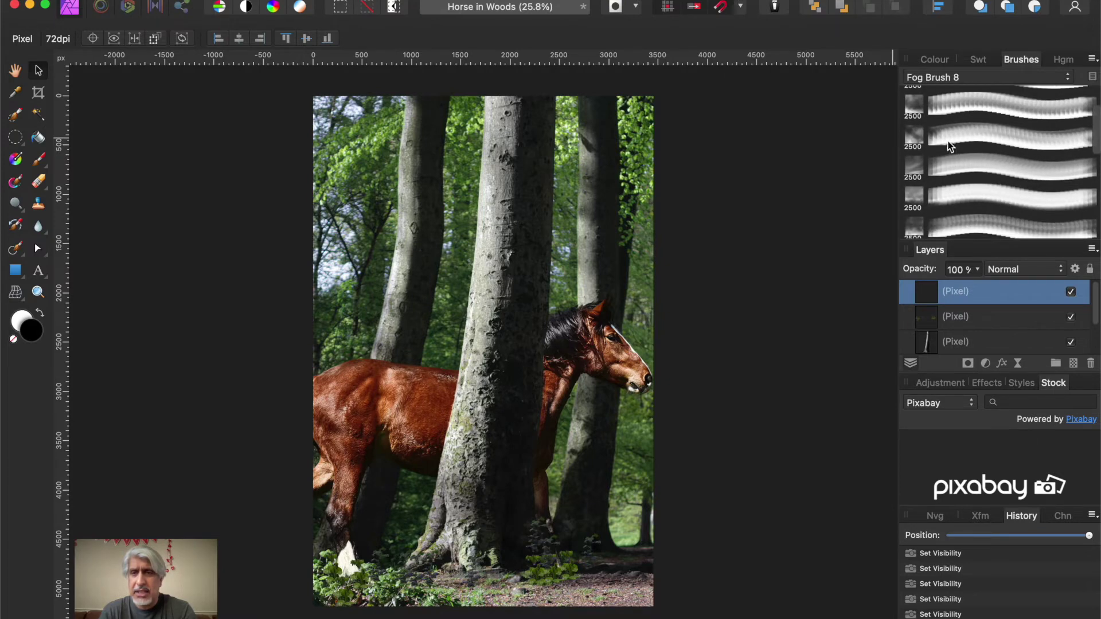
pyautogui.doubleClick(908, 133)
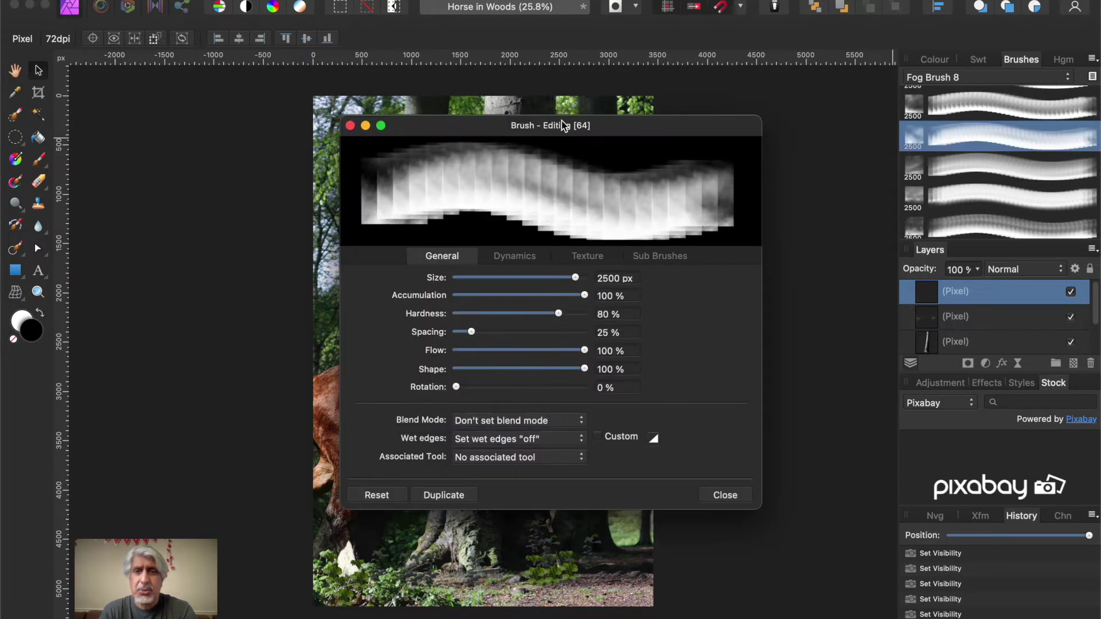
pyautogui.moveTo(606, 127); pyautogui.dragTo(695, 93)
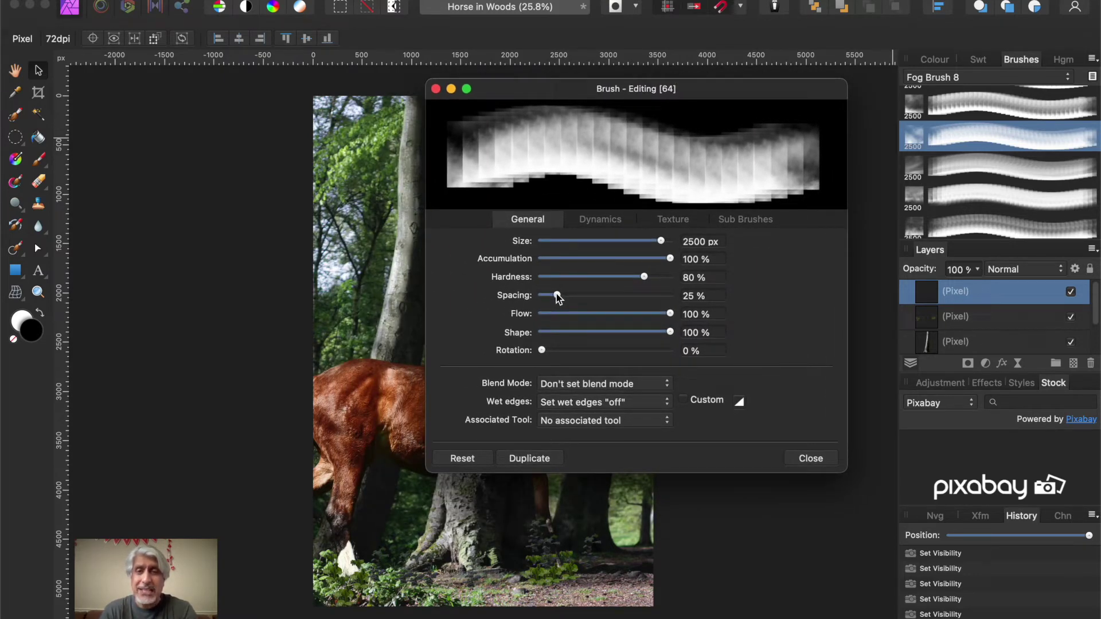
pyautogui.moveTo(556, 295)
pyautogui.mouseDown()
pyautogui.moveTo(644, 292)
pyautogui.moveTo(751, 315)
pyautogui.moveTo(590, 290)
pyautogui.moveTo(688, 295)
pyautogui.mouseUp()
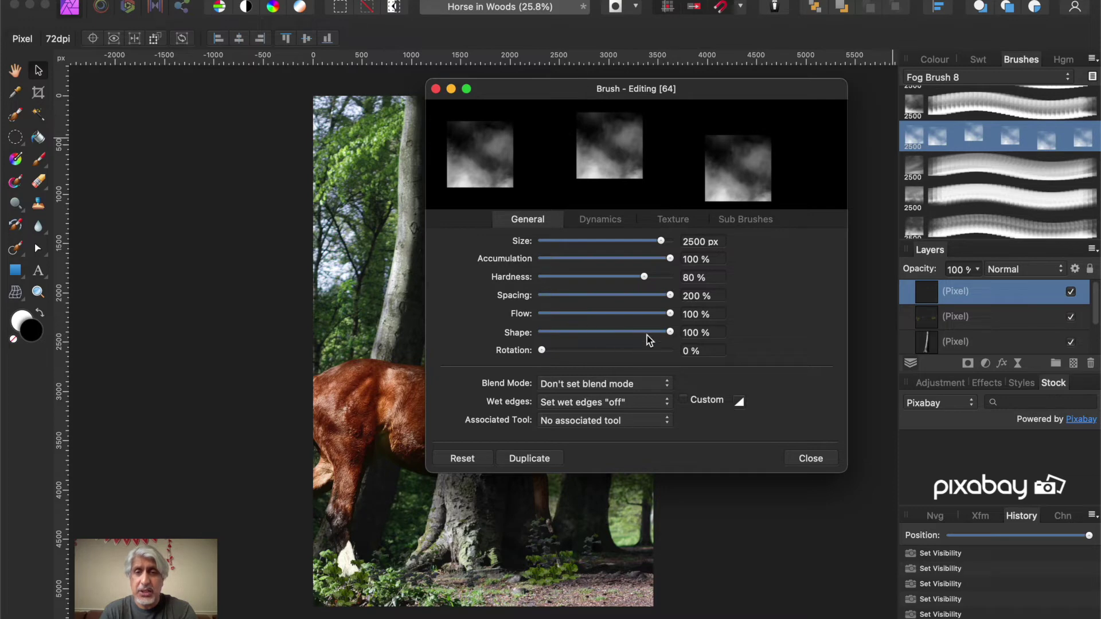
pyautogui.click(811, 459)
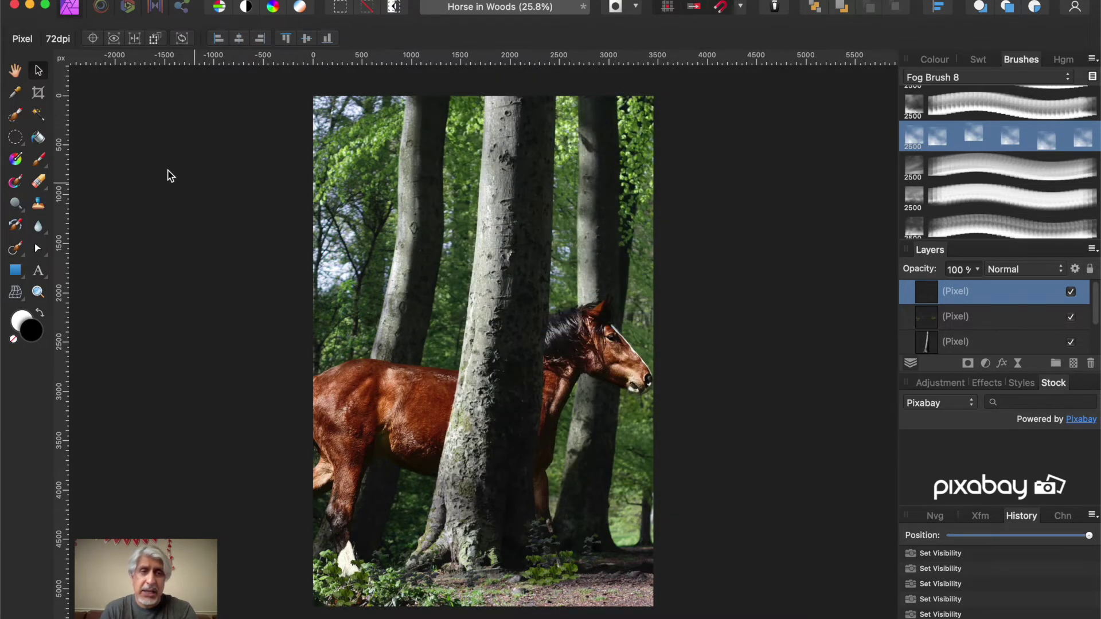
# Take the Paint Brush tool and try the fog brush over the horse at widths of 4096 px and about 2960 px
pyautogui.click(39, 161)
pyautogui.moveTo(413, 359)
pyautogui.mouseDown()
pyautogui.moveTo(492, 369)
pyautogui.moveTo(499, 381)
pyautogui.mouseUp()
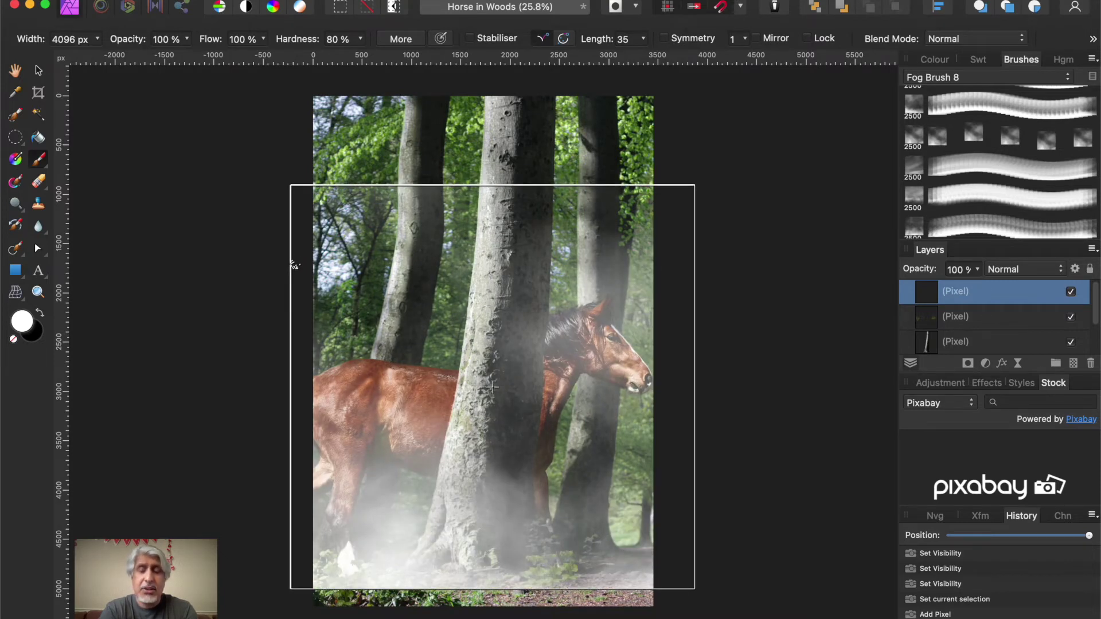
pyautogui.press('super+z')
pyautogui.moveTo(492, 390)
pyautogui.mouseDown()
pyautogui.moveTo(473, 405)
pyautogui.moveTo(499, 419)
pyautogui.moveTo(454, 407)
pyautogui.moveTo(469, 371)
pyautogui.moveTo(504, 379)
pyautogui.moveTo(480, 384)
pyautogui.mouseUp()
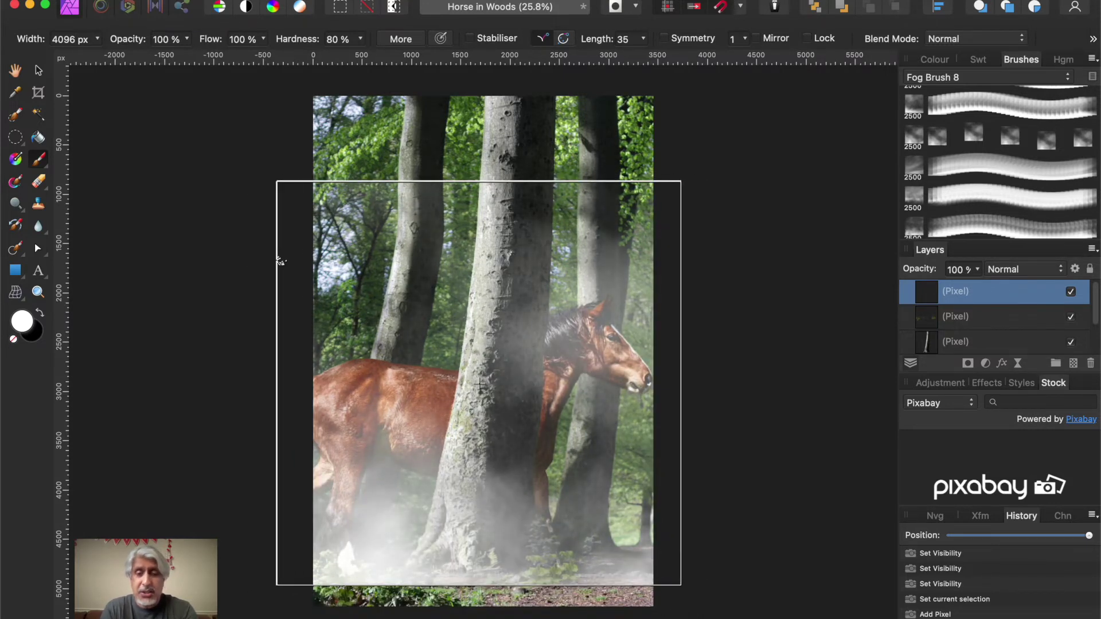
pyautogui.press('[')
pyautogui.press('[')
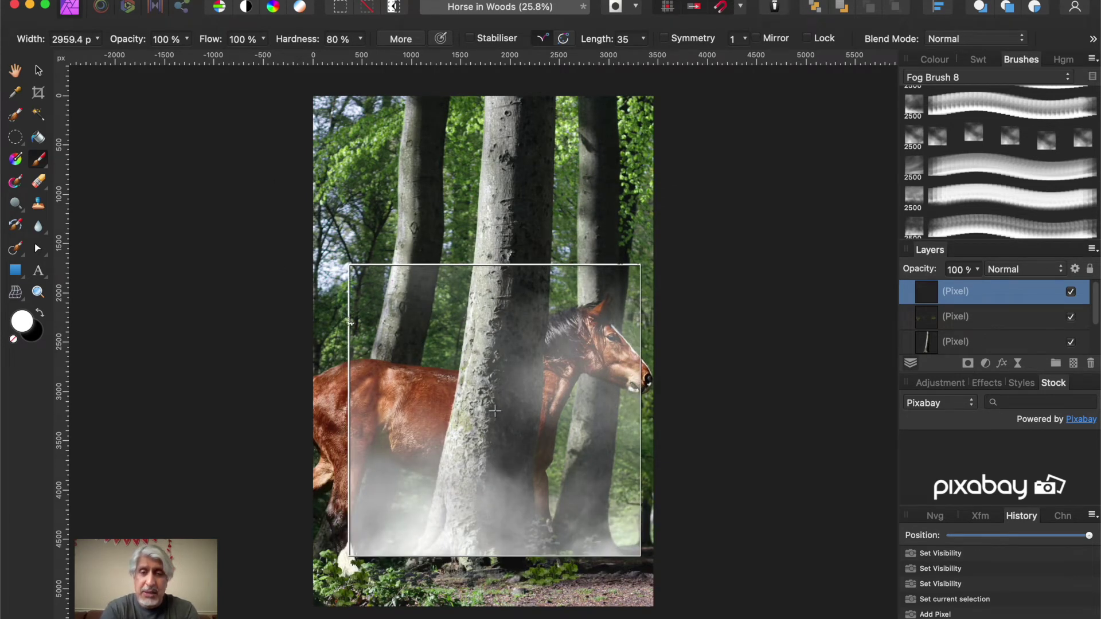
pyautogui.press(']')
pyautogui.press(']')
pyautogui.press(']')
pyautogui.click(494, 410)
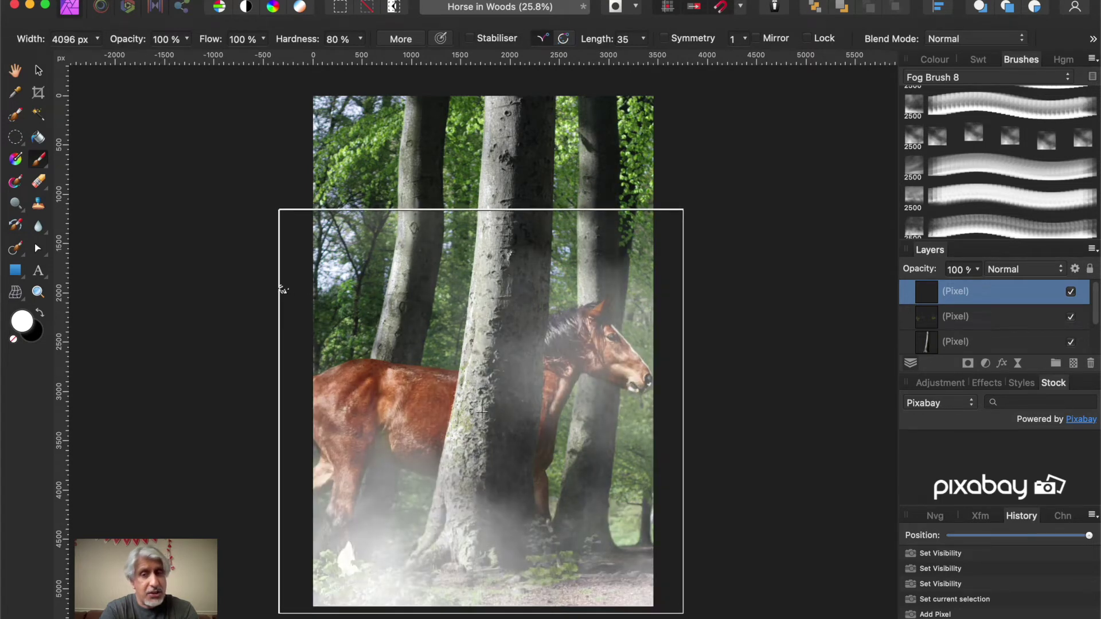
# Reduce the fog brush's width to about 2893 px and undo the trial fog
pyautogui.press('[')
pyautogui.press('[')
pyautogui.press('super+z')
pyautogui.press('[')
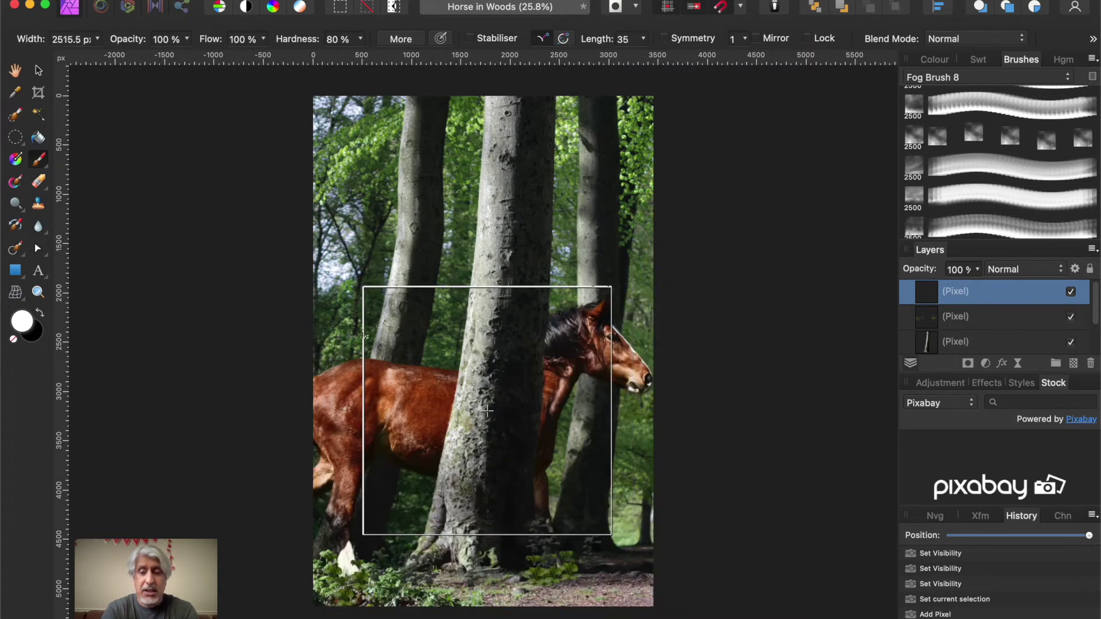
pyautogui.press('super+shift+z')
pyautogui.press(']')
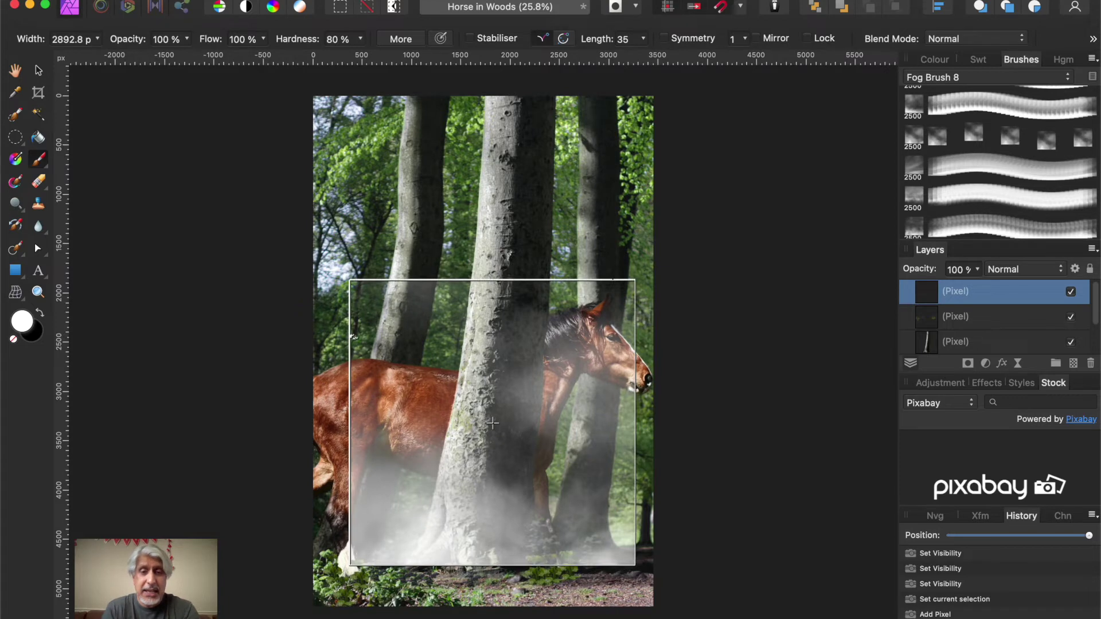
pyautogui.press('super+z')
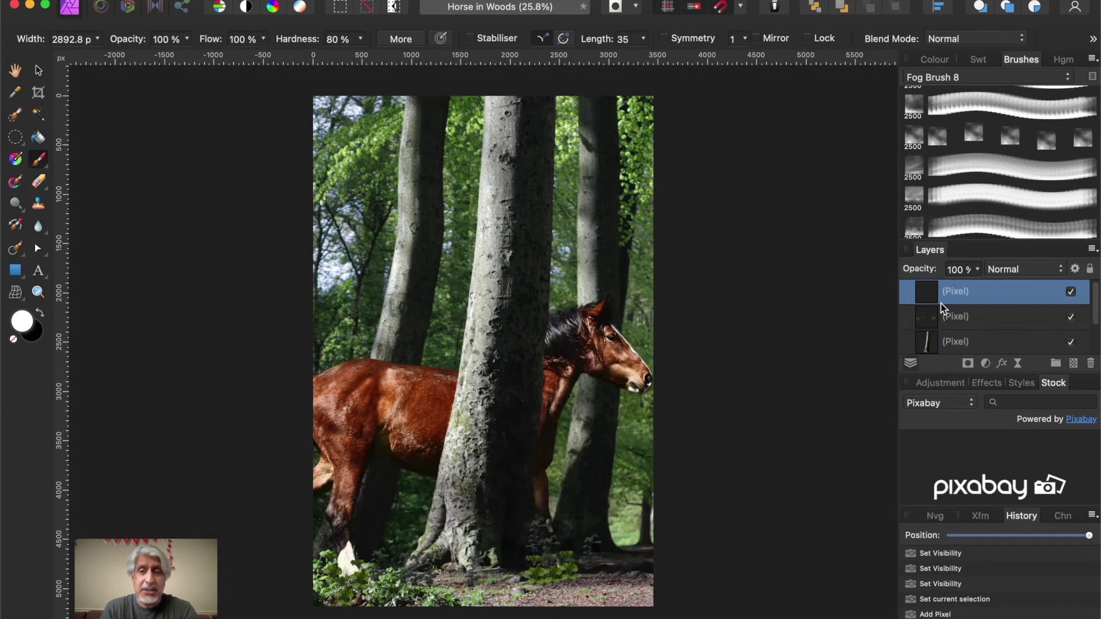
pyautogui.click(521, 457)
pyautogui.moveTo(521, 457)
pyautogui.mouseDown()
pyautogui.moveTo(469, 425)
pyautogui.moveTo(486, 437)
pyautogui.moveTo(495, 482)
pyautogui.moveTo(408, 391)
pyautogui.mouseUp()
pyautogui.press('super+z')
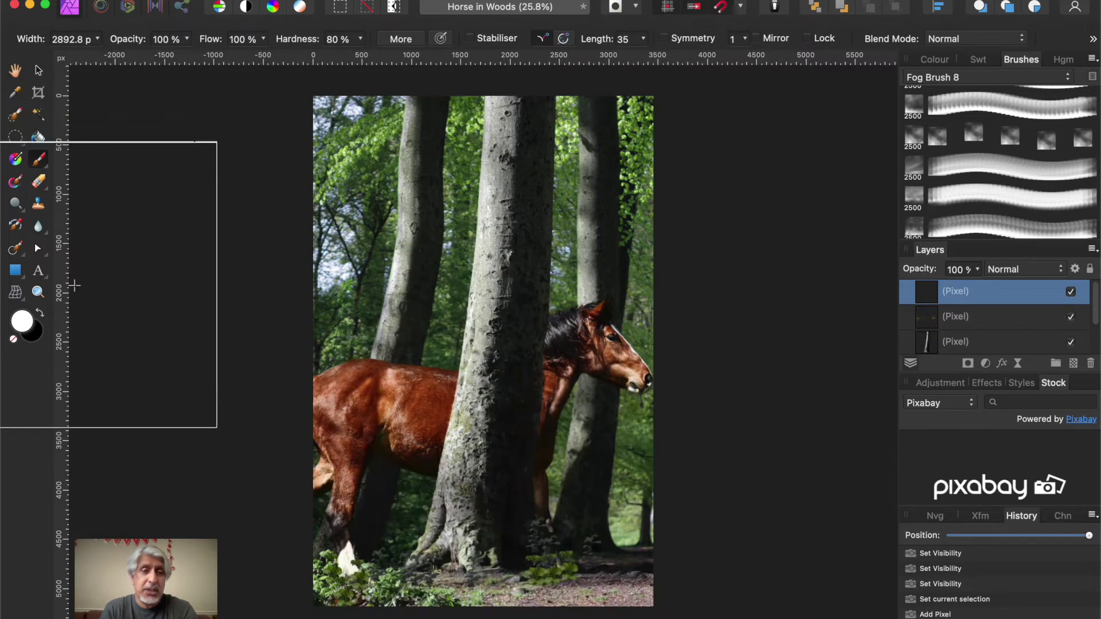
# Stamp one patch of fog about 2893 px wide over the lower tree trunk and the horse's legs
pyautogui.click(38, 314)
pyautogui.moveTo(421, 422)
pyautogui.mouseDown()
pyautogui.moveTo(492, 492)
pyautogui.moveTo(504, 472)
pyautogui.moveTo(550, 476)
pyautogui.moveTo(417, 473)
pyautogui.moveTo(496, 474)
pyautogui.mouseUp()
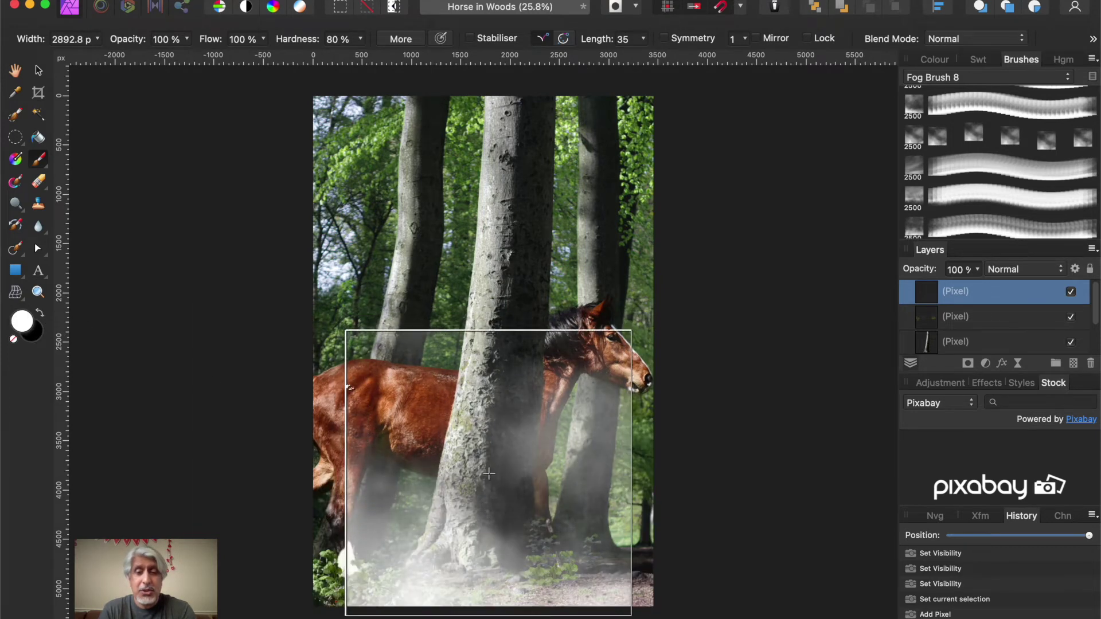
pyautogui.press('Delete')
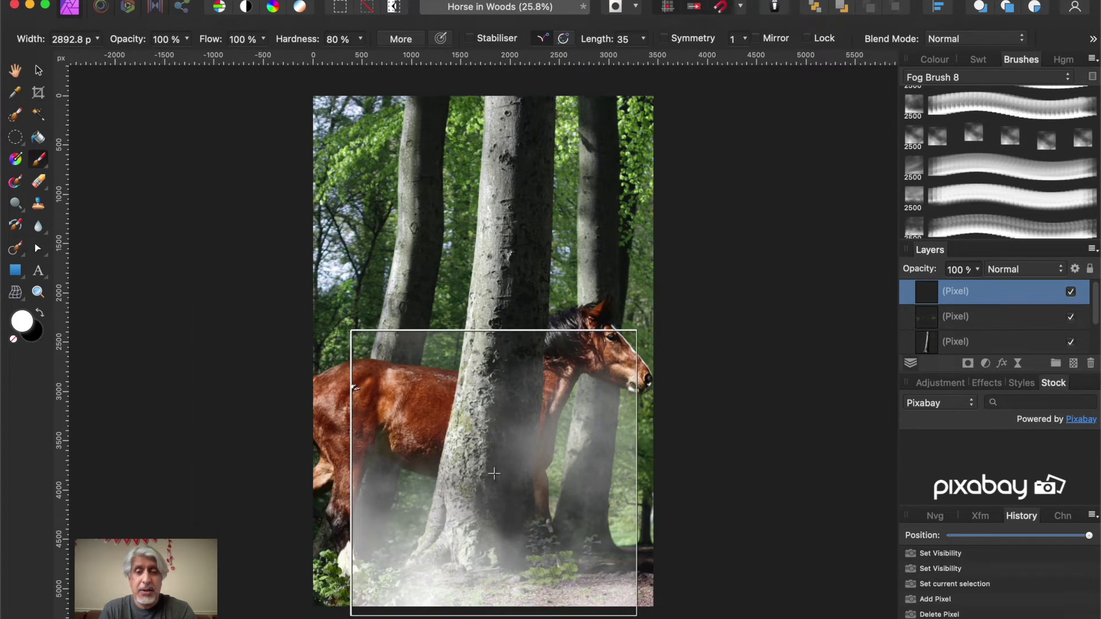
pyautogui.click(494, 473)
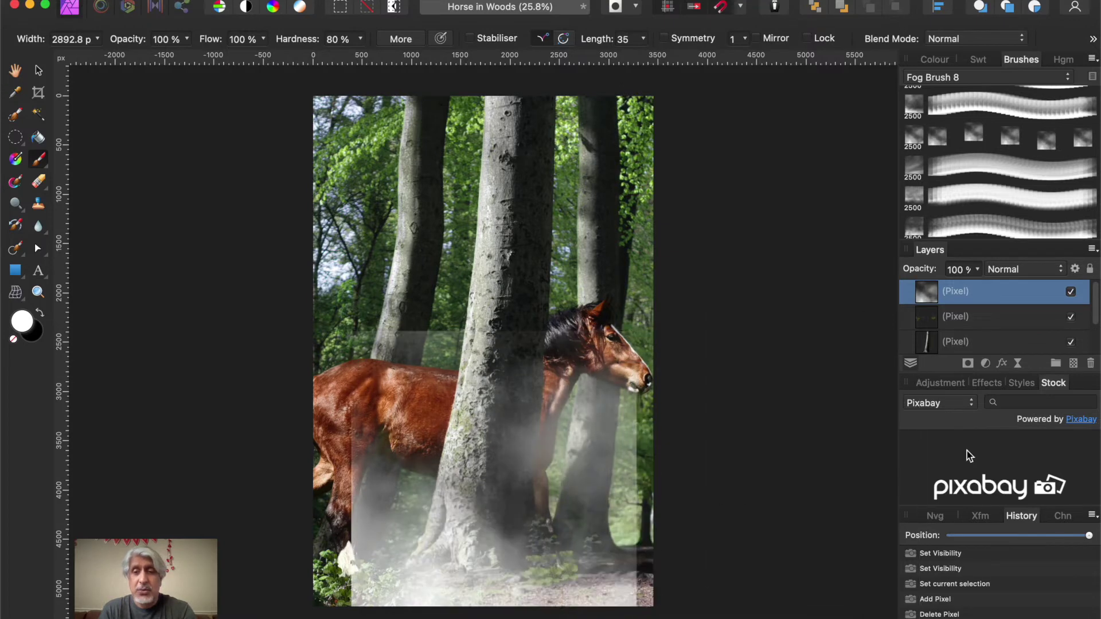
# Add a new pixel layer and stamp a smaller fog patch about 1777 px wide over the horse's chest and the tree behind it
pyautogui.click(1074, 364)
pyautogui.click(543, 384)
pyautogui.click(482, 405)
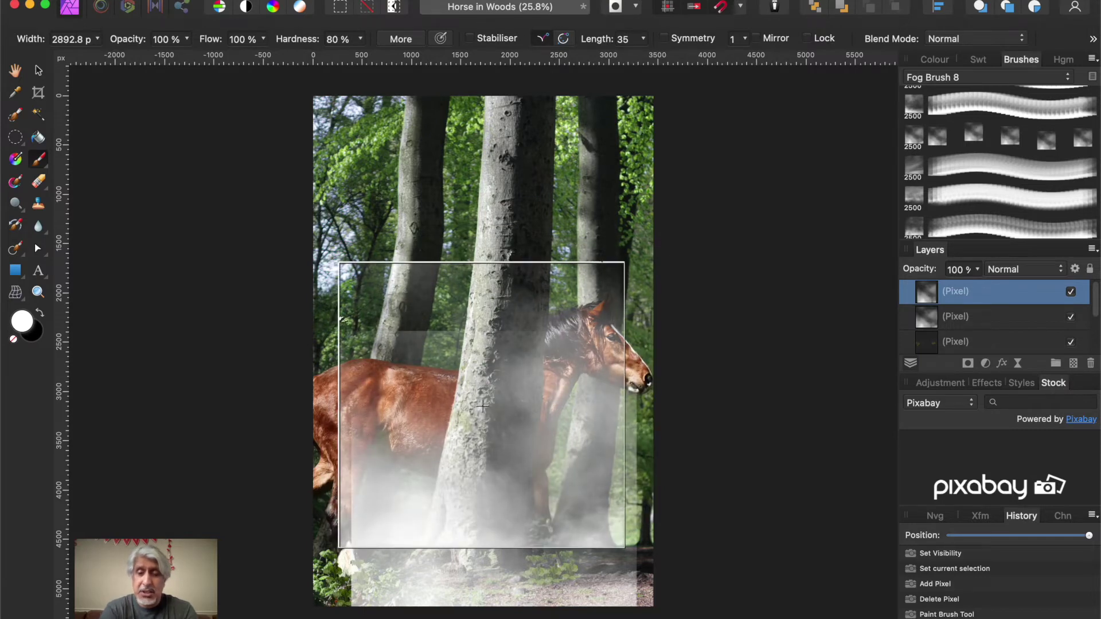
pyautogui.press('[')
pyautogui.press('[')
pyautogui.press('[')
pyautogui.press('[')
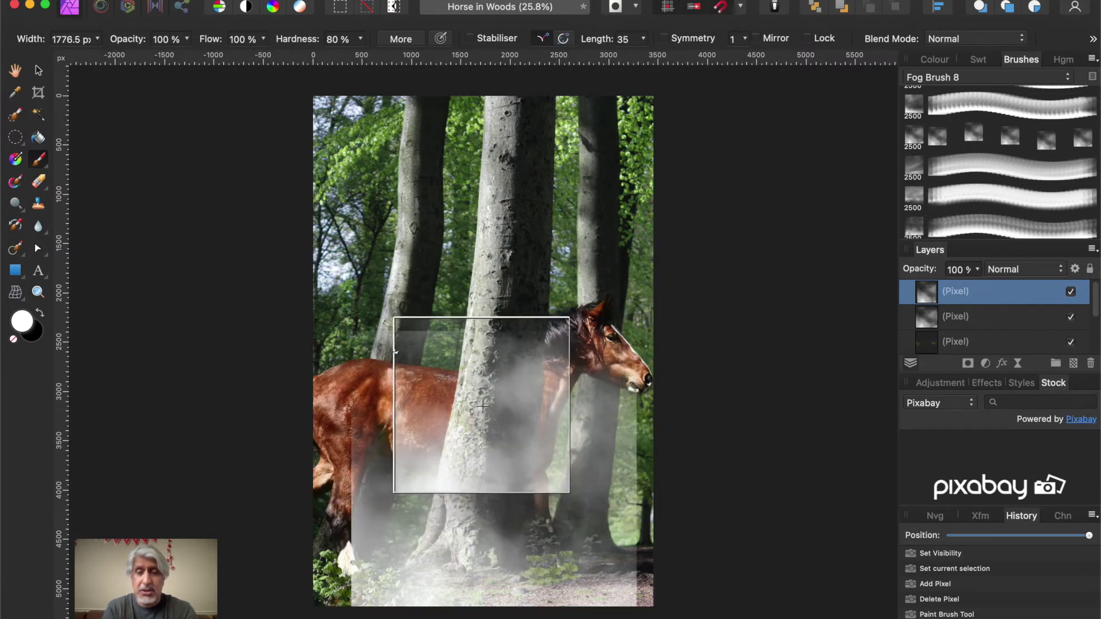
pyautogui.click(598, 408)
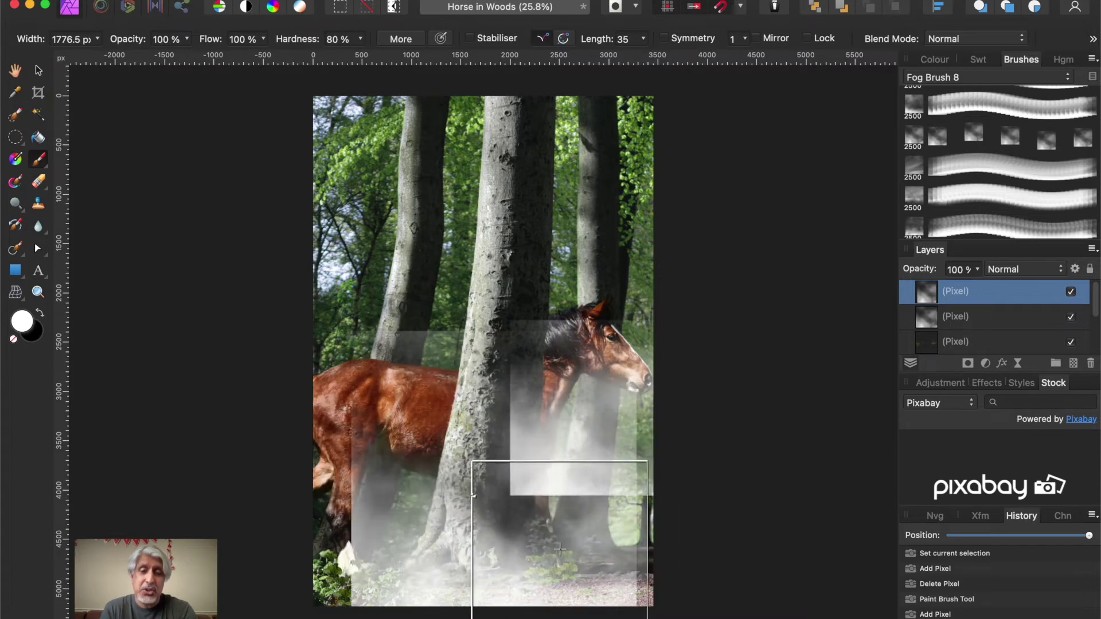
pyautogui.click(618, 506)
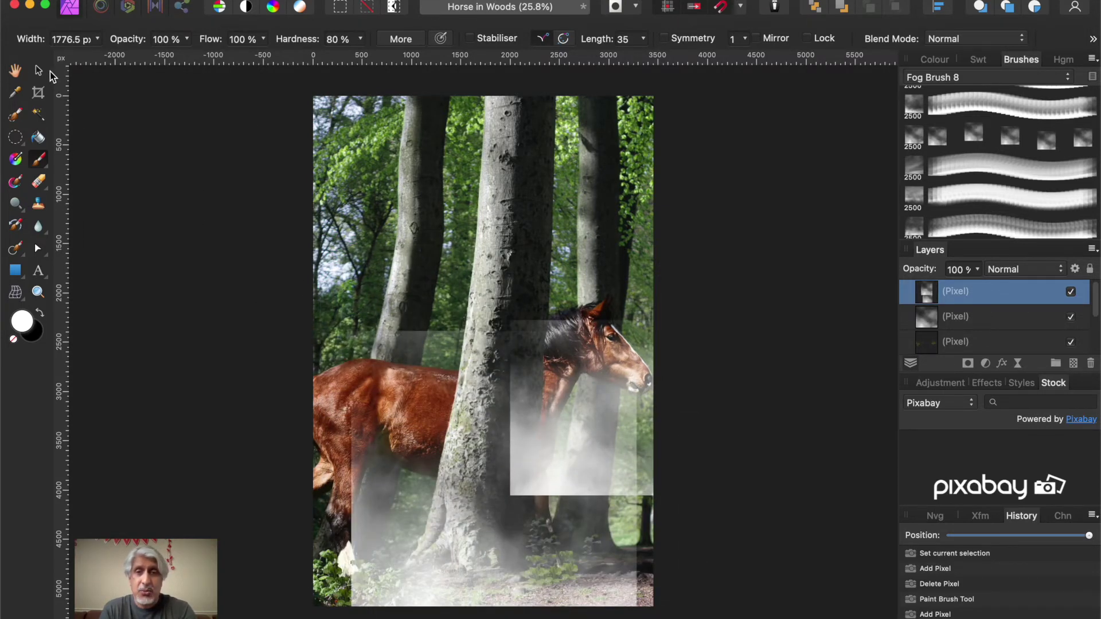
# Enlarge the first, larger fog layer with the Move tool past the photo's side and bottom edges and shift it slightly down and left
pyautogui.click(968, 320)
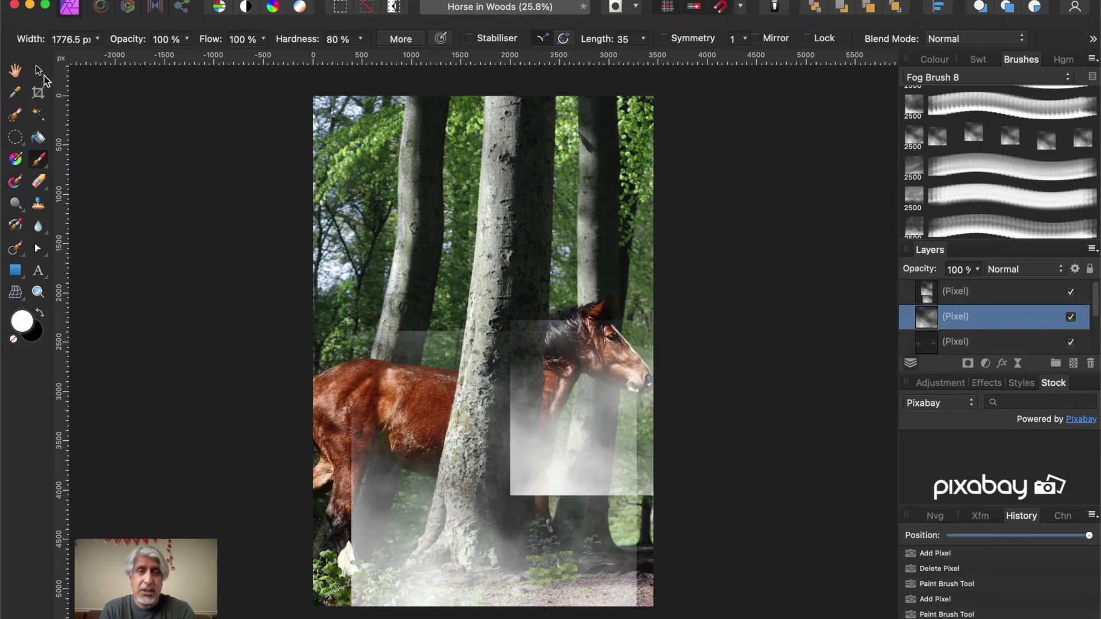
pyautogui.click(38, 71)
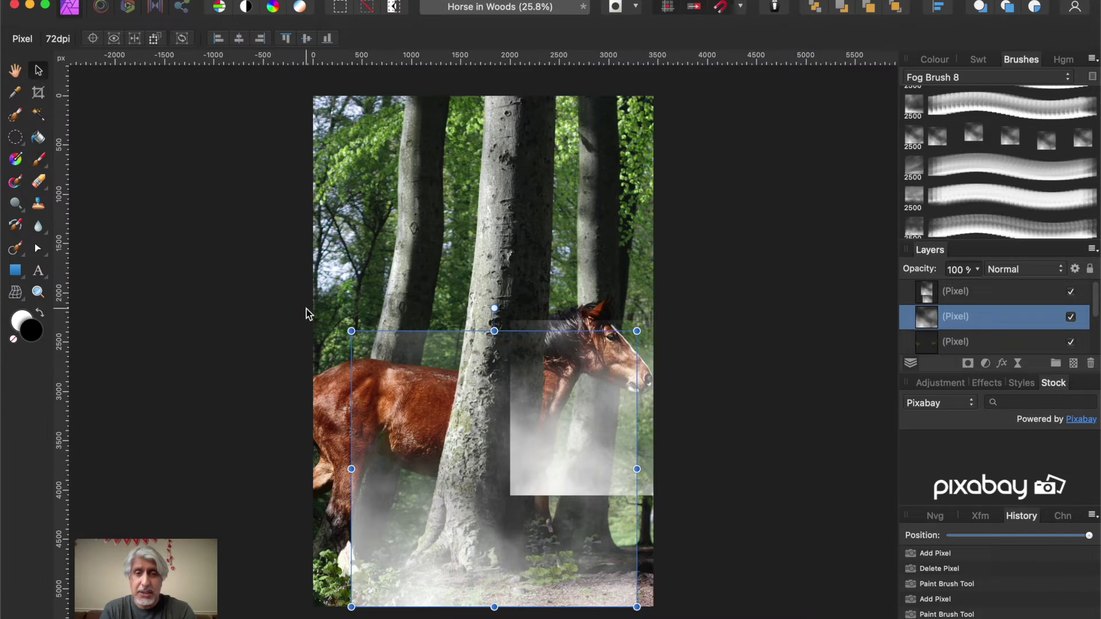
pyautogui.moveTo(351, 331); pyautogui.dragTo(253, 292)
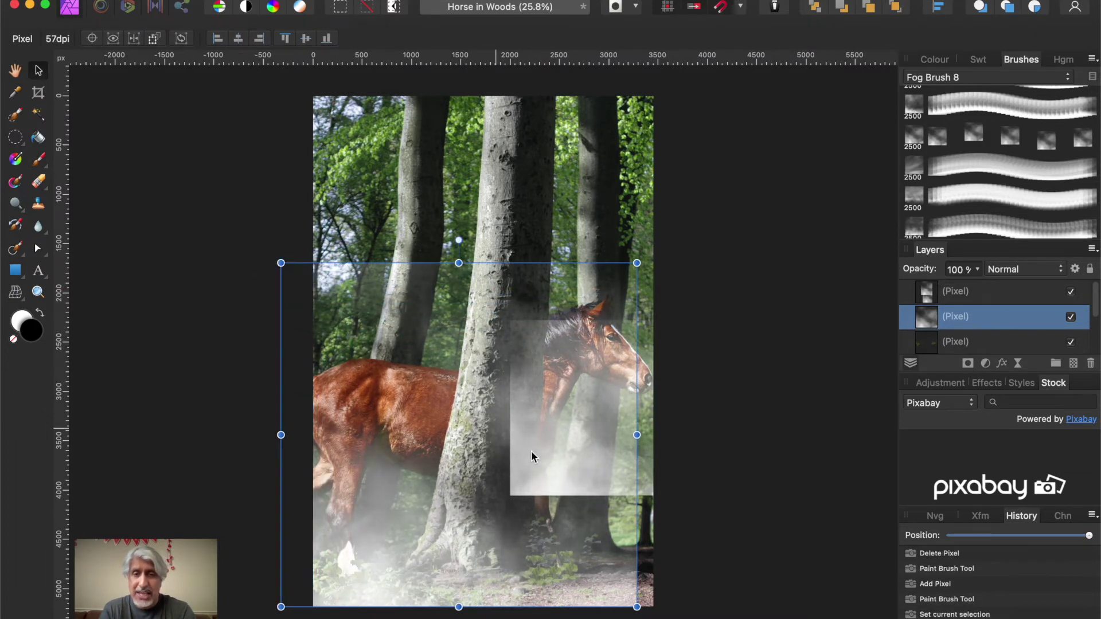
pyautogui.moveTo(633, 436); pyautogui.dragTo(673, 437)
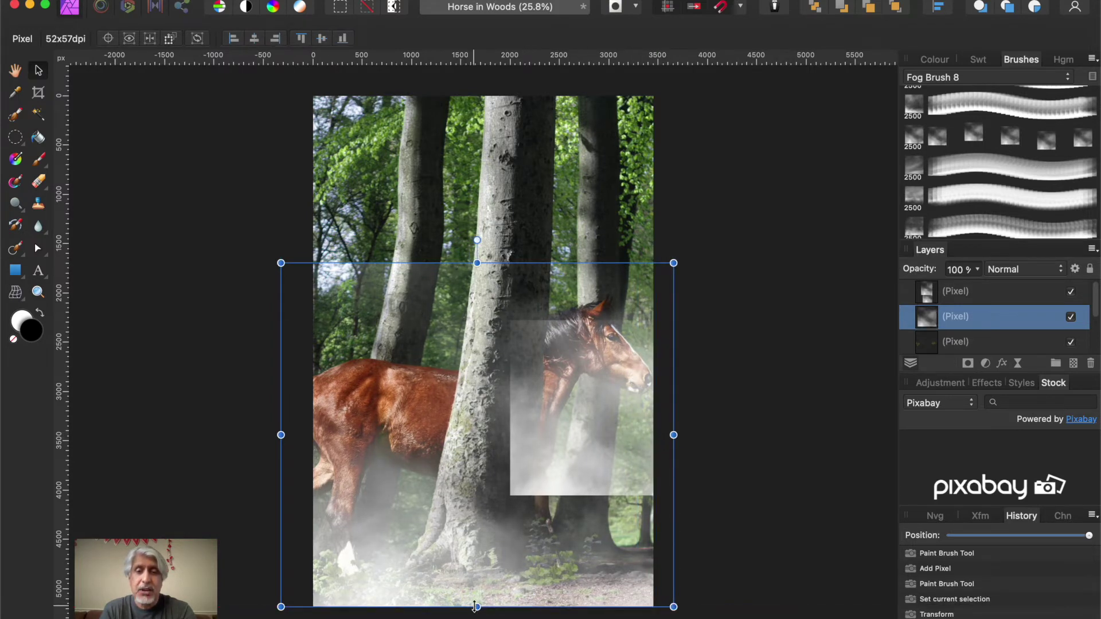
pyautogui.moveTo(476, 601); pyautogui.dragTo(485, 547)
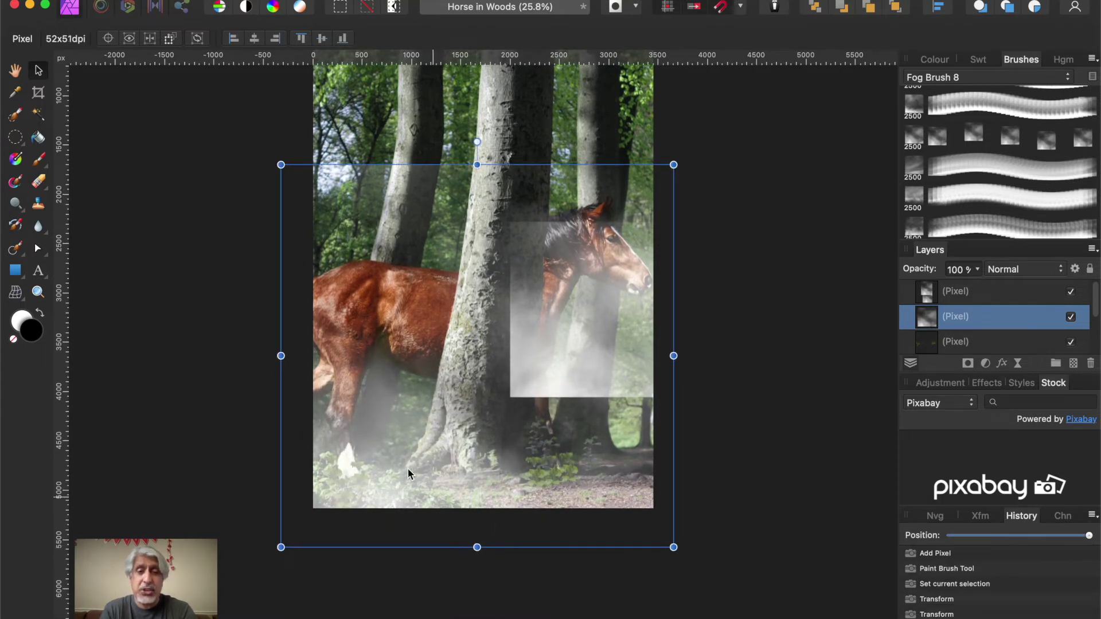
pyautogui.moveTo(388, 439)
pyautogui.mouseDown()
pyautogui.moveTo(450, 442)
pyautogui.moveTo(386, 432)
pyautogui.moveTo(380, 464)
pyautogui.moveTo(380, 446)
pyautogui.mouseUp()
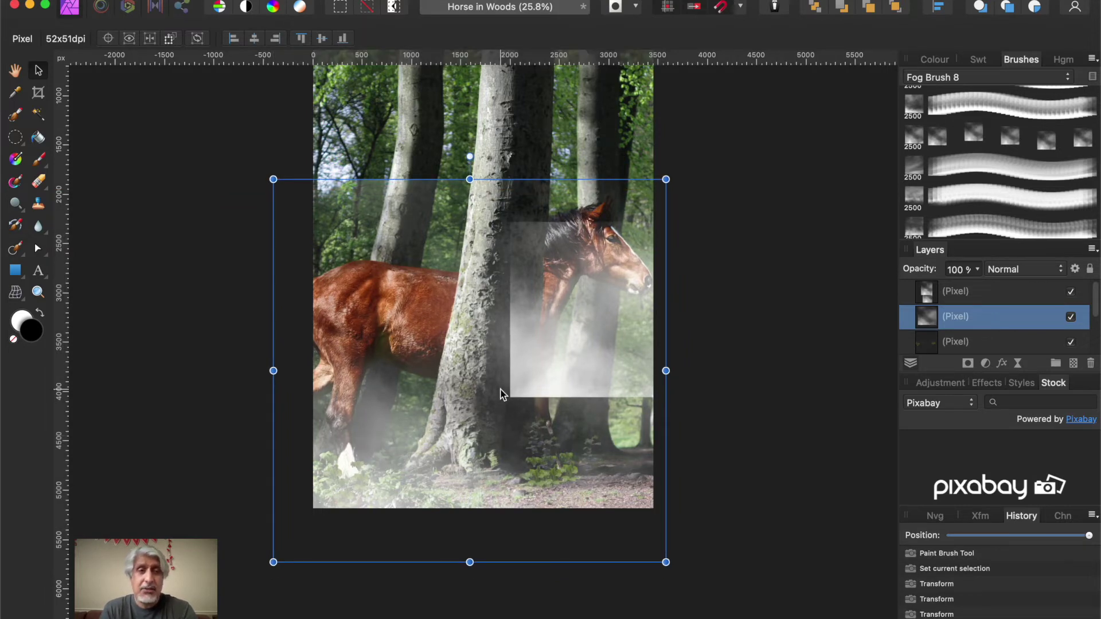
# Move the smaller fog layer slightly right and stretch it horizontally beyond both side edges of the photo
pyautogui.click(956, 293)
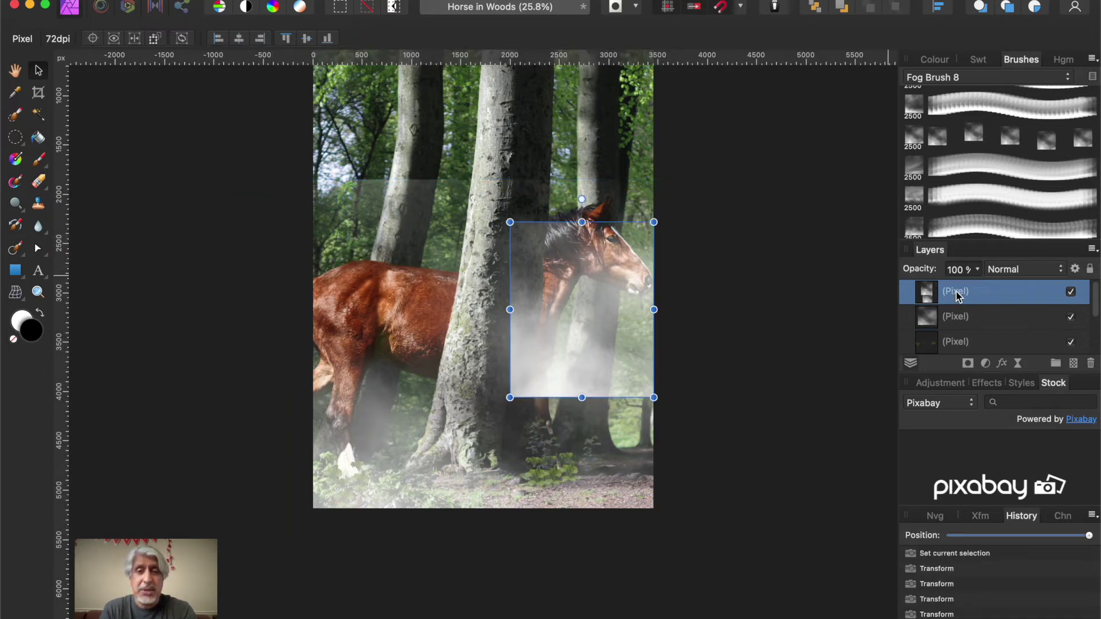
pyautogui.moveTo(580, 325); pyautogui.dragTo(608, 333)
pyautogui.moveTo(538, 314); pyautogui.dragTo(209, 326)
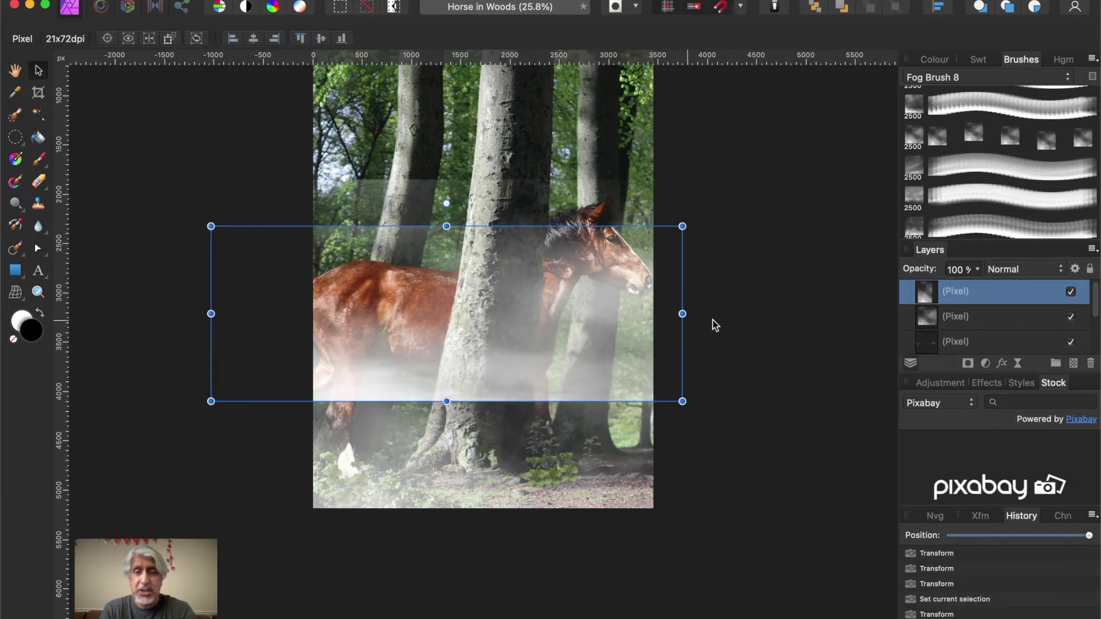
pyautogui.moveTo(682, 314); pyautogui.dragTo(720, 314)
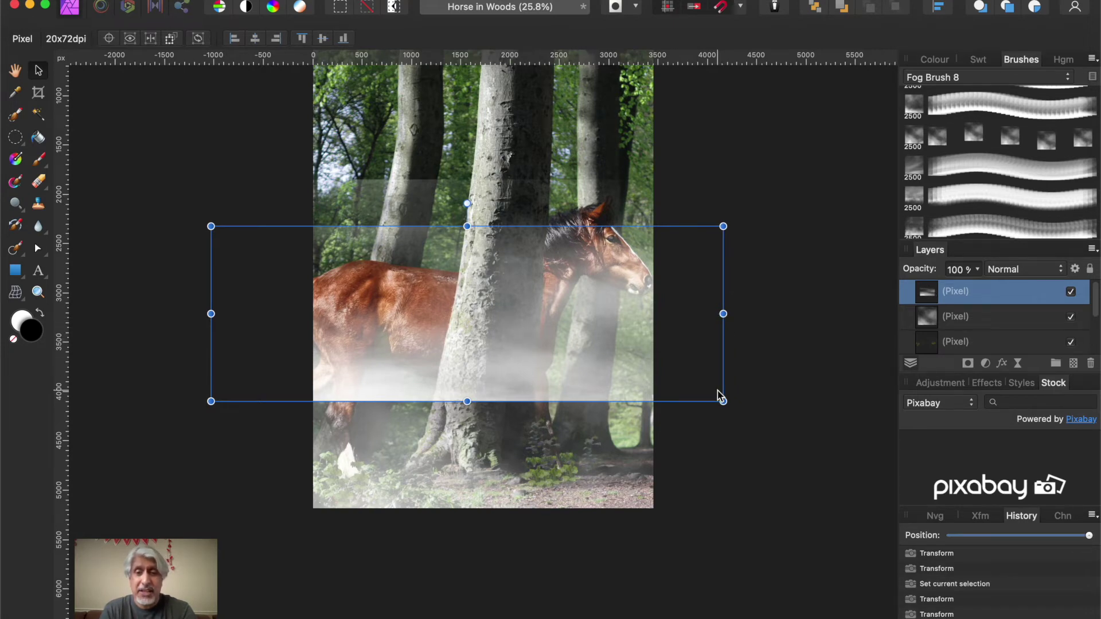
# Rotate the stretched fog layer slightly clockwise, move it down over the ground, and extend it below the photo's bottom edge
pyautogui.moveTo(730, 407); pyautogui.dragTo(703, 416)
pyautogui.moveTo(549, 343); pyautogui.dragTo(550, 444)
pyautogui.moveTo(466, 505); pyautogui.dragTo(462, 534)
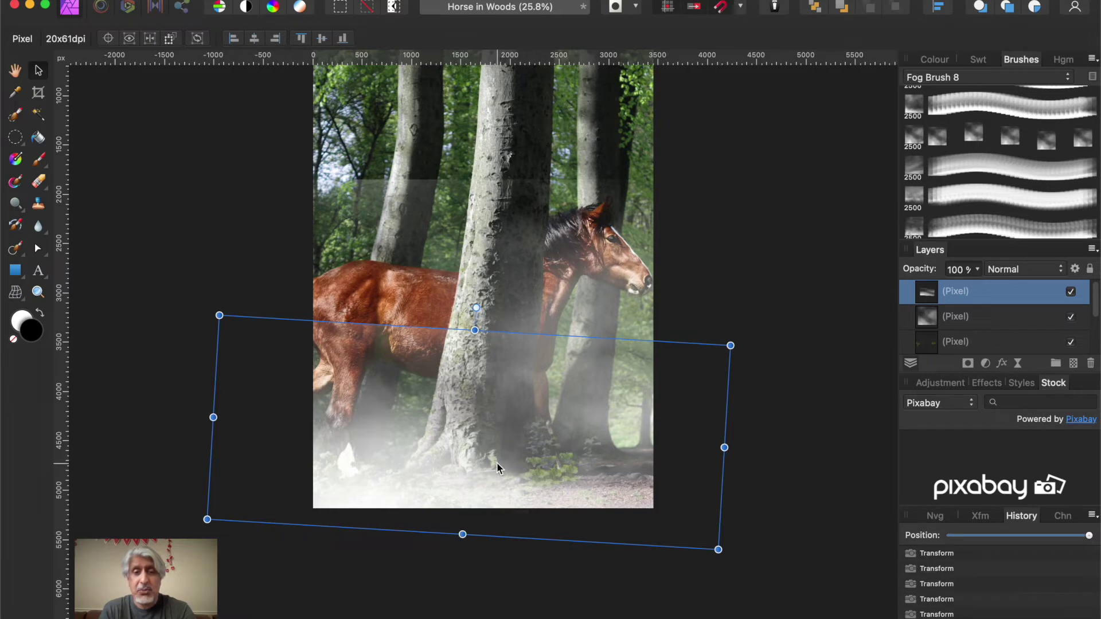
pyautogui.moveTo(494, 459); pyautogui.dragTo(499, 458)
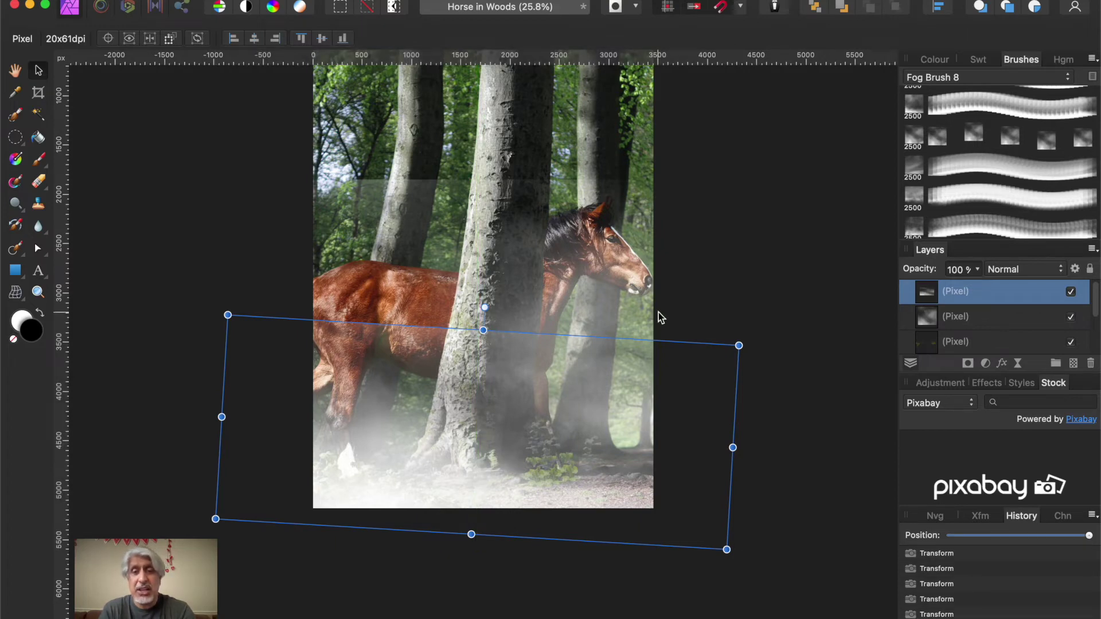
# Reselect the tilted fog layer and stretch its upper edge up to above the horse's head
pyautogui.click(742, 276)
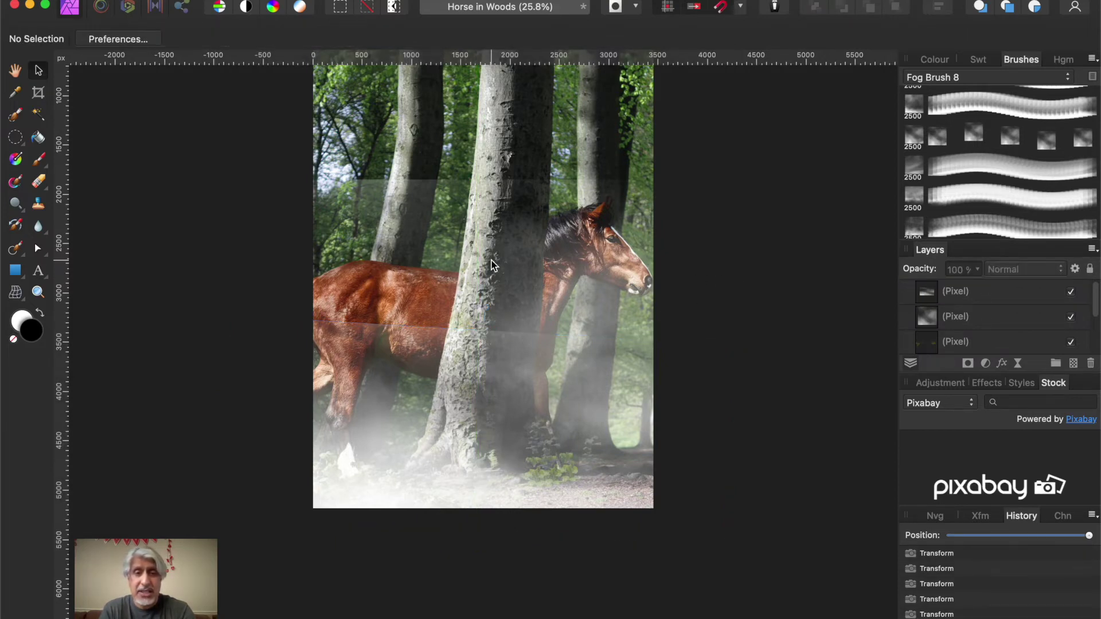
pyautogui.click(446, 373)
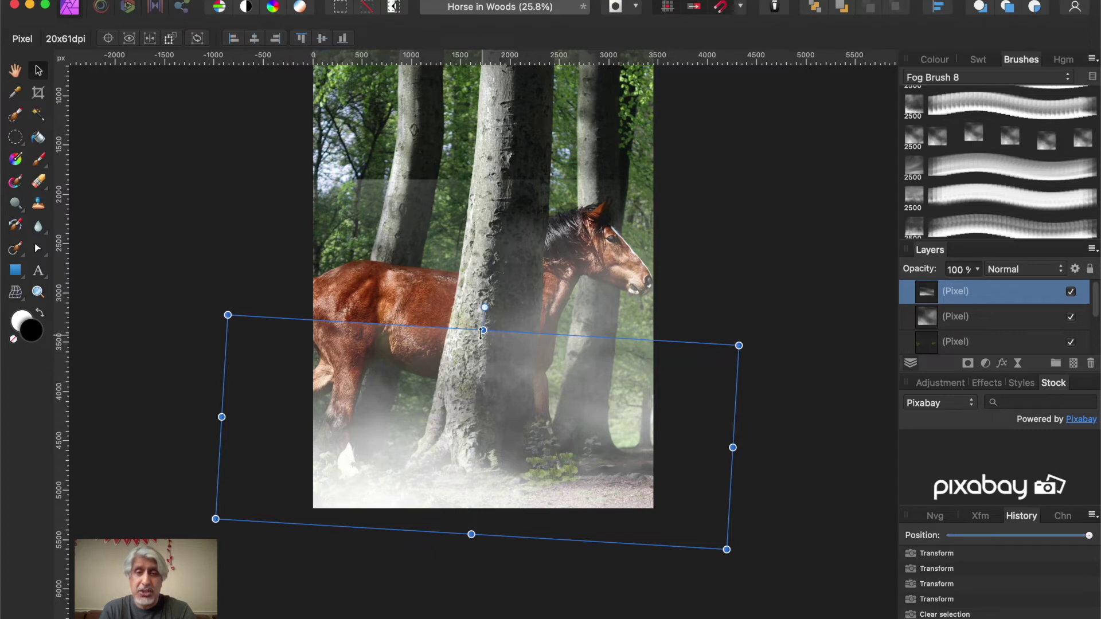
pyautogui.moveTo(484, 331); pyautogui.dragTo(495, 143)
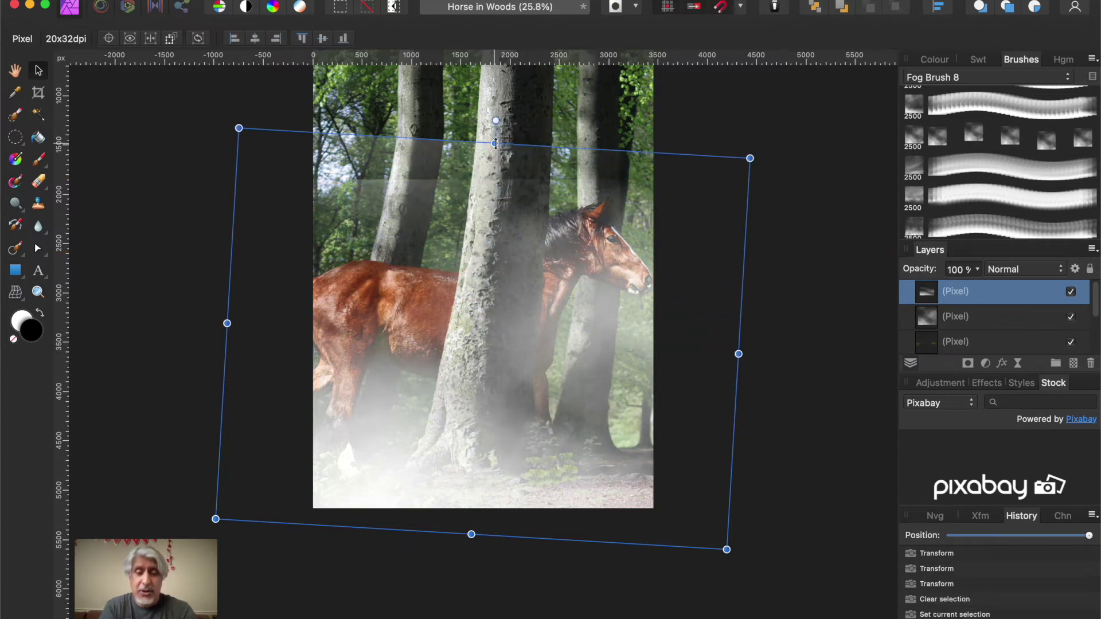
# Stretch the upper edges of both the tilted fog layer and the untilted fog layer to just above the photo's top edge
pyautogui.scroll(5, 495, 144)
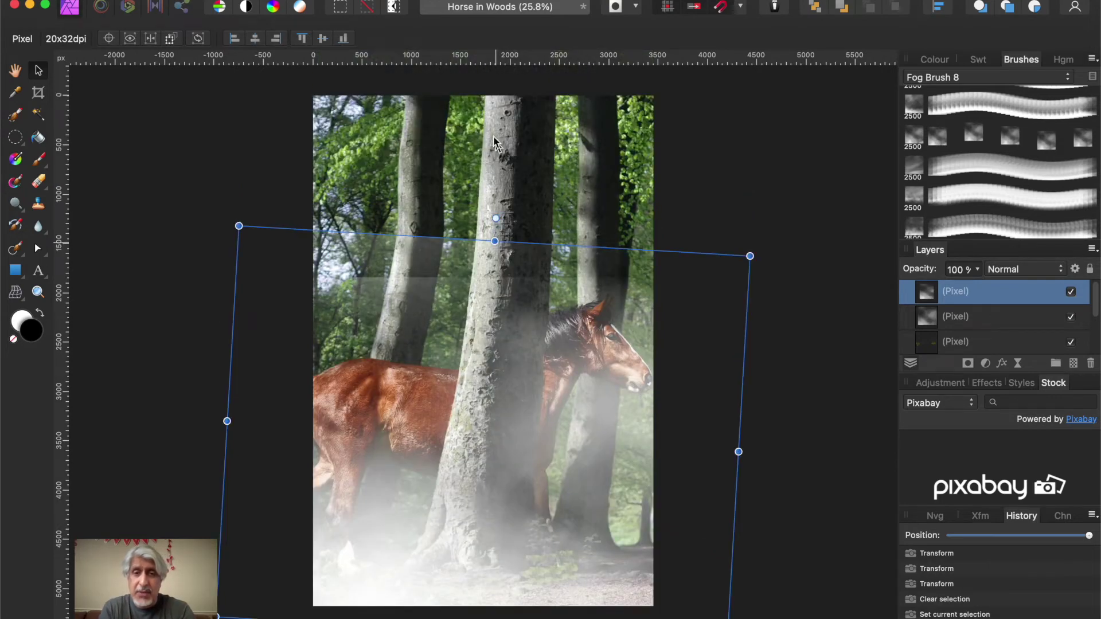
pyautogui.moveTo(495, 240); pyautogui.dragTo(516, 80)
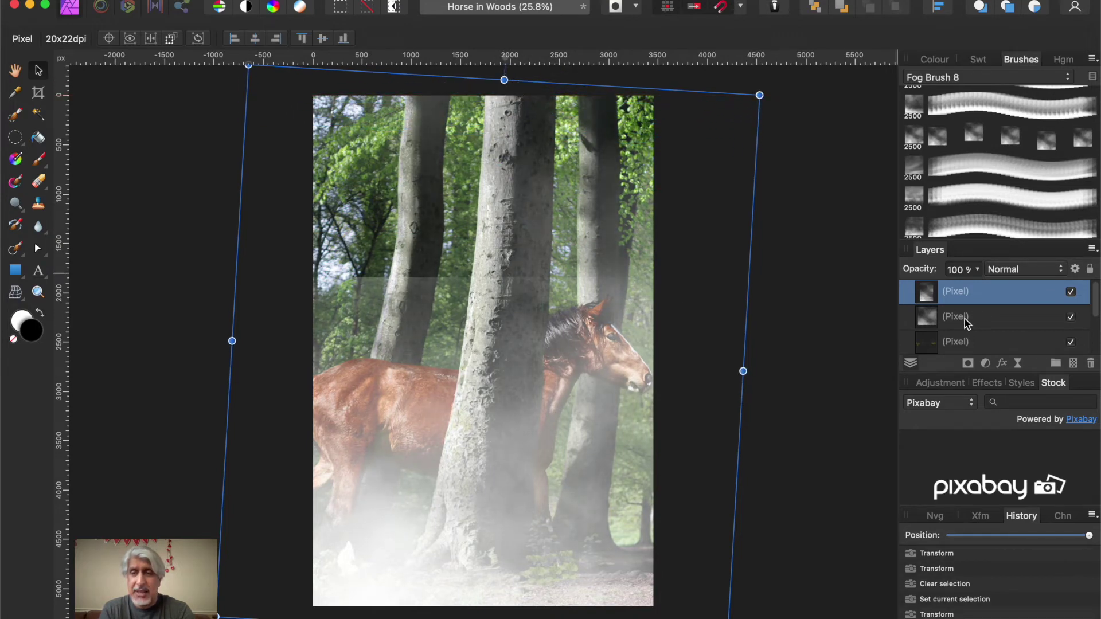
pyautogui.click(929, 317)
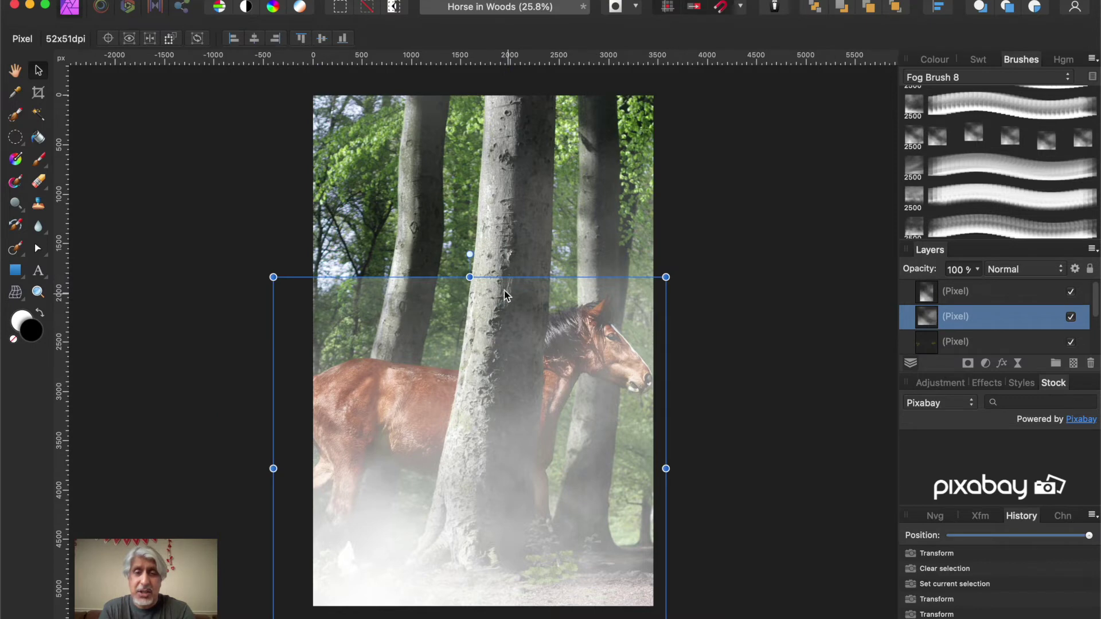
pyautogui.moveTo(470, 278); pyautogui.dragTo(486, 91)
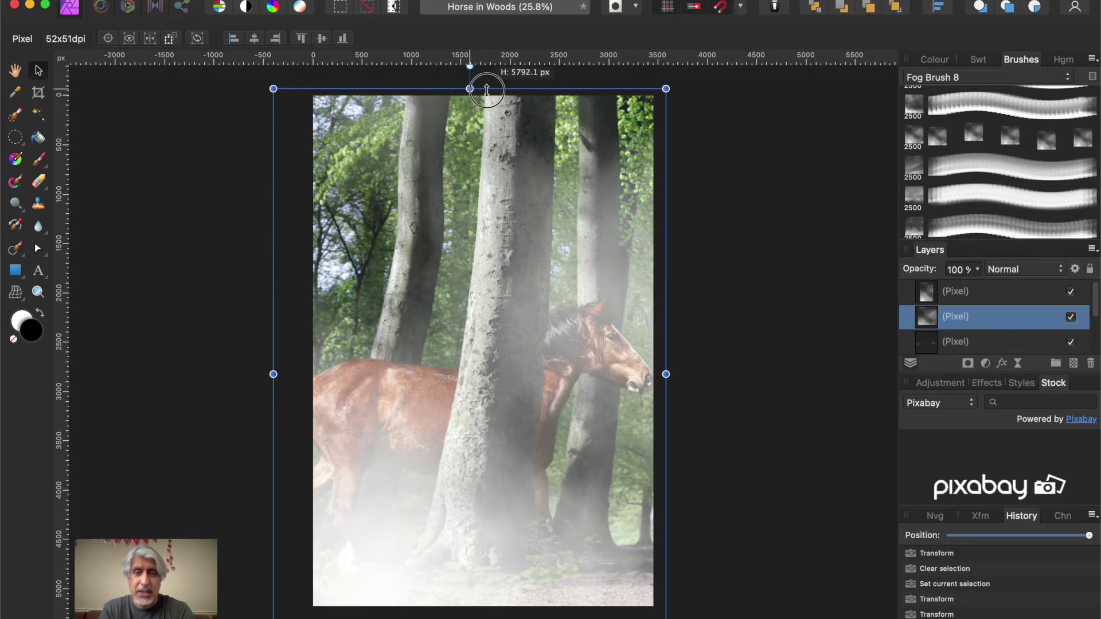
pyautogui.moveTo(486, 90); pyautogui.dragTo(488, 90)
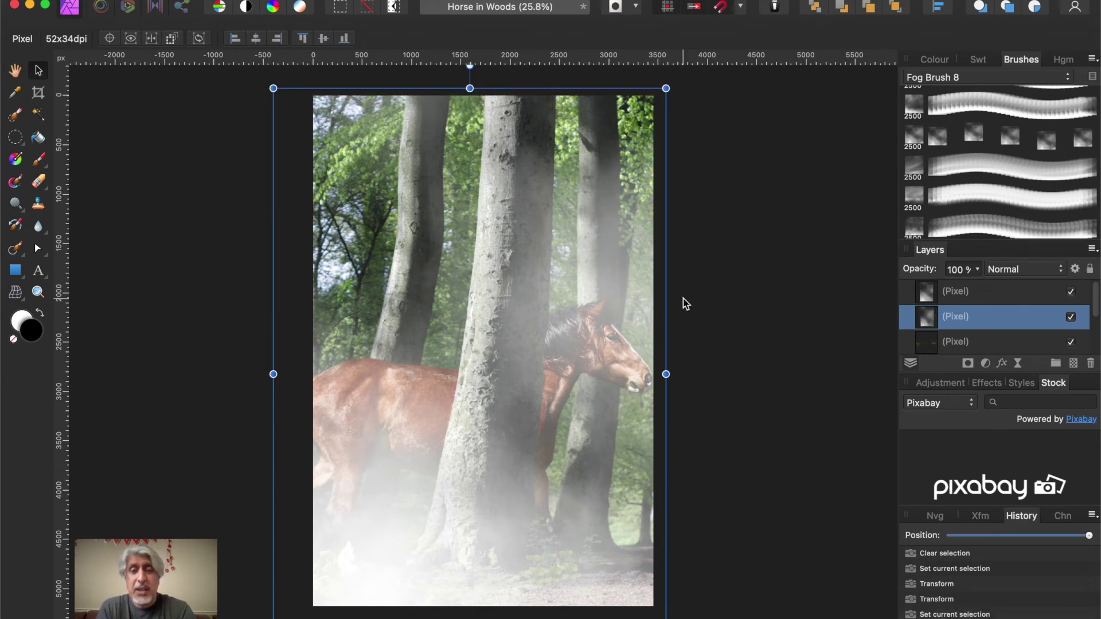
pyautogui.click(728, 347)
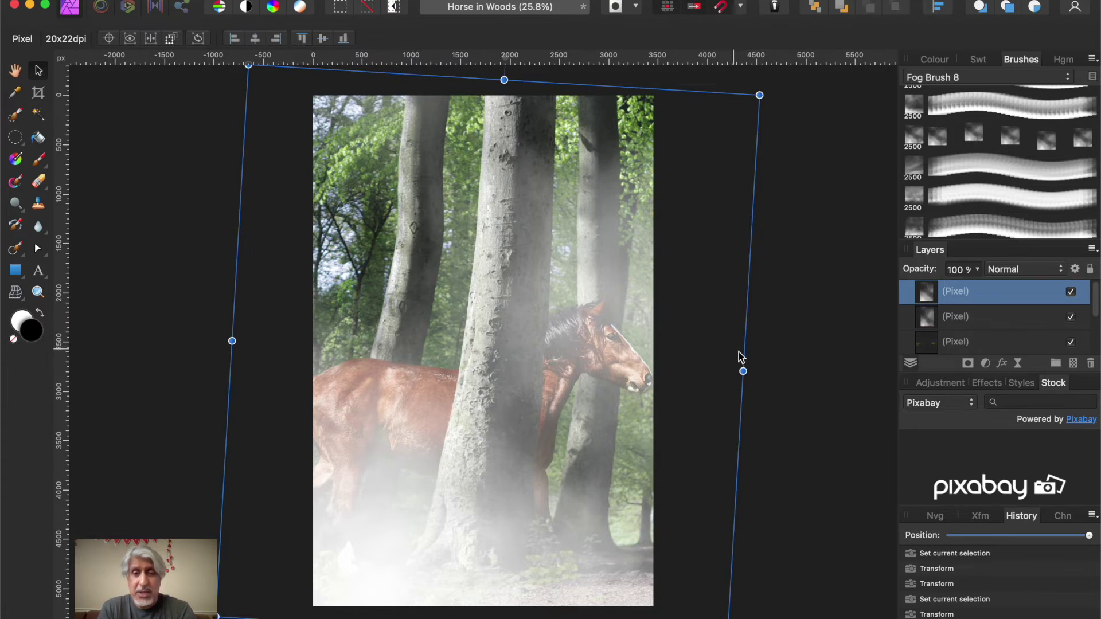
pyautogui.click(786, 381)
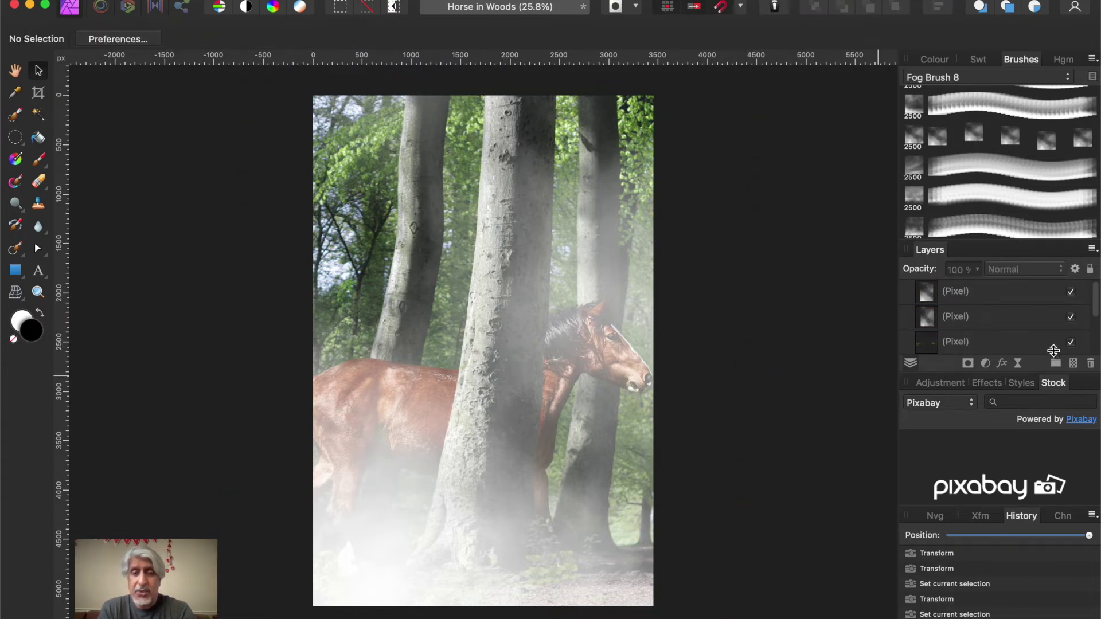
# Lower the opacity of the untilted fog layer to about 41%
pyautogui.scroll(-1, 1010, 317)
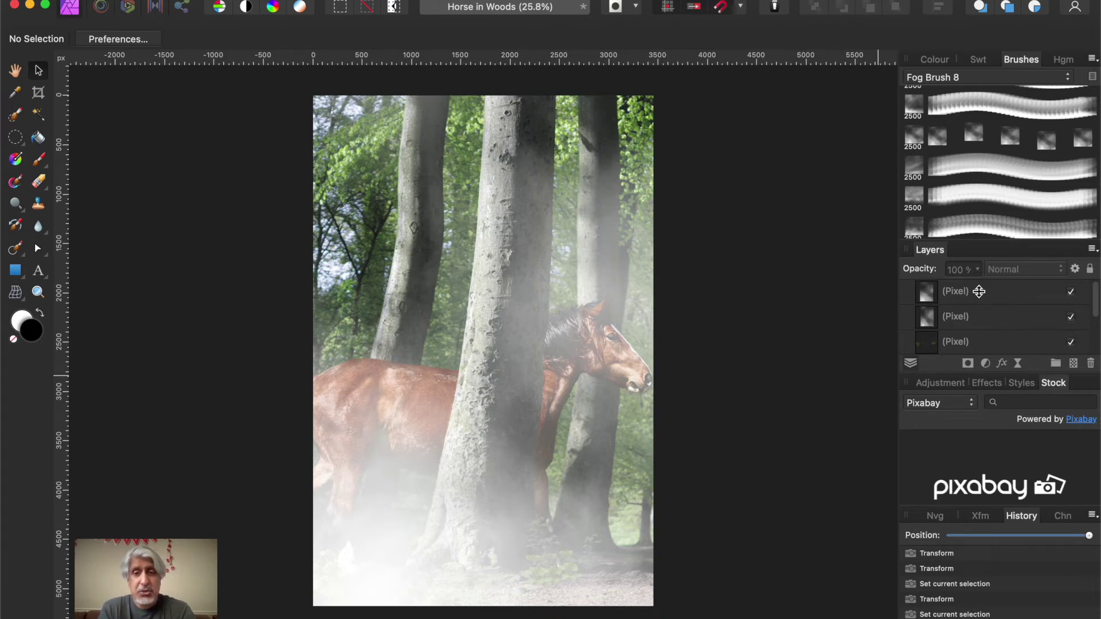
pyautogui.click(993, 317)
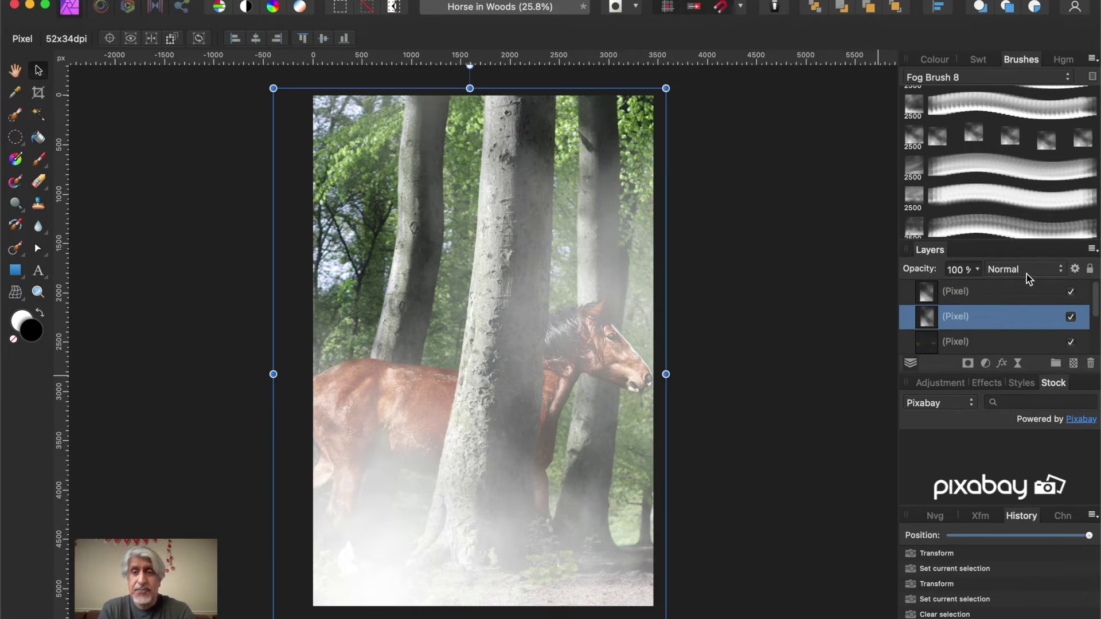
pyautogui.click(979, 270)
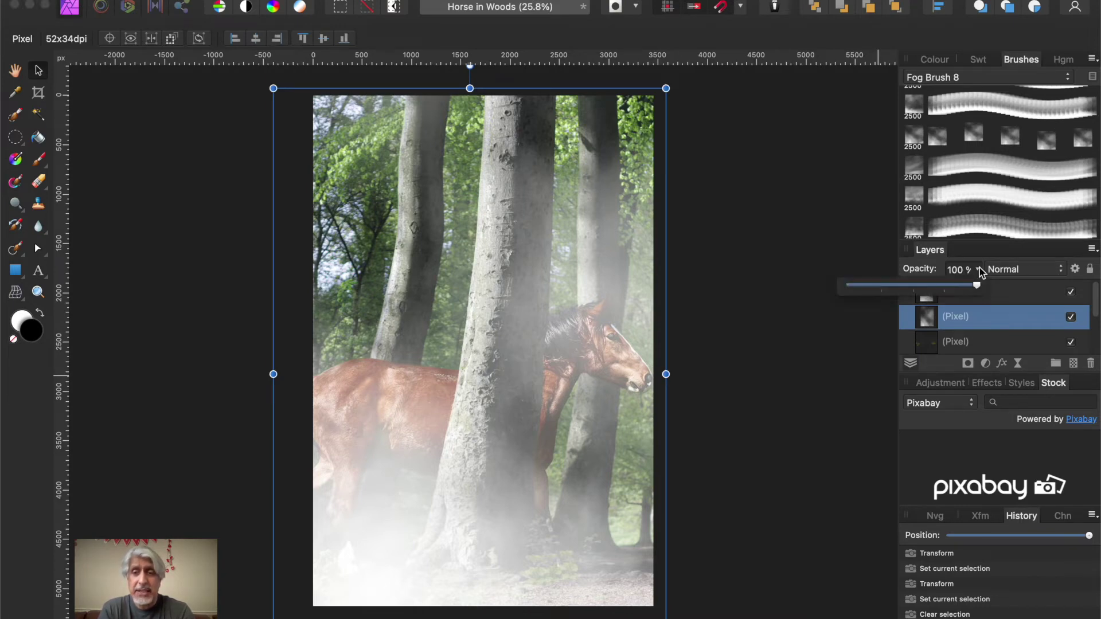
pyautogui.moveTo(976, 287); pyautogui.dragTo(900, 291)
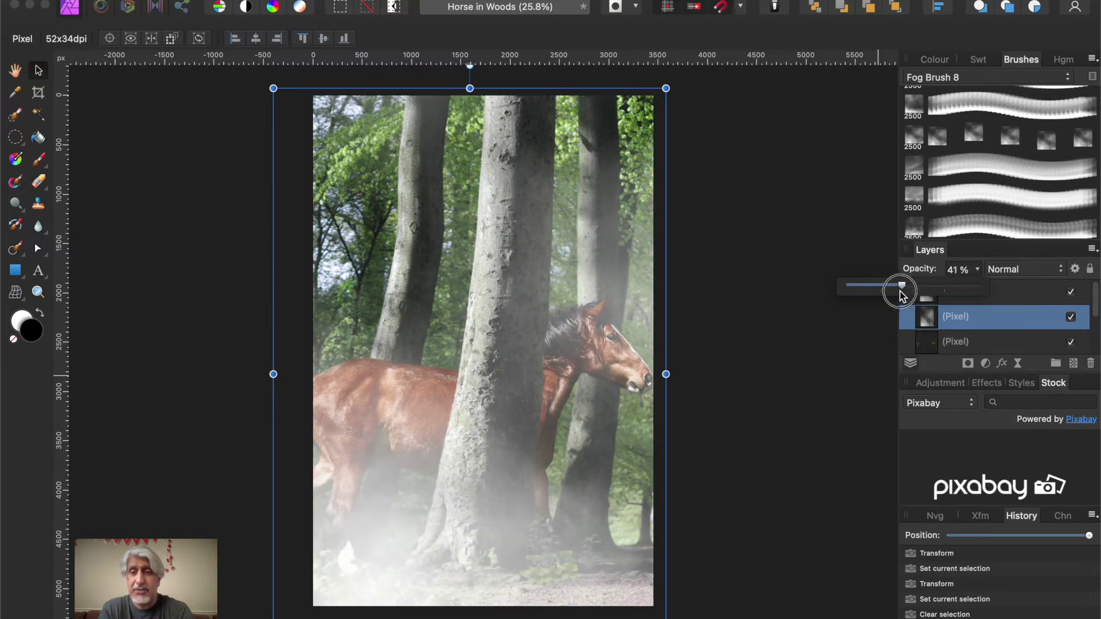
# Lower the tilted fog layer's opacity to about 71%, set its blend mode to Lighten, and deselect it
pyautogui.click(1033, 301)
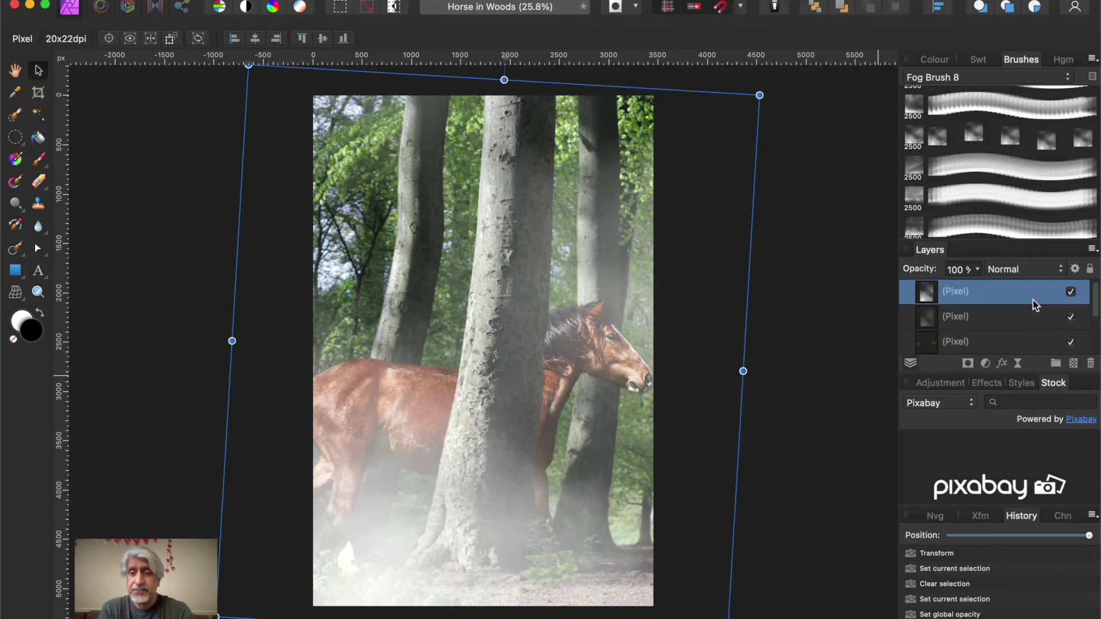
pyautogui.click(975, 268)
pyautogui.moveTo(976, 281); pyautogui.dragTo(942, 292)
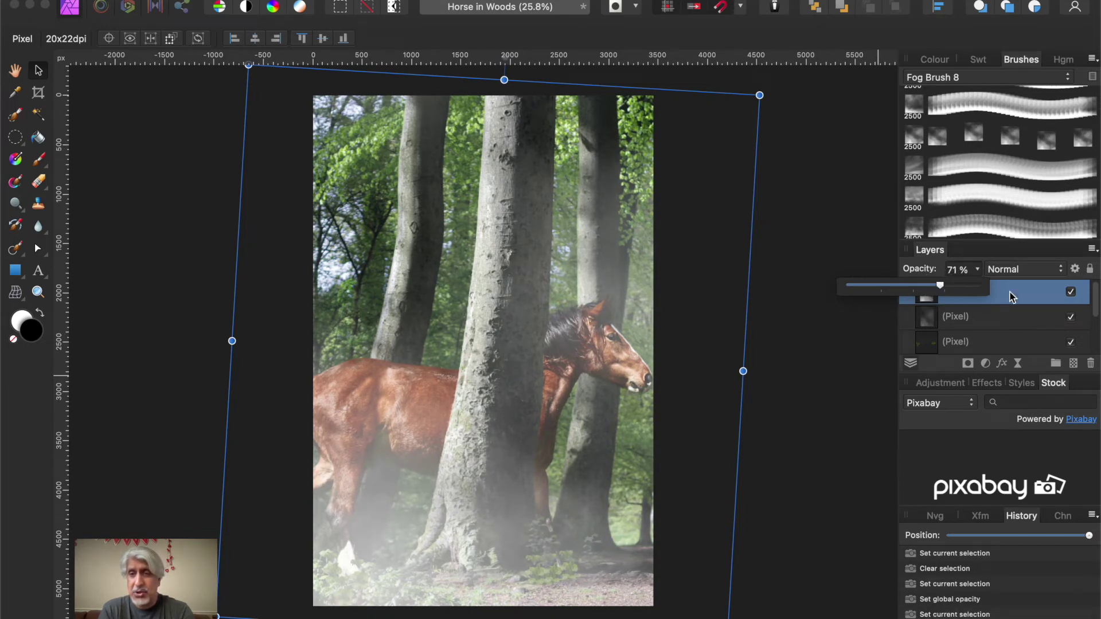
pyautogui.click(1016, 274)
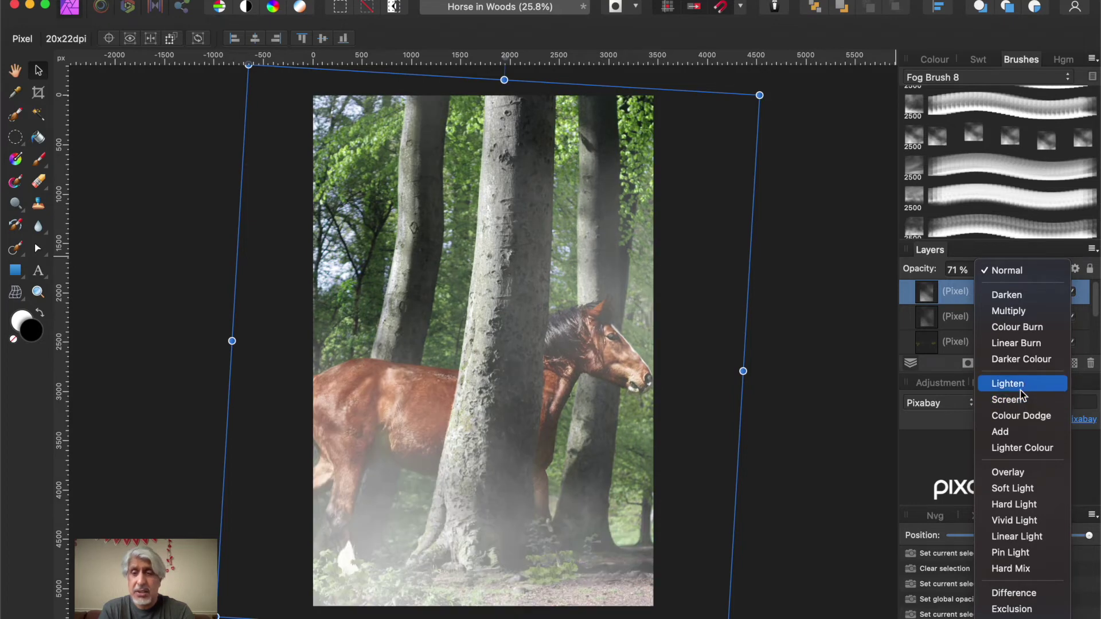
pyautogui.click(1020, 390)
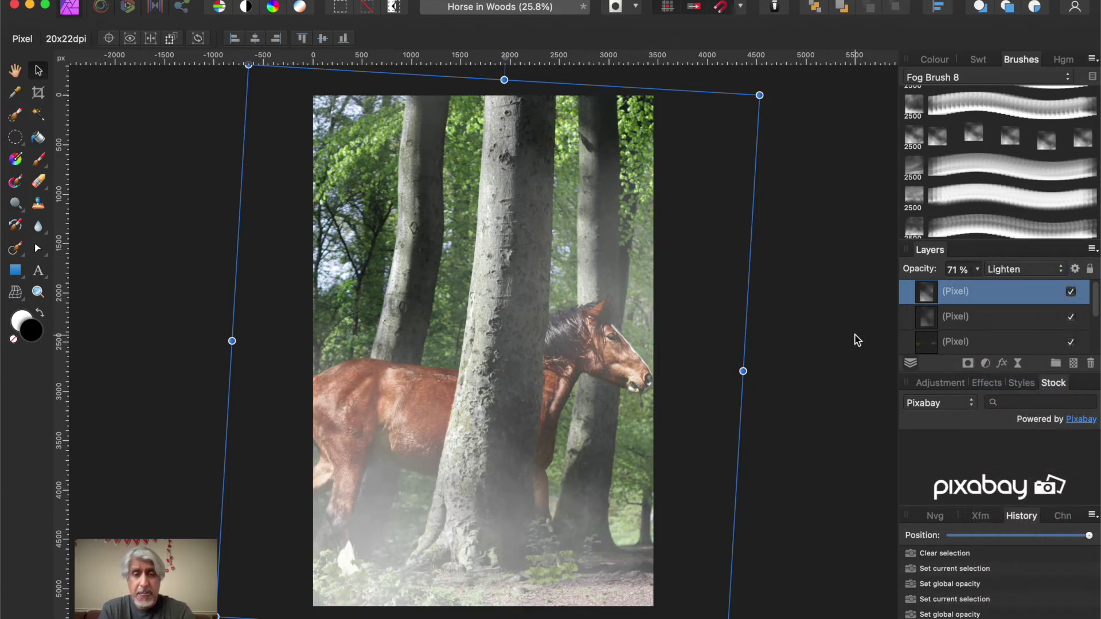
pyautogui.click(838, 295)
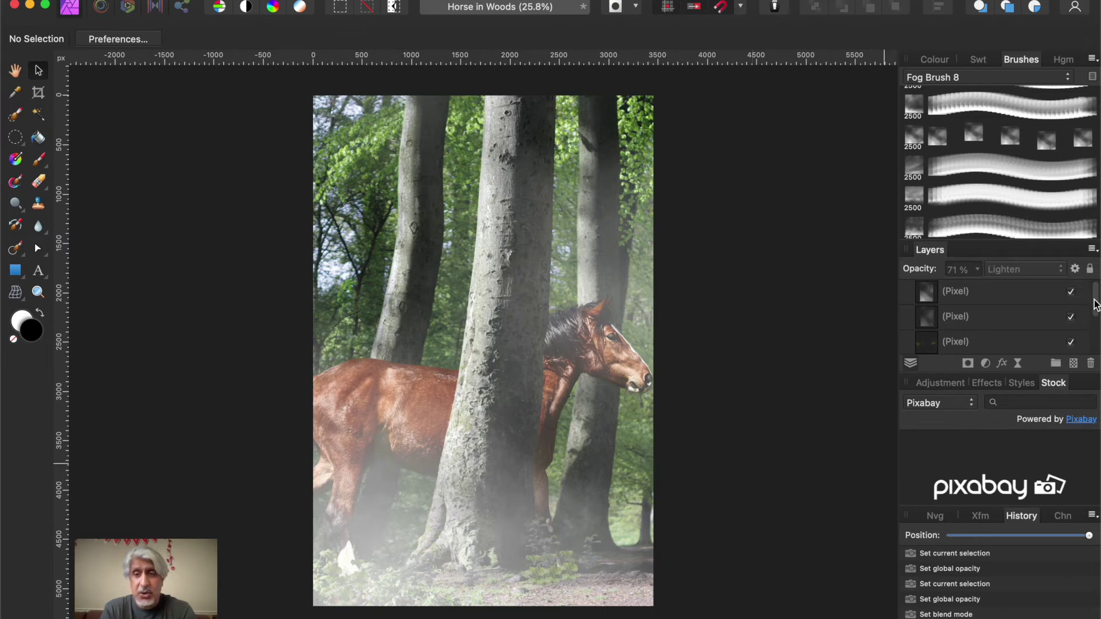
# Add a Curves adjustment above the horse layer and raise its master curve's black point to an output of about 0.003
pyautogui.moveTo(1096, 307); pyautogui.dragTo(1096, 342)
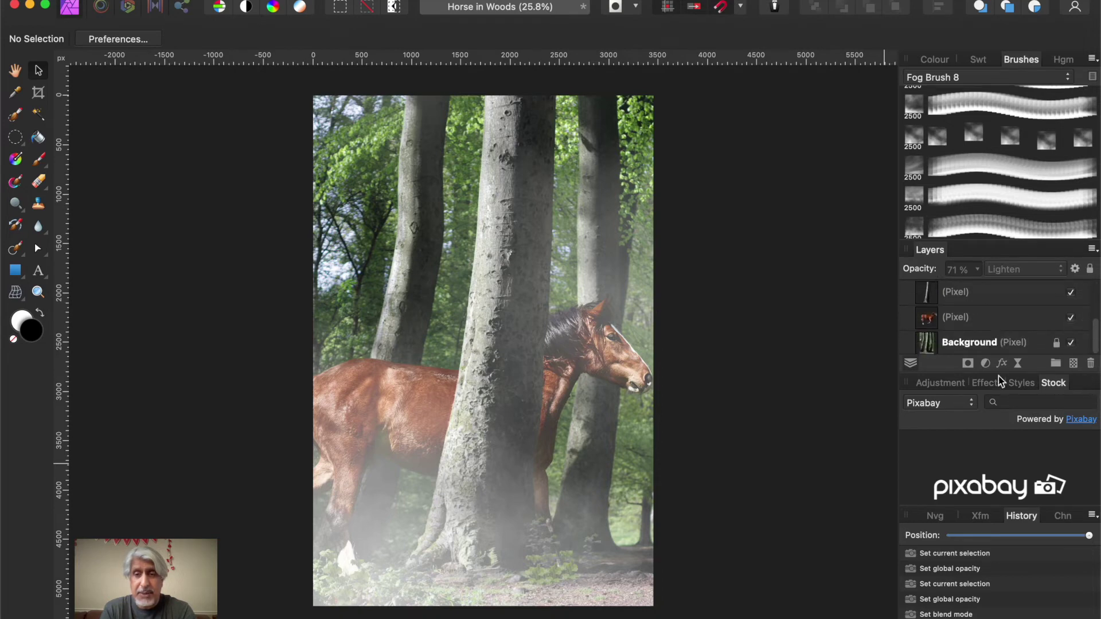
pyautogui.click(929, 322)
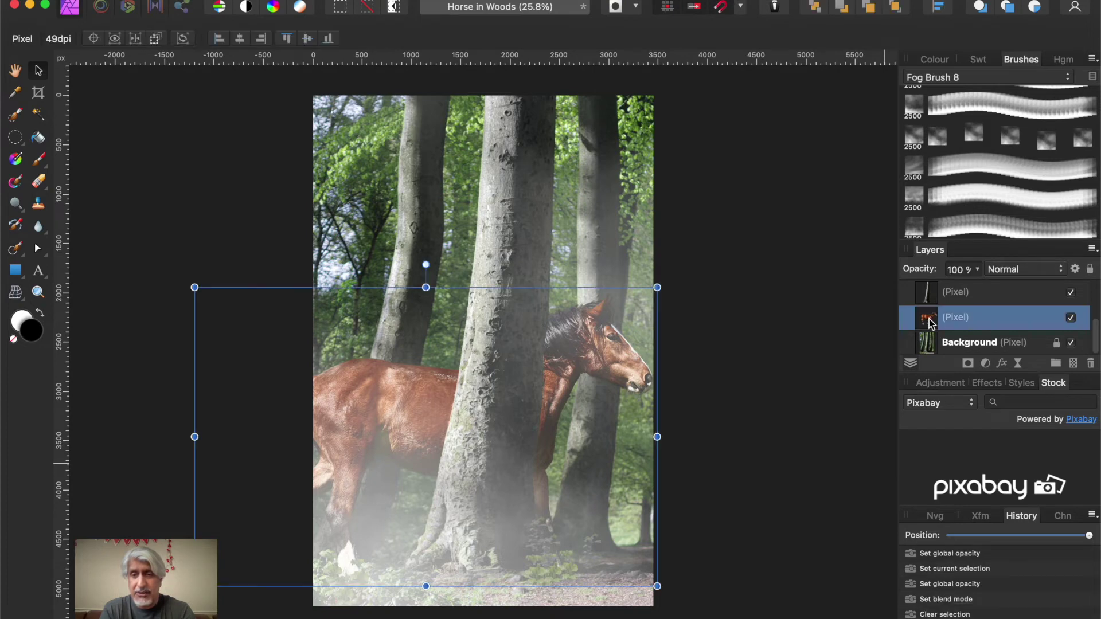
pyautogui.click(985, 365)
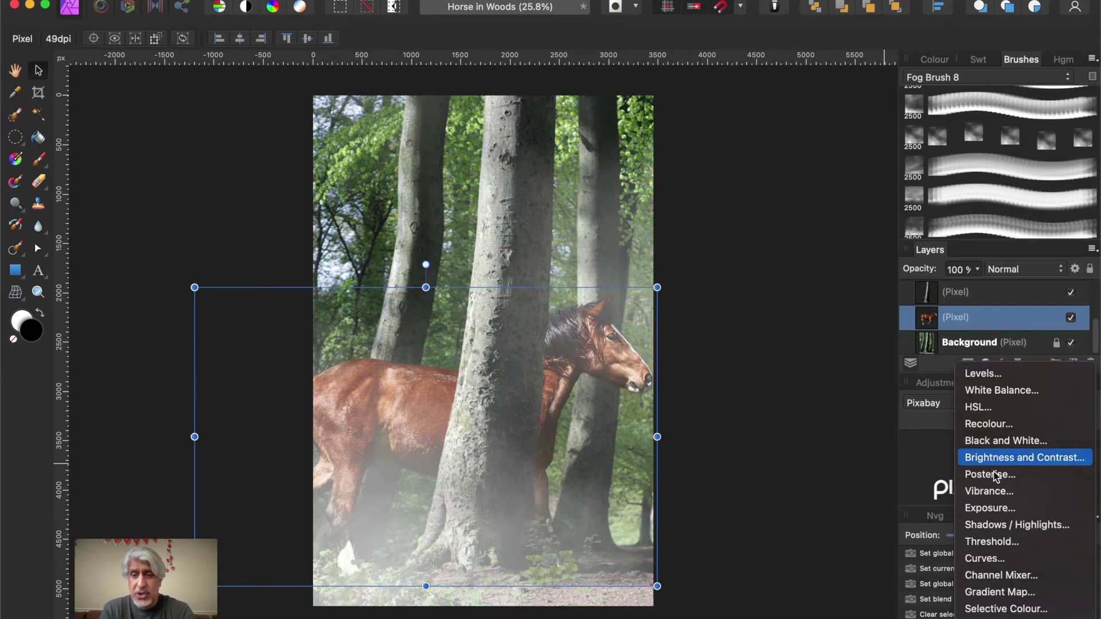
pyautogui.click(998, 560)
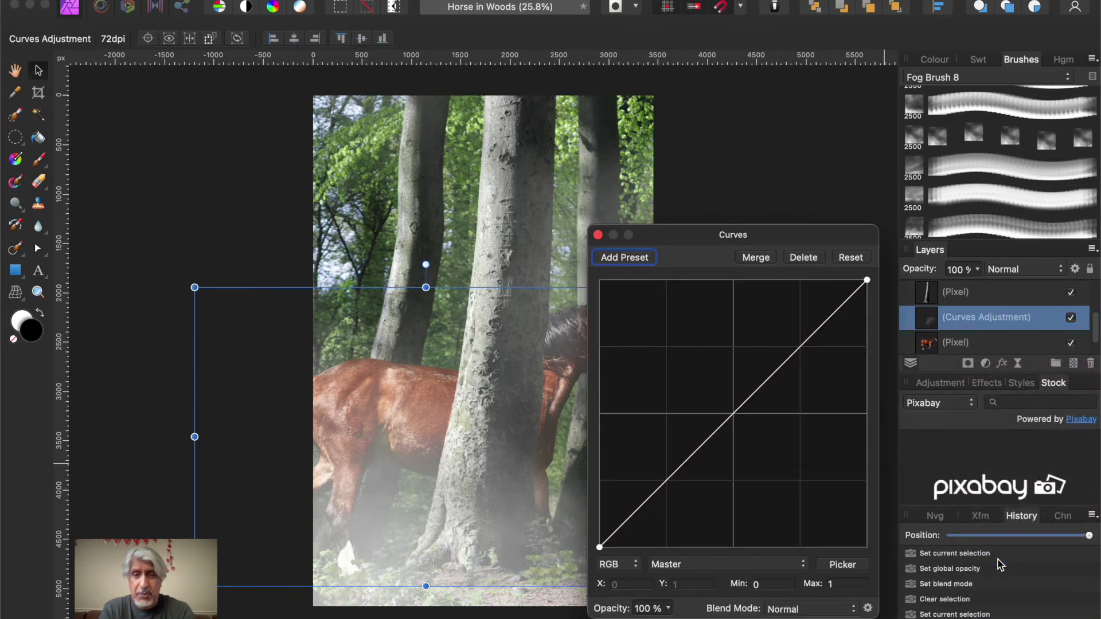
pyautogui.moveTo(696, 236); pyautogui.dragTo(823, 129)
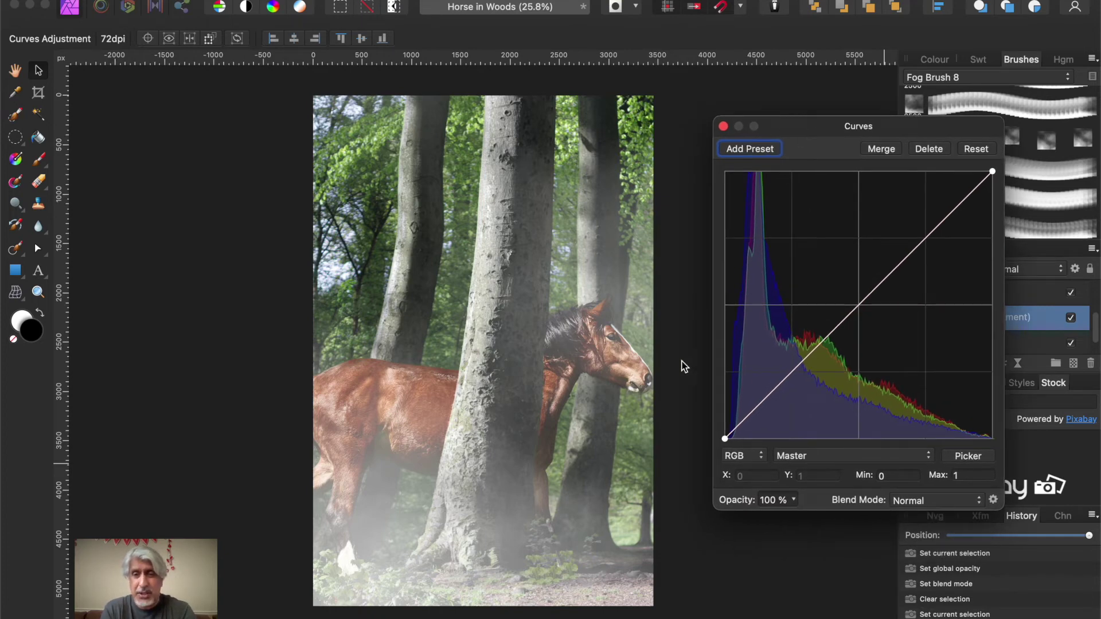
pyautogui.moveTo(727, 443)
pyautogui.mouseDown()
pyautogui.moveTo(771, 450)
pyautogui.moveTo(705, 436)
pyautogui.moveTo(774, 453)
pyautogui.moveTo(711, 437)
pyautogui.moveTo(726, 440)
pyautogui.mouseUp()
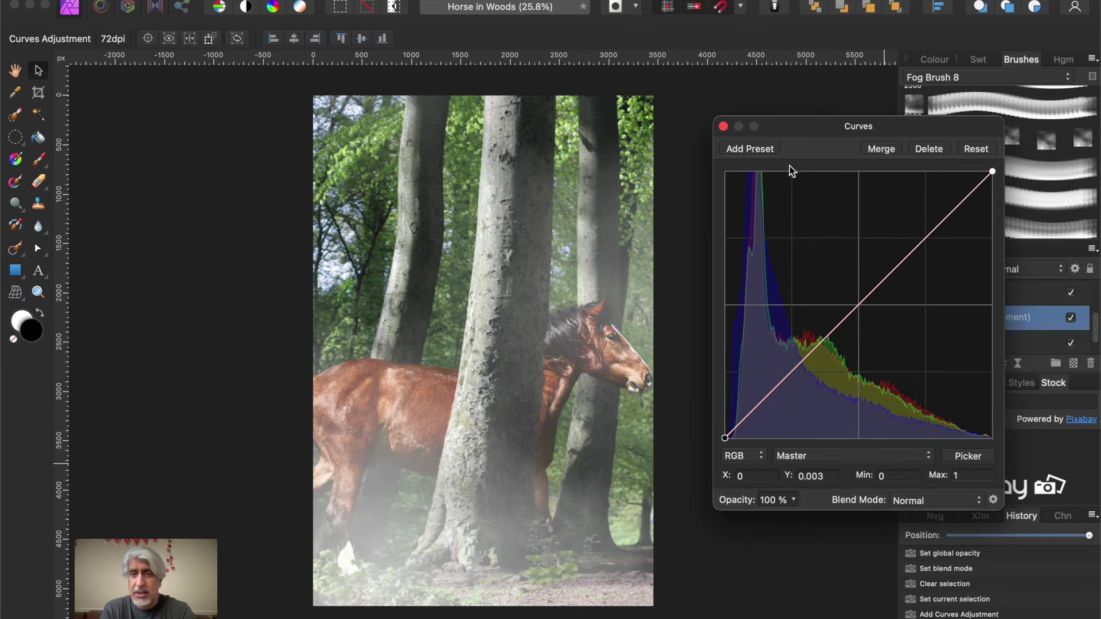
pyautogui.click(725, 128)
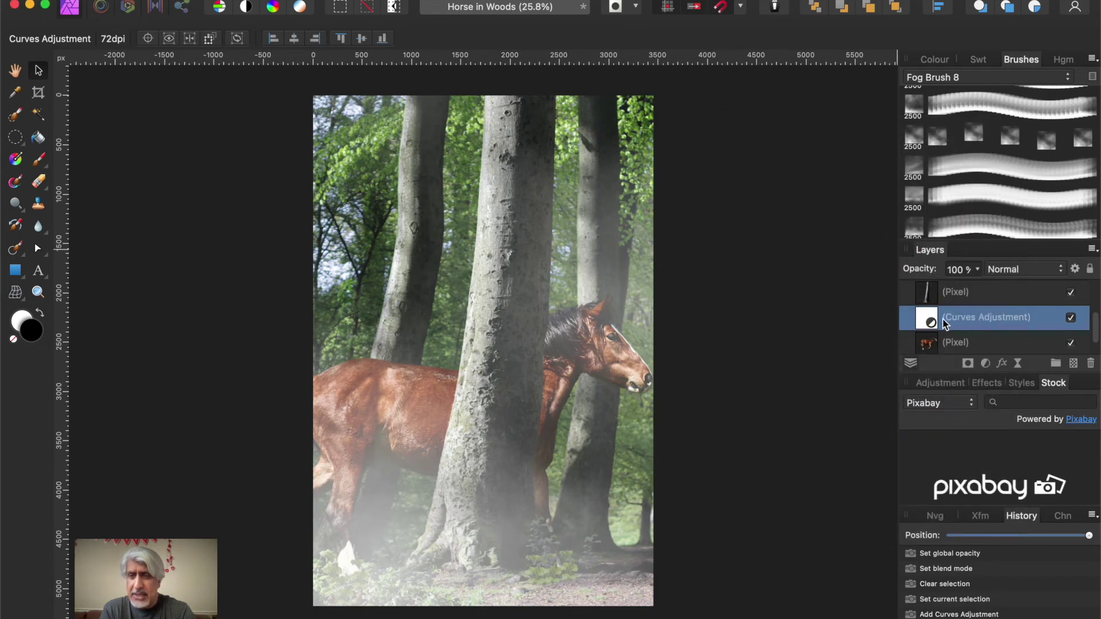
# Nest the Curves adjustment inside the horse layer so it affects only the horse, and reopen its curve settings
pyautogui.scroll(-1, 961, 322)
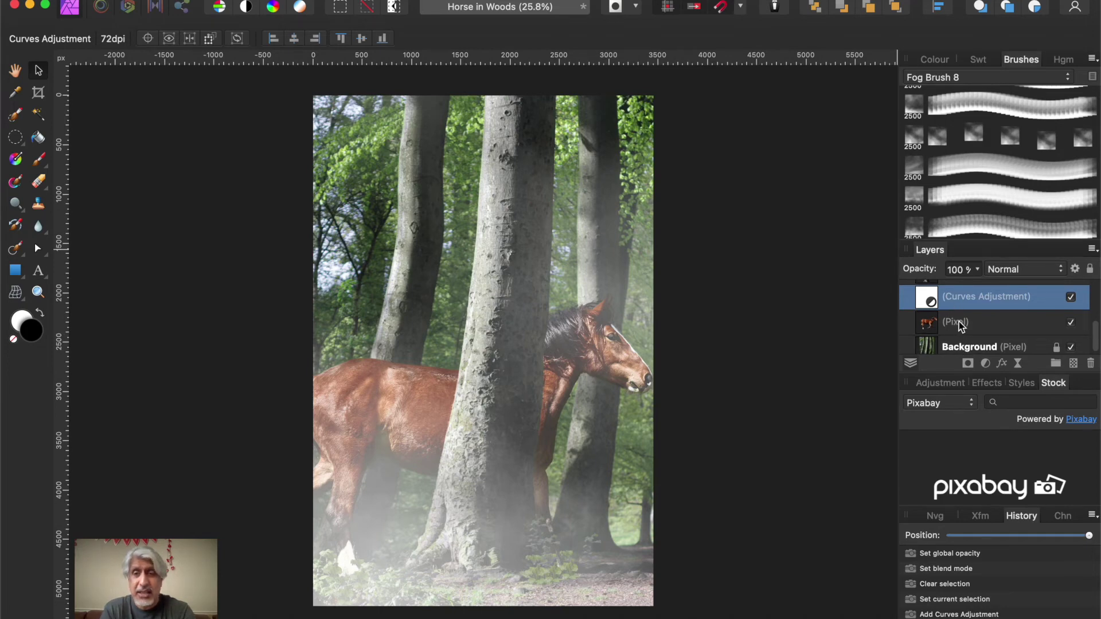
pyautogui.moveTo(927, 298); pyautogui.dragTo(938, 324)
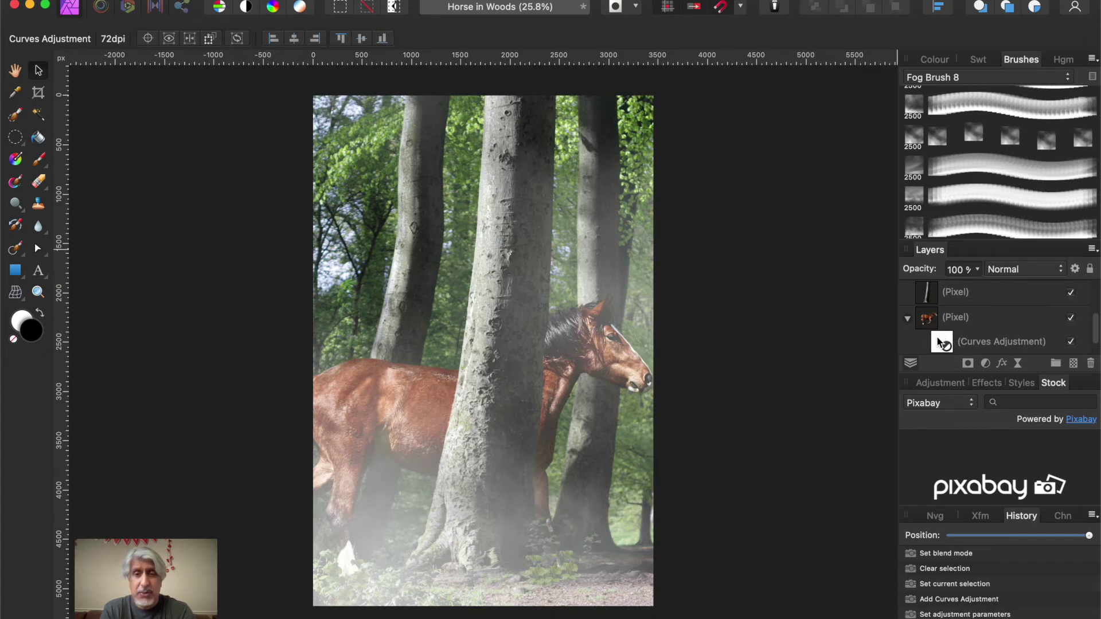
pyautogui.doubleClick(939, 337)
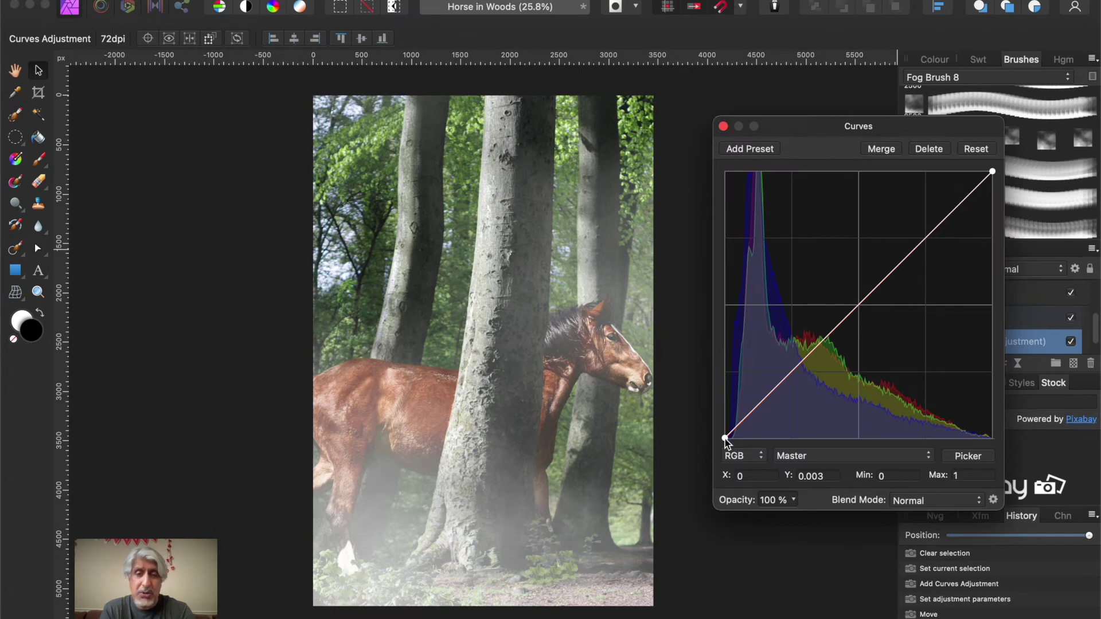
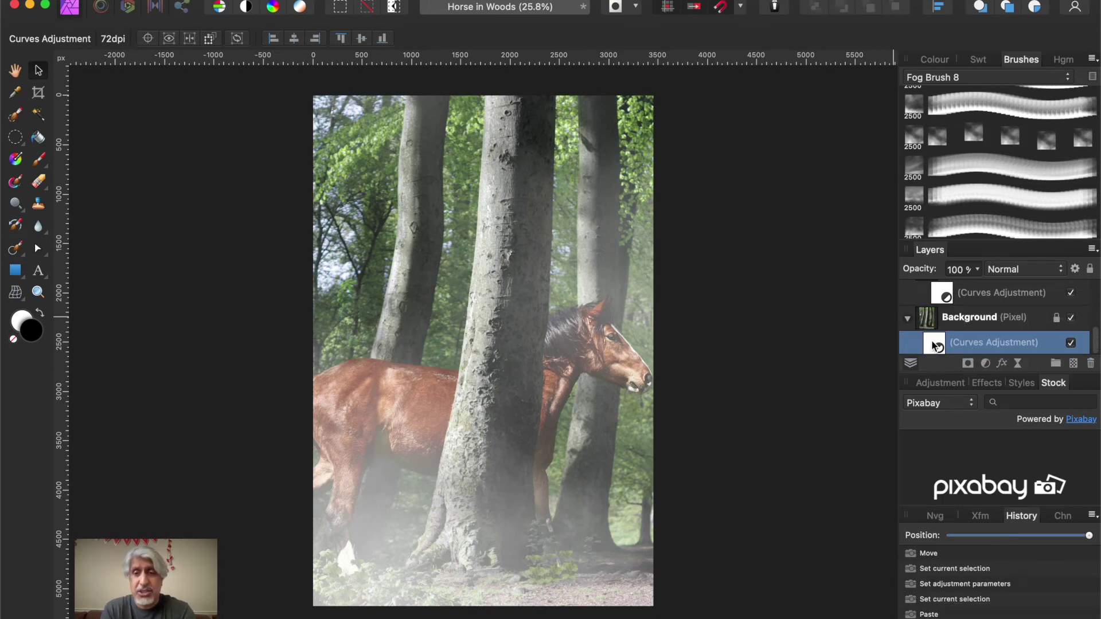
# Inspect the curve of the adjustment nested inside the Background layer and close its settings
pyautogui.doubleClick(934, 345)
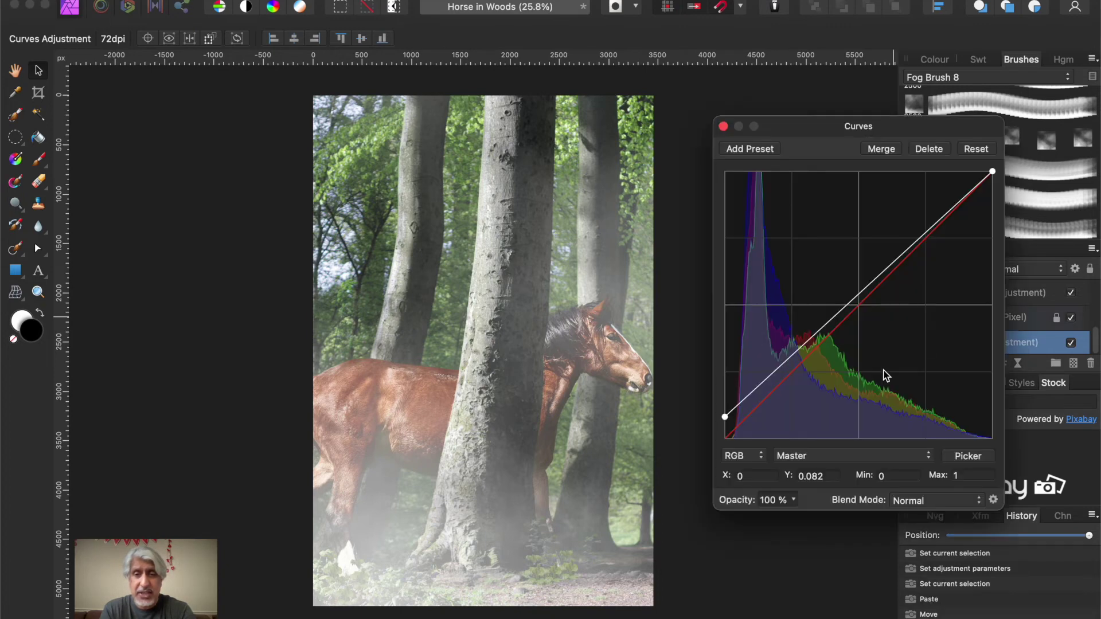
pyautogui.click(723, 126)
# Paste the copied Curves adjustment, nest it inside the foreground tree trunk layer, and compare the image with the adjustment hidden and shown
pyautogui.scroll(1, 957, 319)
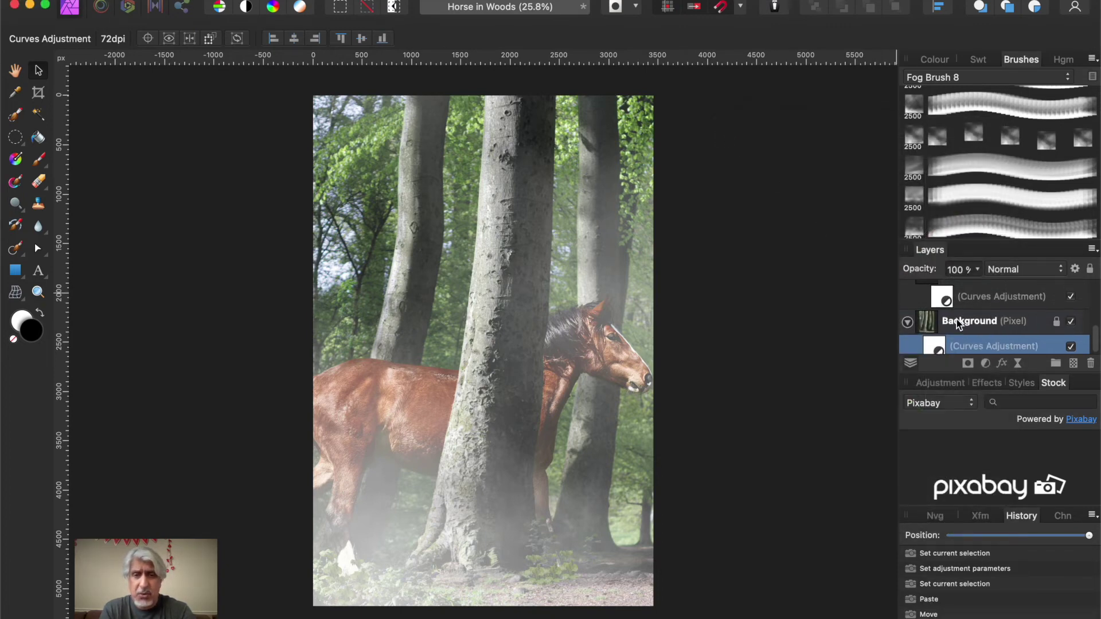
pyautogui.scroll(2, 956, 320)
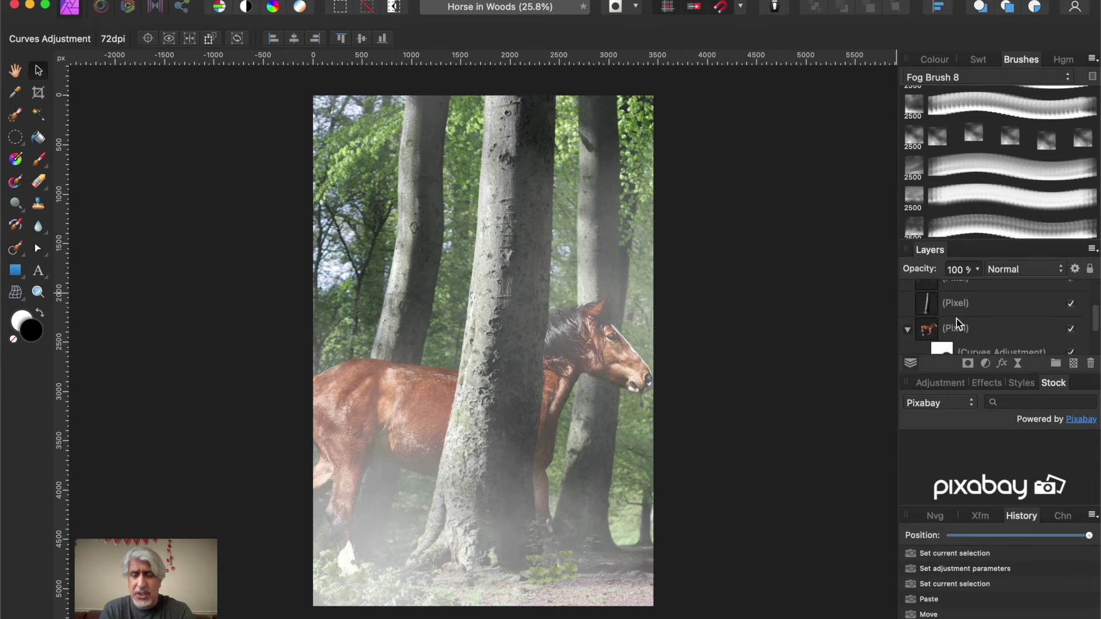
pyautogui.click(949, 309)
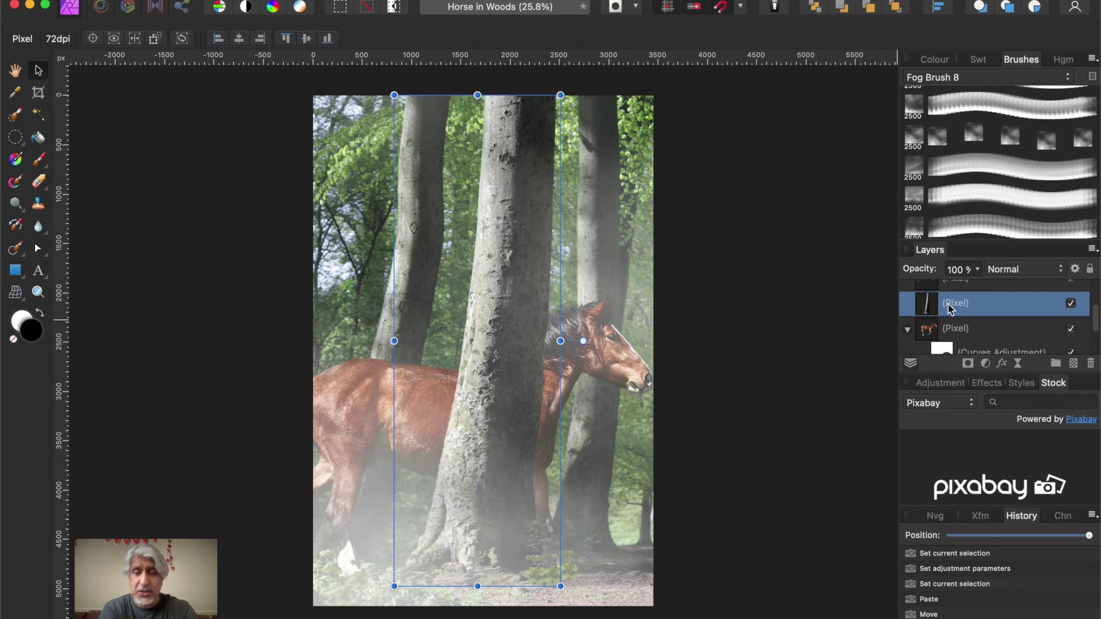
pyautogui.press('super+v')
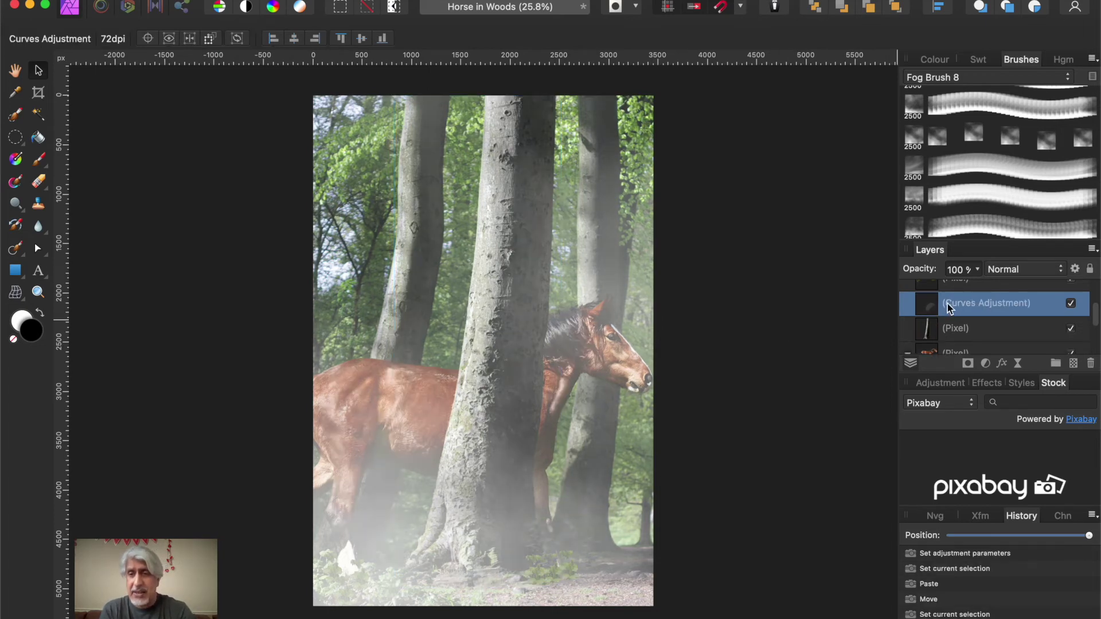
pyautogui.moveTo(930, 311); pyautogui.dragTo(970, 340)
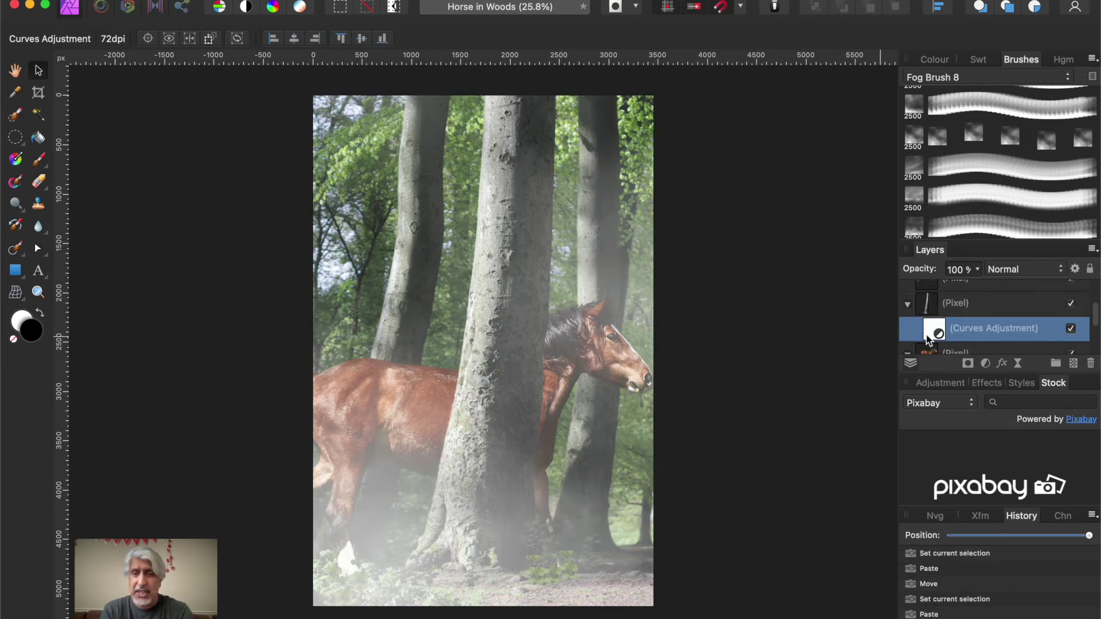
pyautogui.click(1071, 330)
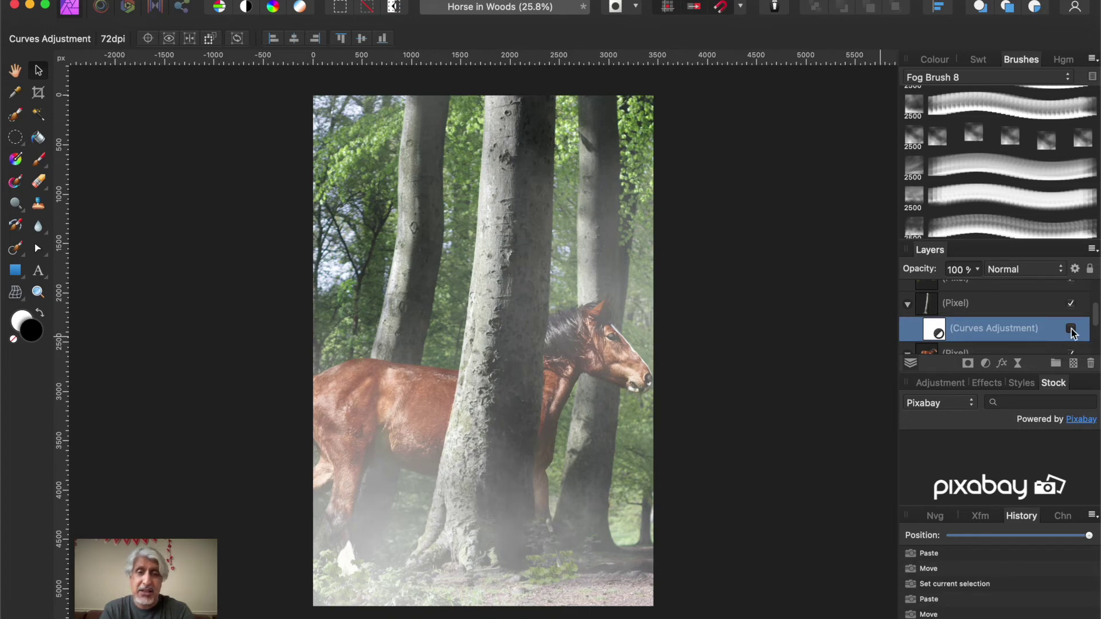
pyautogui.click(1071, 330)
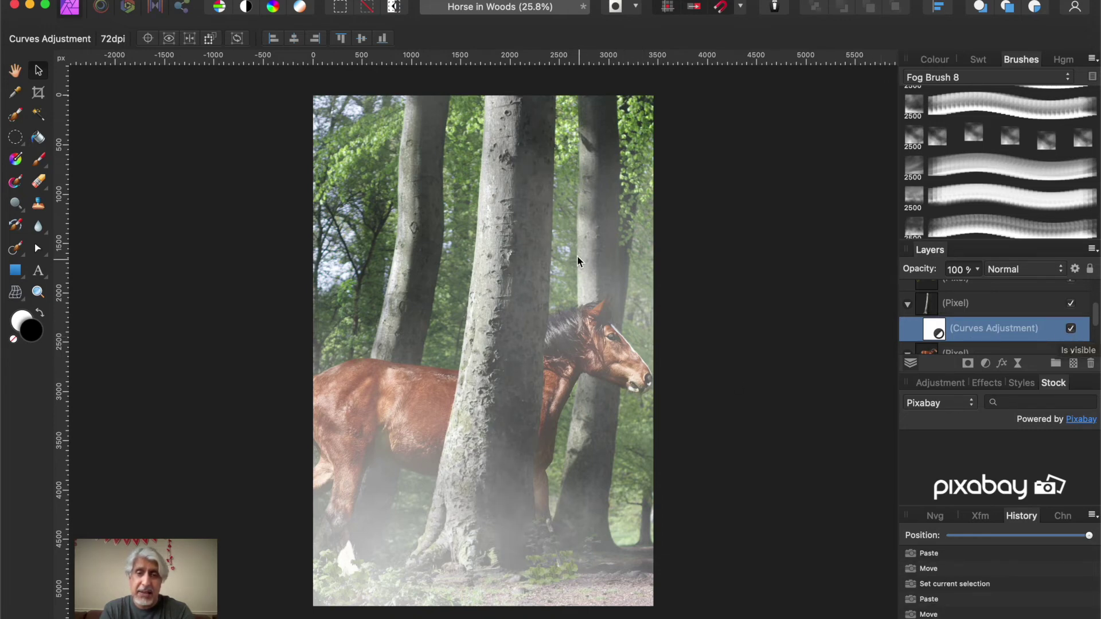
# Compare the image with the Curves adjustment nested in the foreground tree trunk layer hidden and shown
pyautogui.click(1072, 331)
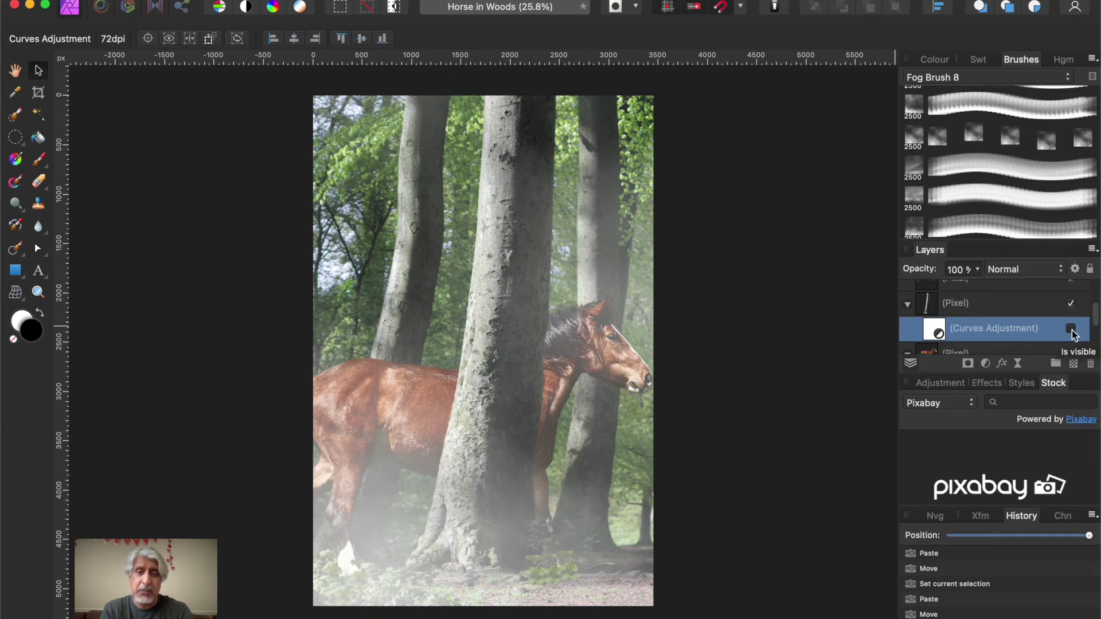
pyautogui.click(1071, 330)
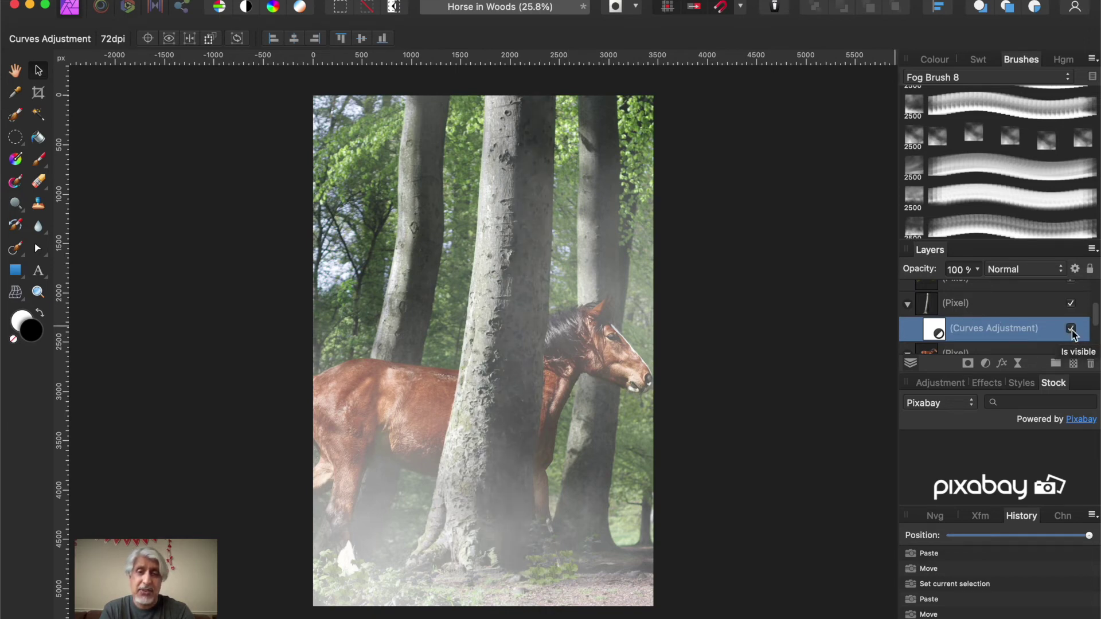
pyautogui.click(1071, 330)
pyautogui.click(1072, 330)
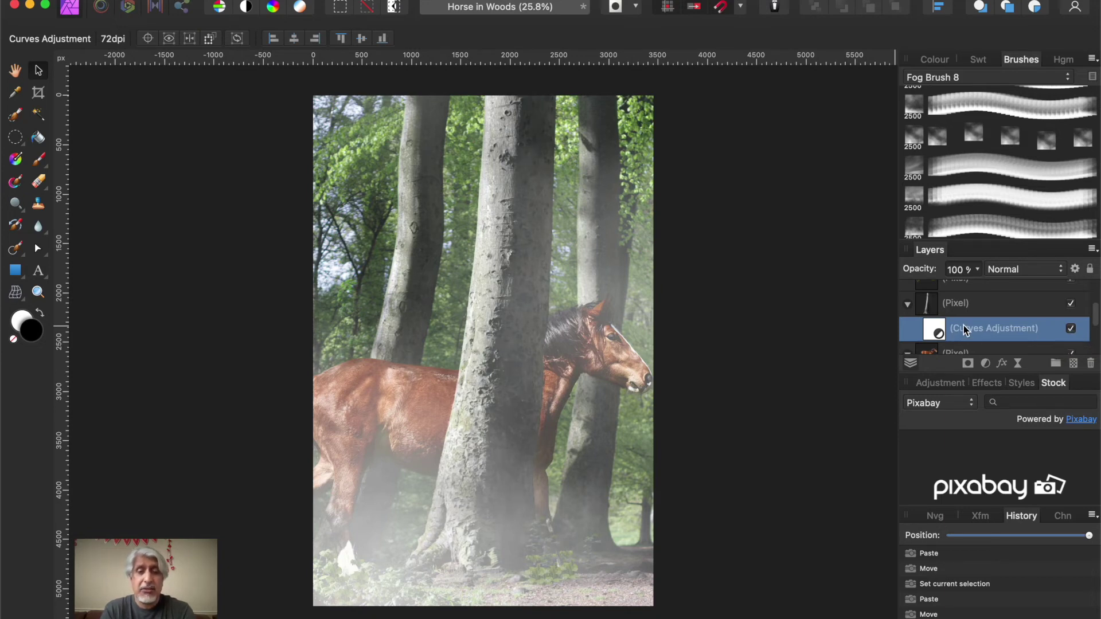
# Add an HSL adjustment and move it out of the trunk layer to the top of the layer stack
pyautogui.scroll(1, 963, 328)
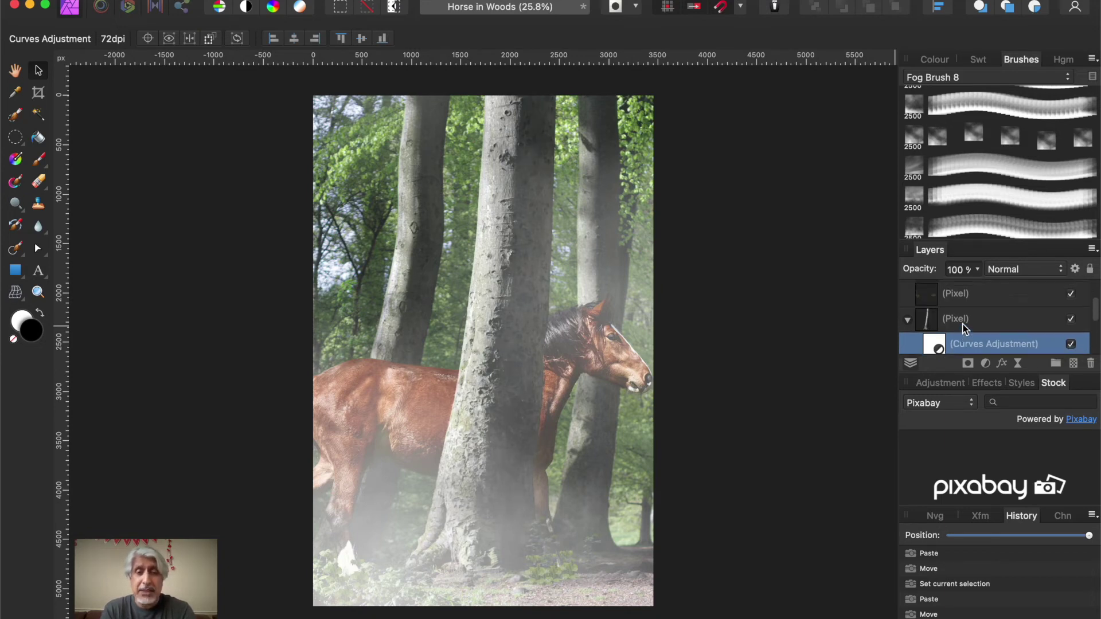
pyautogui.scroll(2, 964, 328)
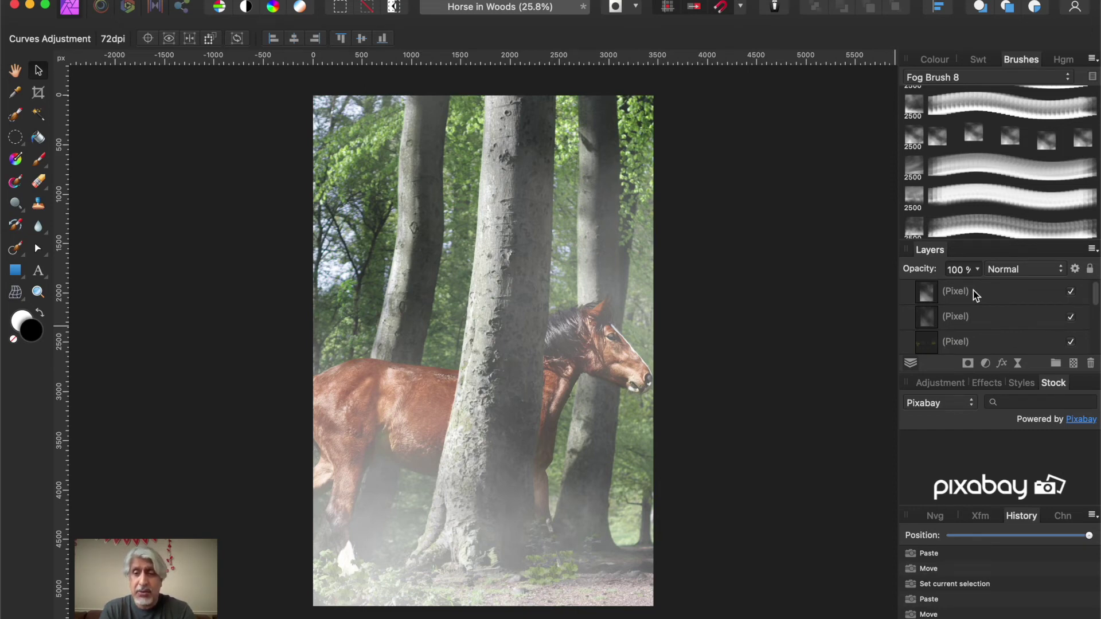
pyautogui.click(986, 364)
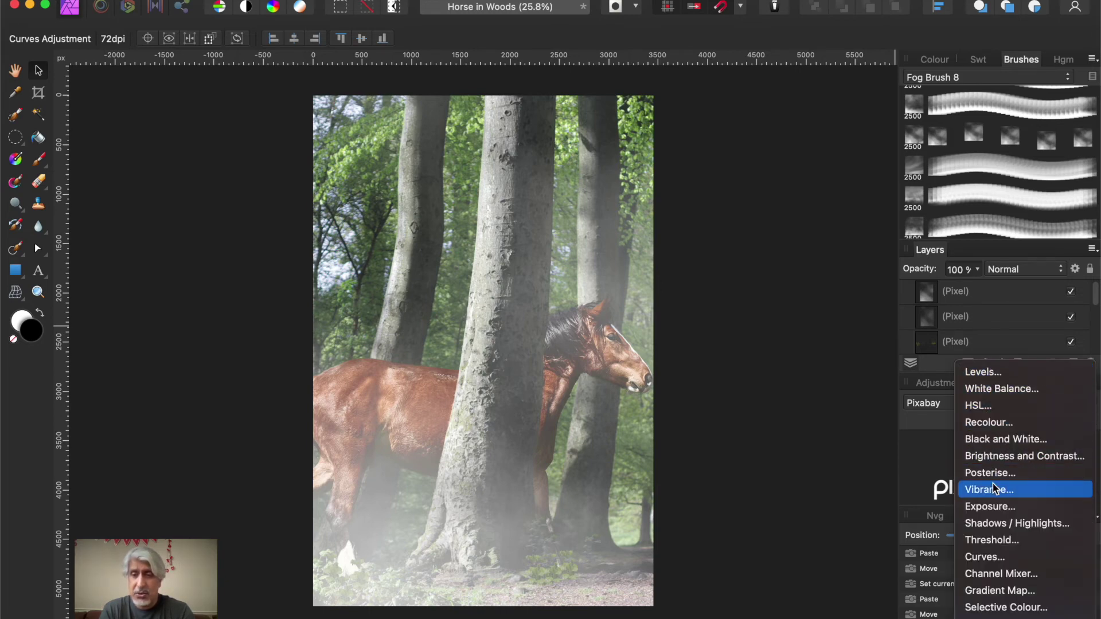
pyautogui.click(978, 407)
pyautogui.moveTo(803, 163); pyautogui.dragTo(632, 115)
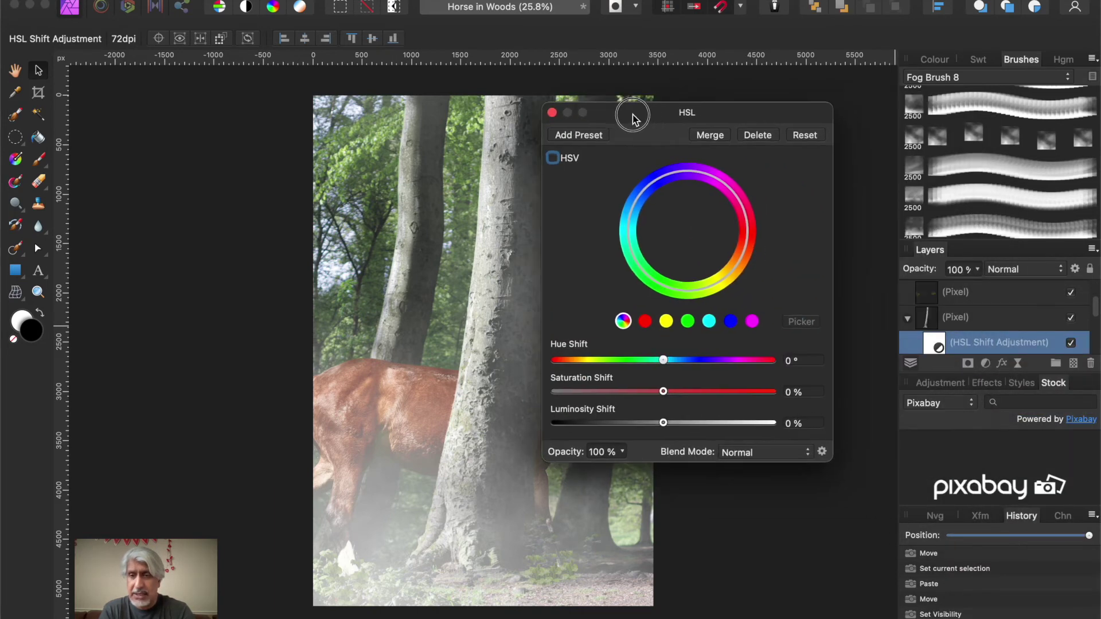
pyautogui.click(930, 346)
pyautogui.moveTo(930, 344); pyautogui.dragTo(928, 293)
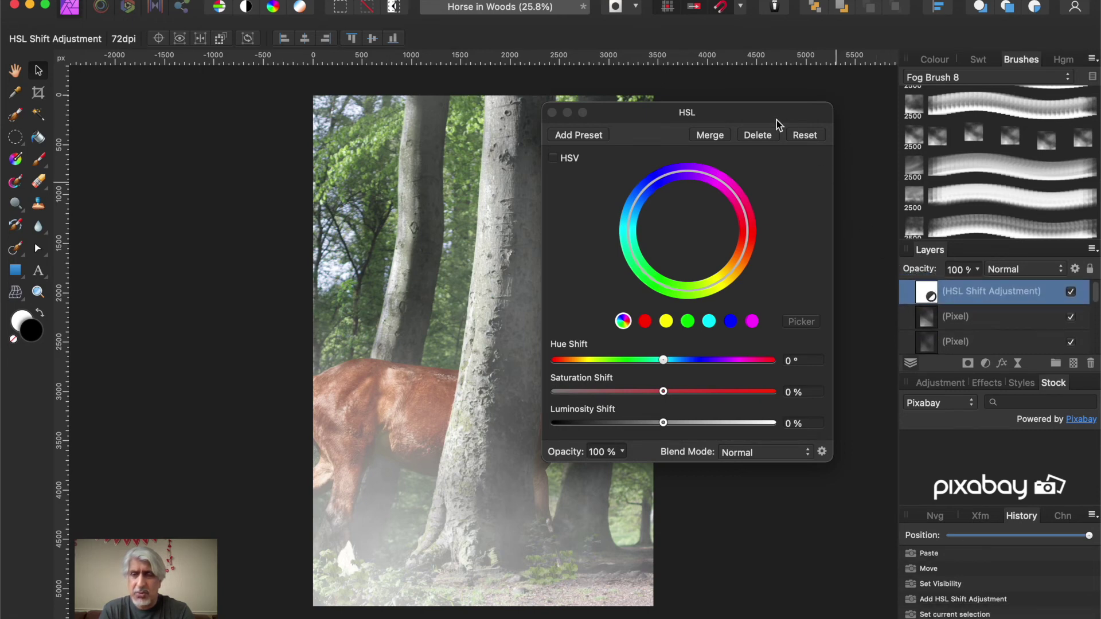
pyautogui.moveTo(752, 113); pyautogui.dragTo(970, 113)
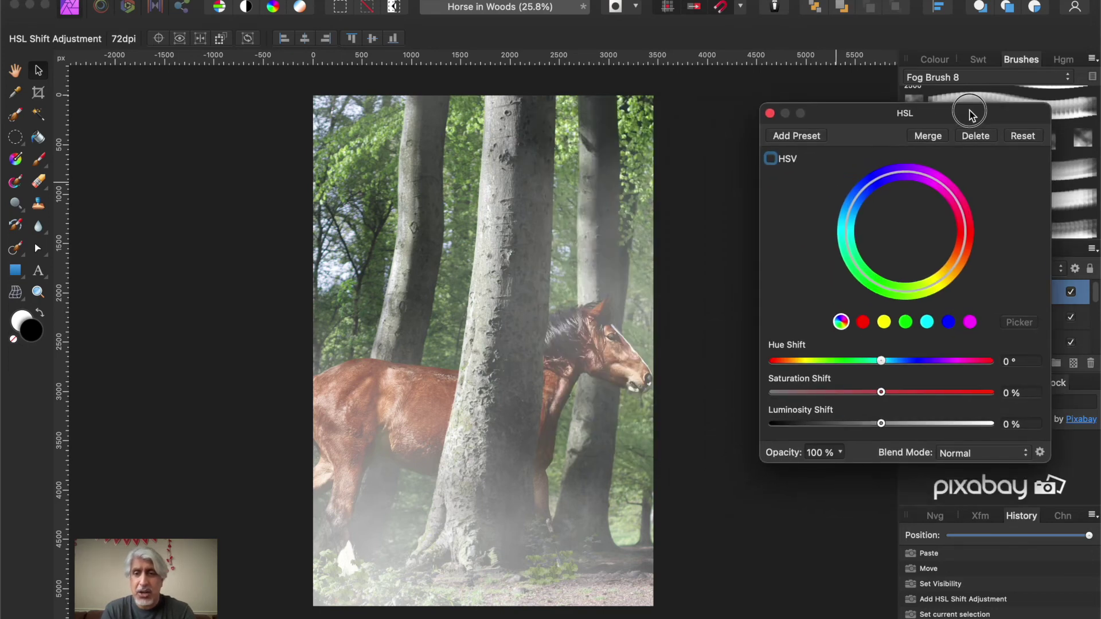
# Try out a master hue shift and reset it, then set the saturation shift to -34% and the luminosity shift to 5%
pyautogui.moveTo(881, 364); pyautogui.dragTo(827, 367)
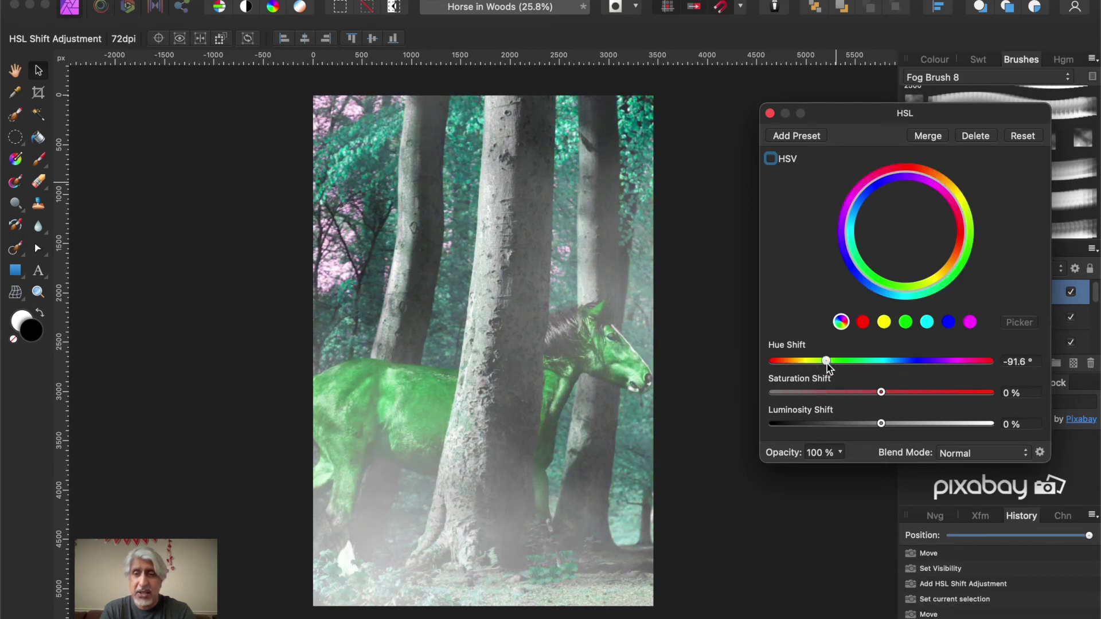
pyautogui.doubleClick(827, 362)
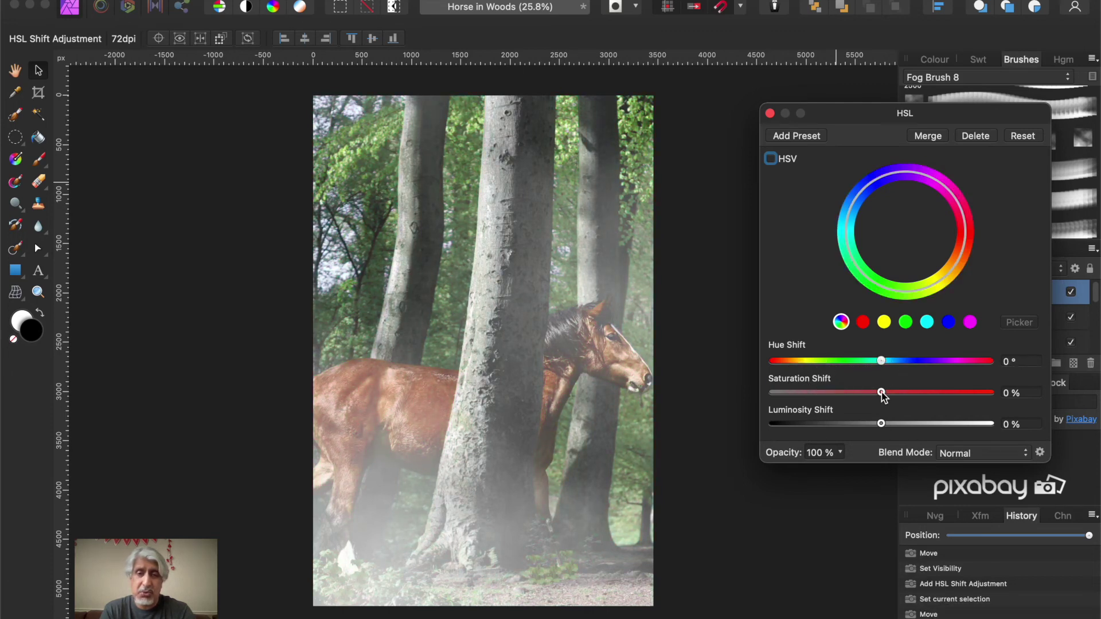
pyautogui.moveTo(881, 393); pyautogui.dragTo(846, 395)
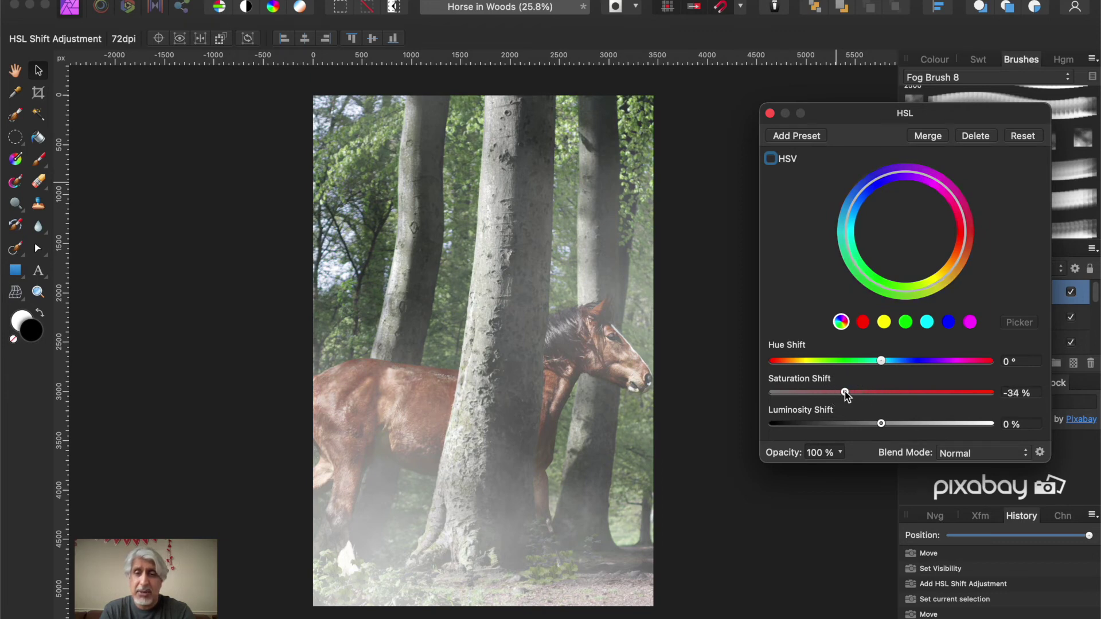
pyautogui.moveTo(881, 426)
pyautogui.mouseDown()
pyautogui.moveTo(855, 425)
pyautogui.moveTo(899, 425)
pyautogui.moveTo(886, 426)
pyautogui.mouseUp()
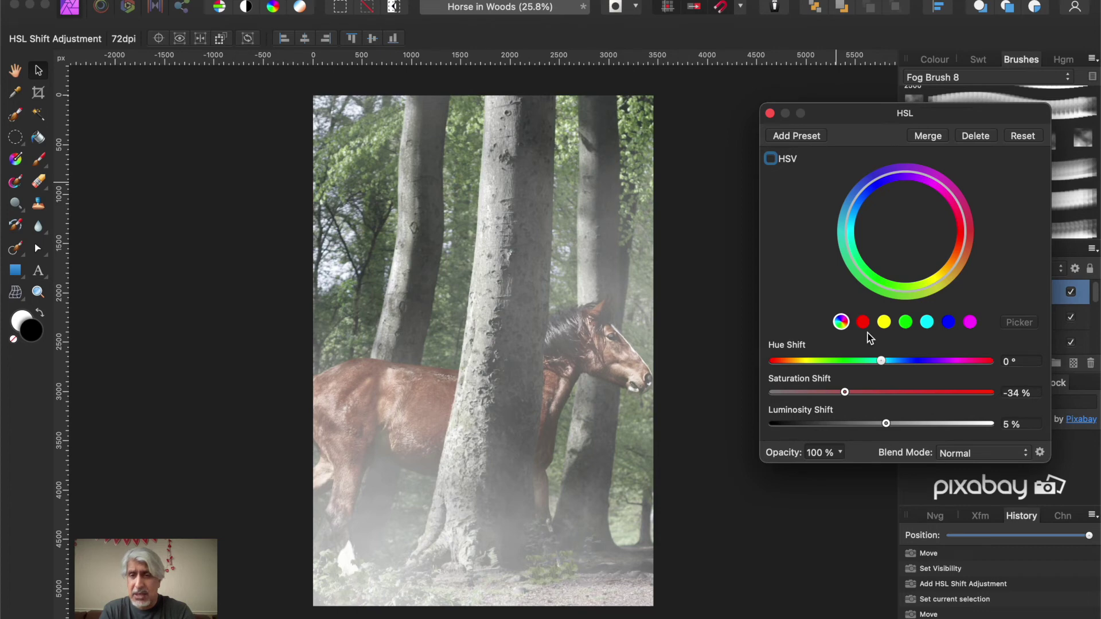
# Set the saturation shift of the greens to -15% in the HSL adjustment and close its settings
pyautogui.click(905, 323)
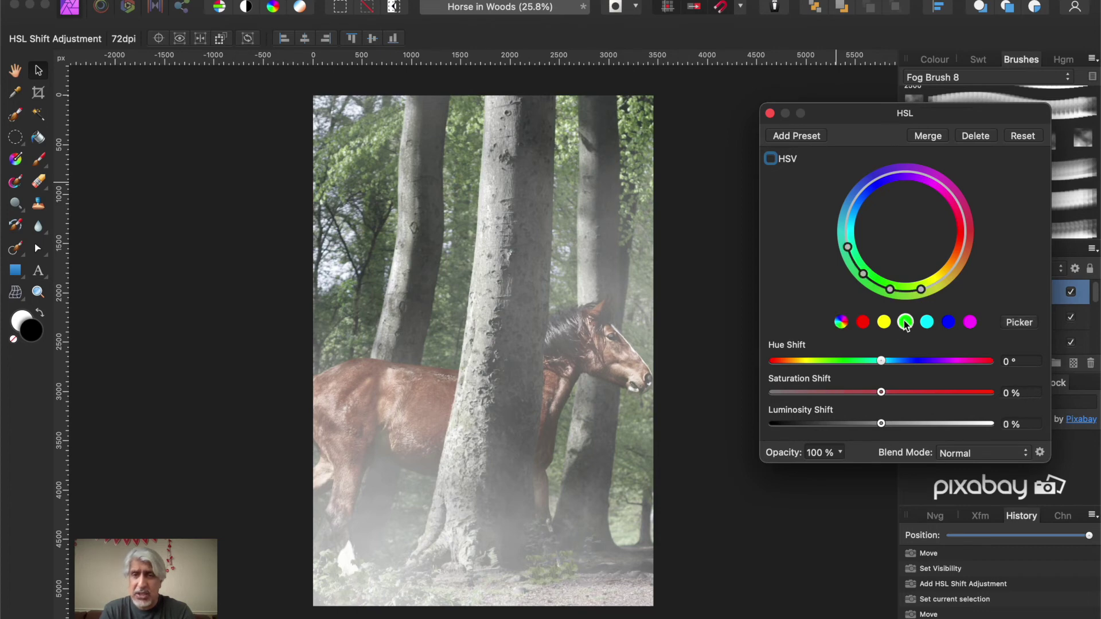
pyautogui.moveTo(881, 393); pyautogui.dragTo(865, 394)
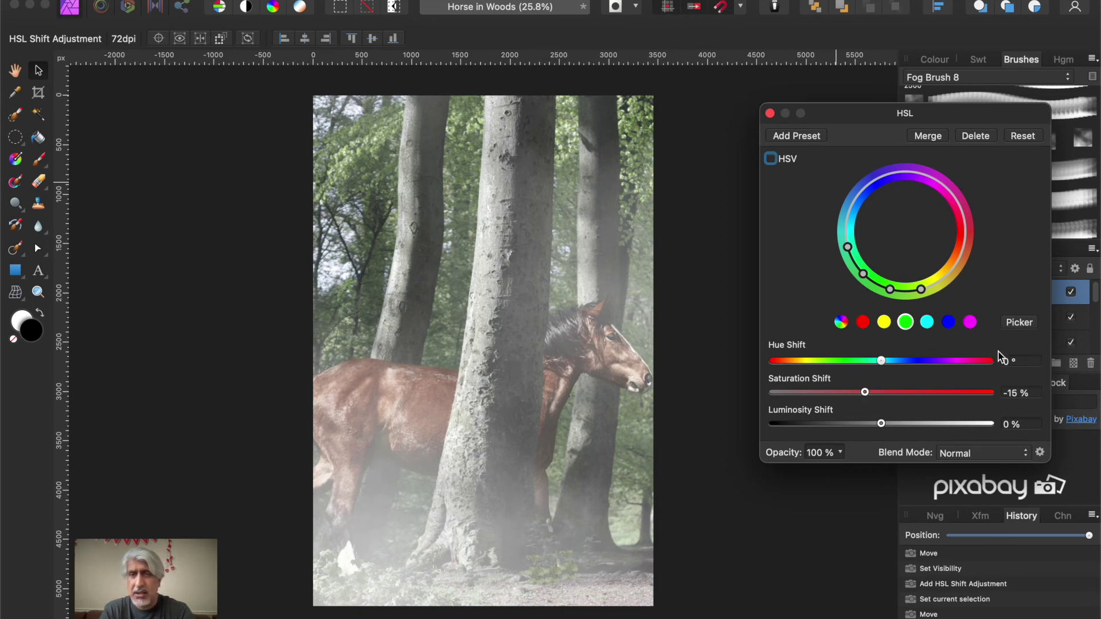
pyautogui.click(770, 113)
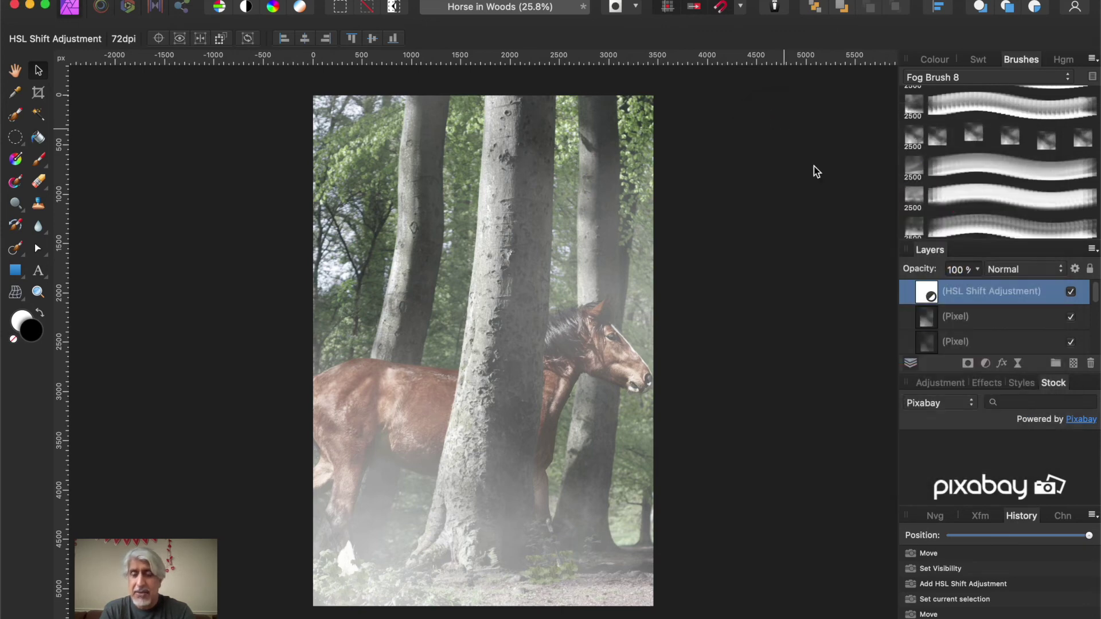
# Add a Brightness and Contrast adjustment above the HSL adjustment, set its contrast to 32%, and close its settings
pyautogui.click(984, 366)
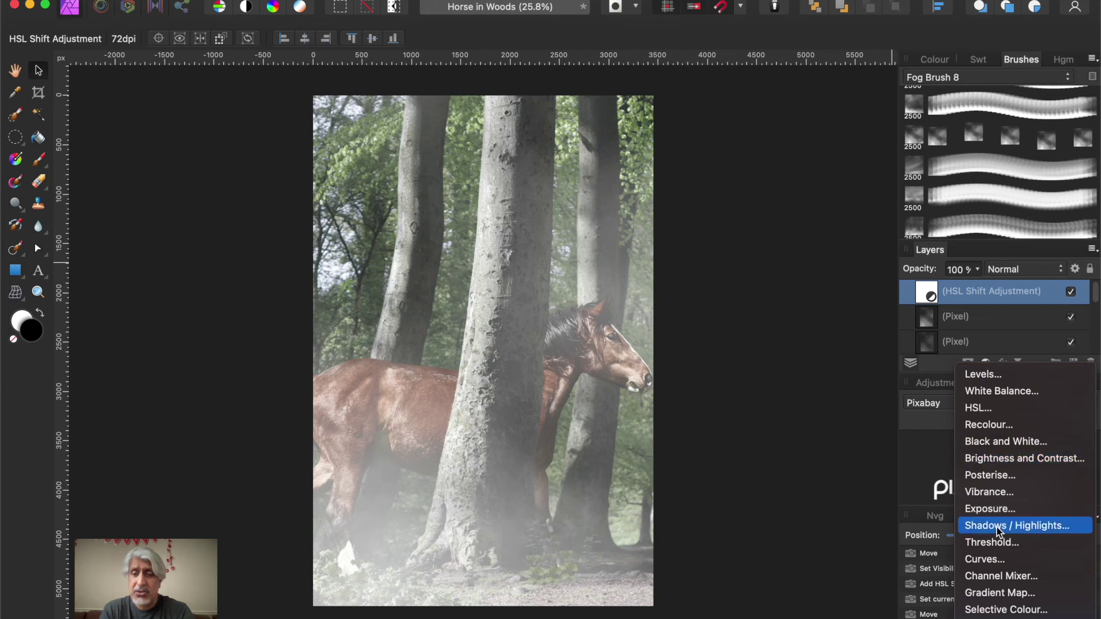
pyautogui.click(993, 461)
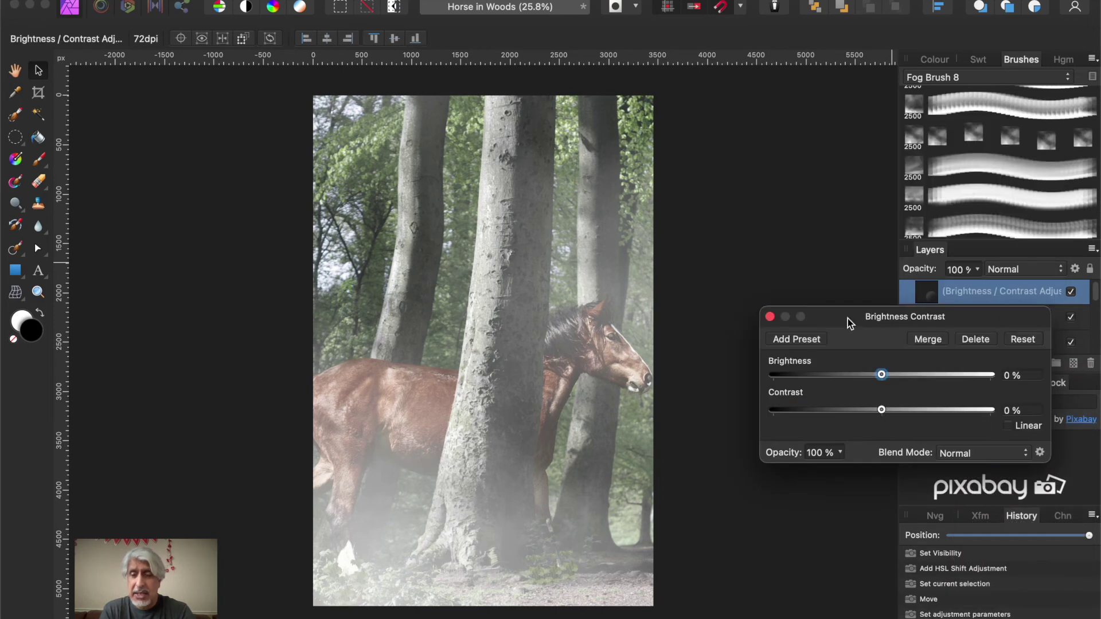
pyautogui.moveTo(839, 319); pyautogui.dragTo(822, 205)
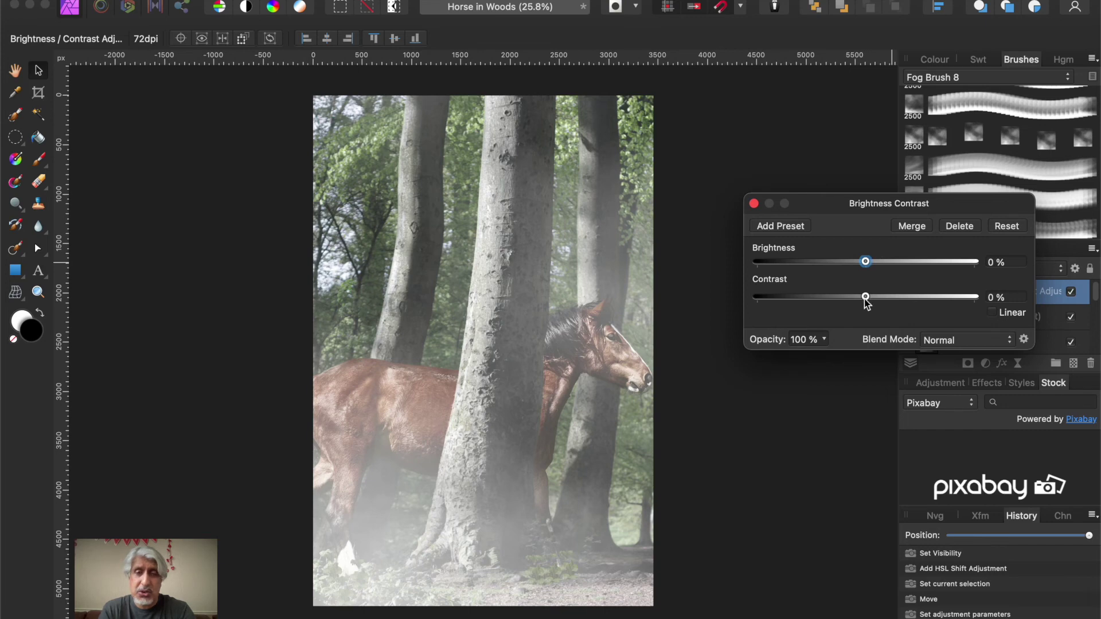
pyautogui.moveTo(867, 301); pyautogui.dragTo(900, 298)
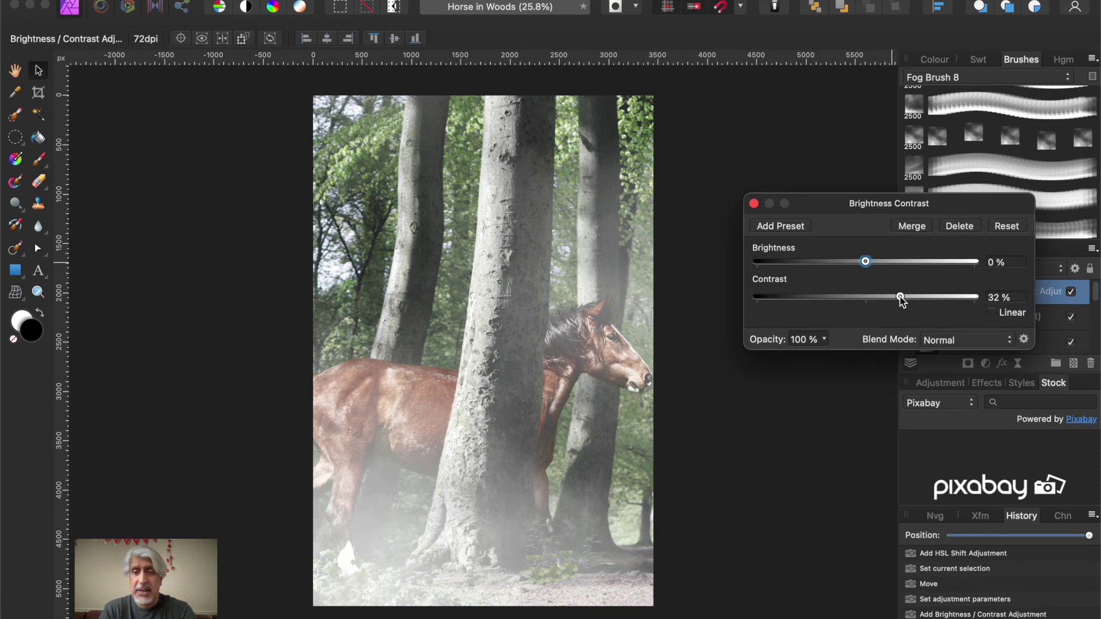
pyautogui.click(754, 203)
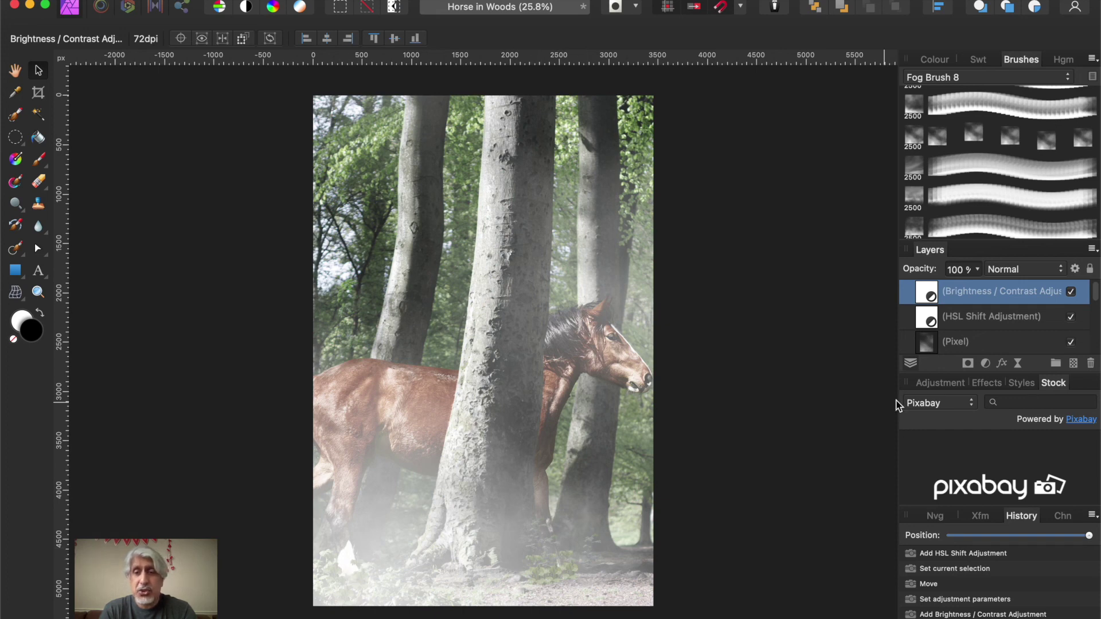
# Lower the opacity of the Brightness / Contrast adjustment layer to 91% and clear the selection
pyautogui.click(975, 270)
pyautogui.moveTo(976, 286)
pyautogui.mouseDown()
pyautogui.moveTo(948, 285)
pyautogui.moveTo(965, 285)
pyautogui.mouseUp()
pyautogui.click(816, 228)
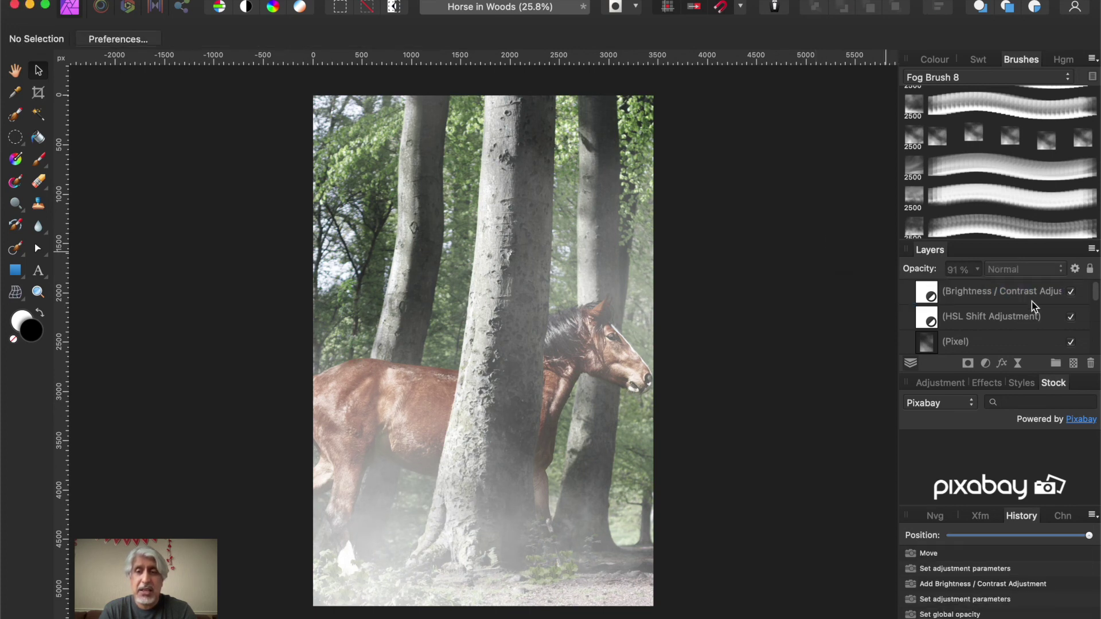
# Lower the opacity of the middle of the three fog layers above the trunk to 31% and deselect it
pyautogui.scroll(-5, 1012, 324)
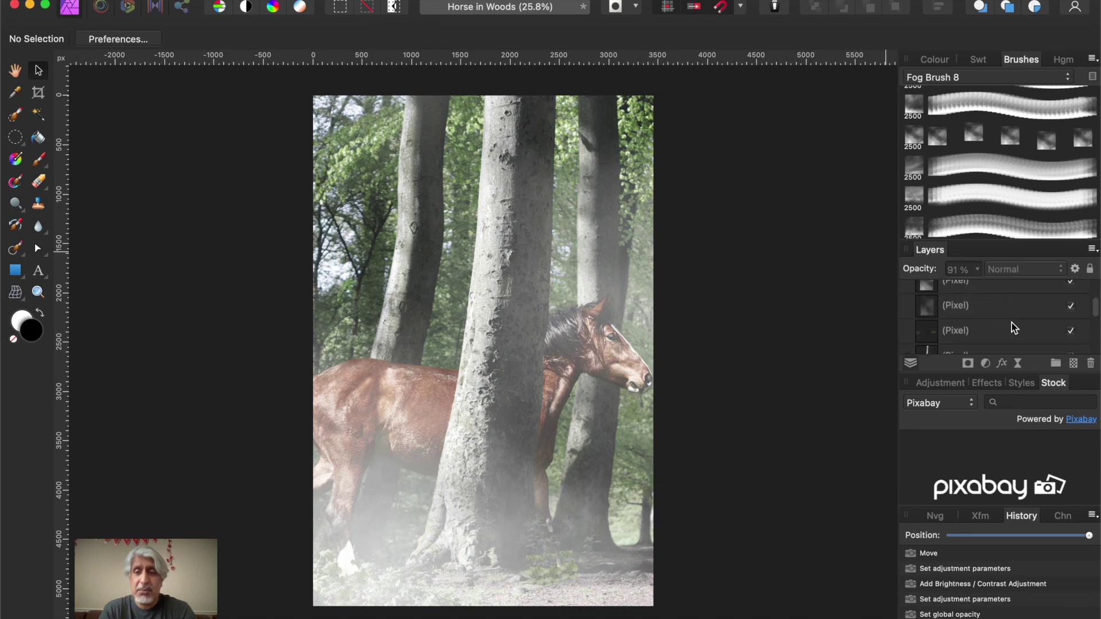
pyautogui.doubleClick(981, 299)
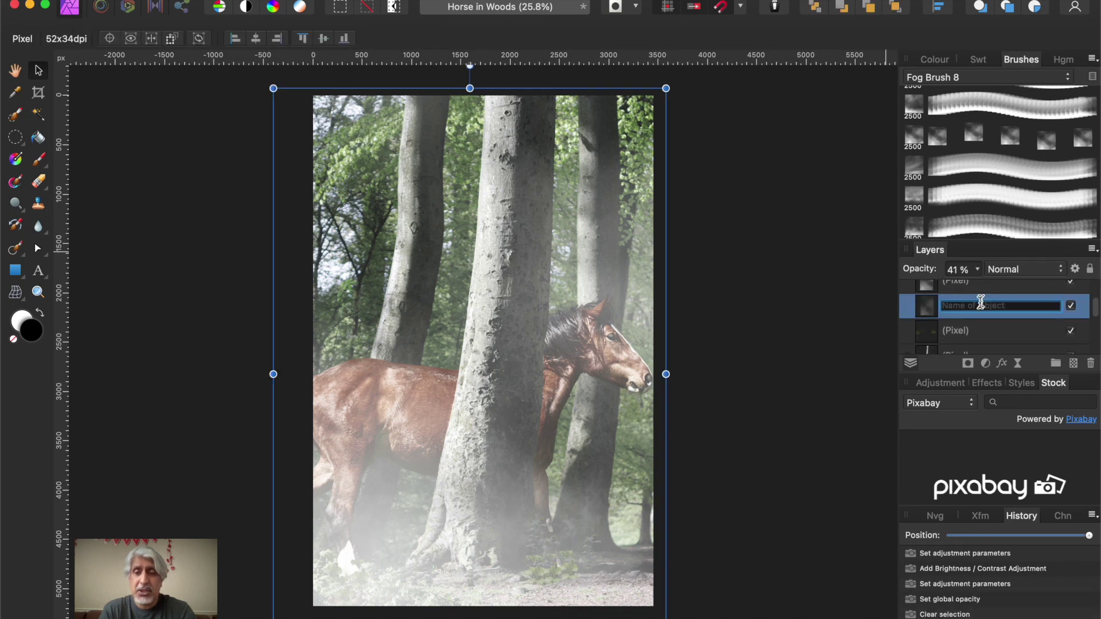
pyautogui.click(882, 311)
pyautogui.click(930, 305)
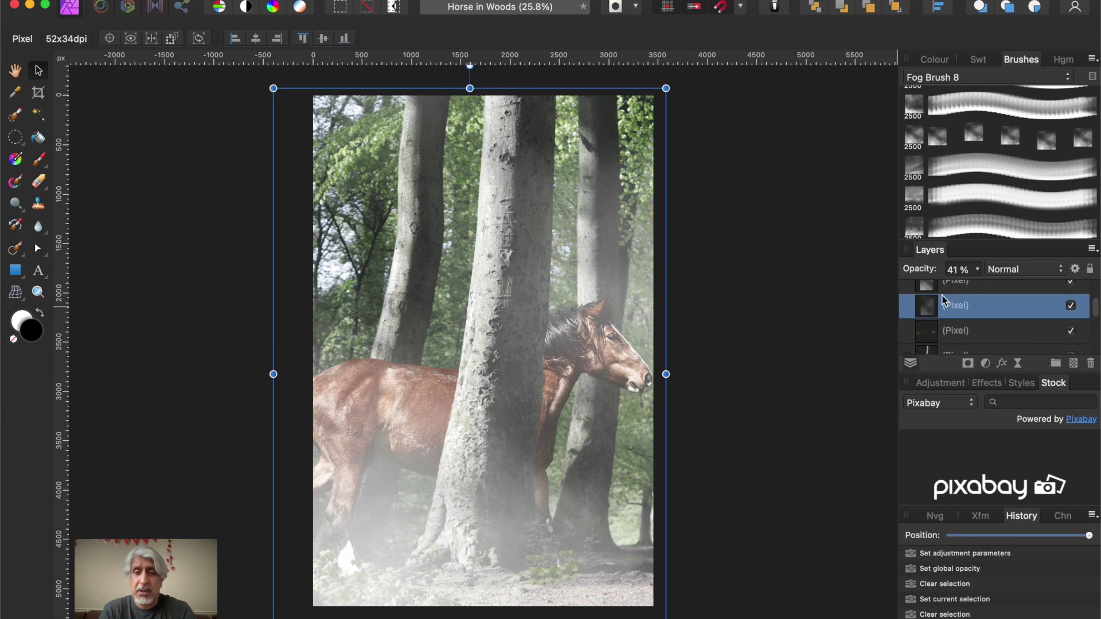
pyautogui.click(975, 269)
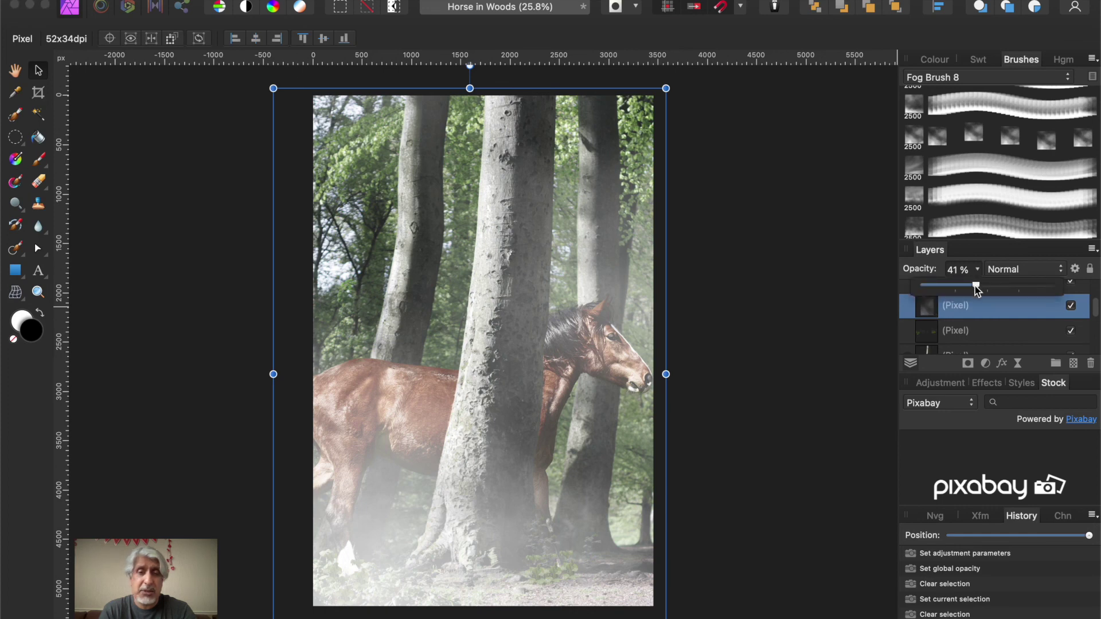
pyautogui.moveTo(976, 290)
pyautogui.mouseDown()
pyautogui.moveTo(1025, 289)
pyautogui.moveTo(936, 289)
pyautogui.moveTo(964, 289)
pyautogui.mouseUp()
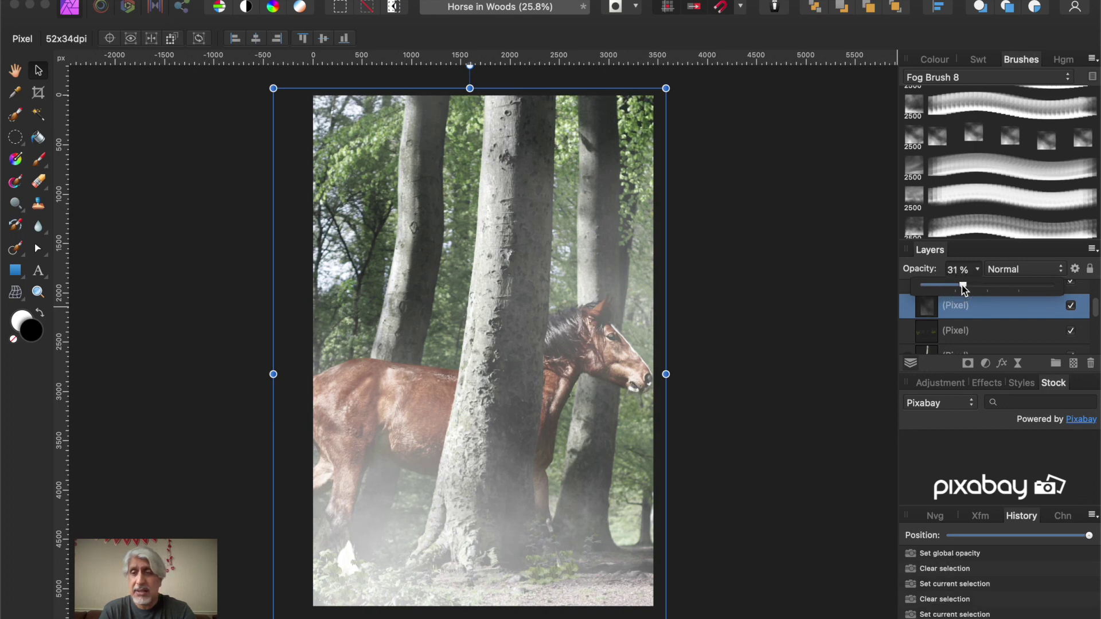
pyautogui.click(797, 273)
pyautogui.scroll(-2, 809, 322)
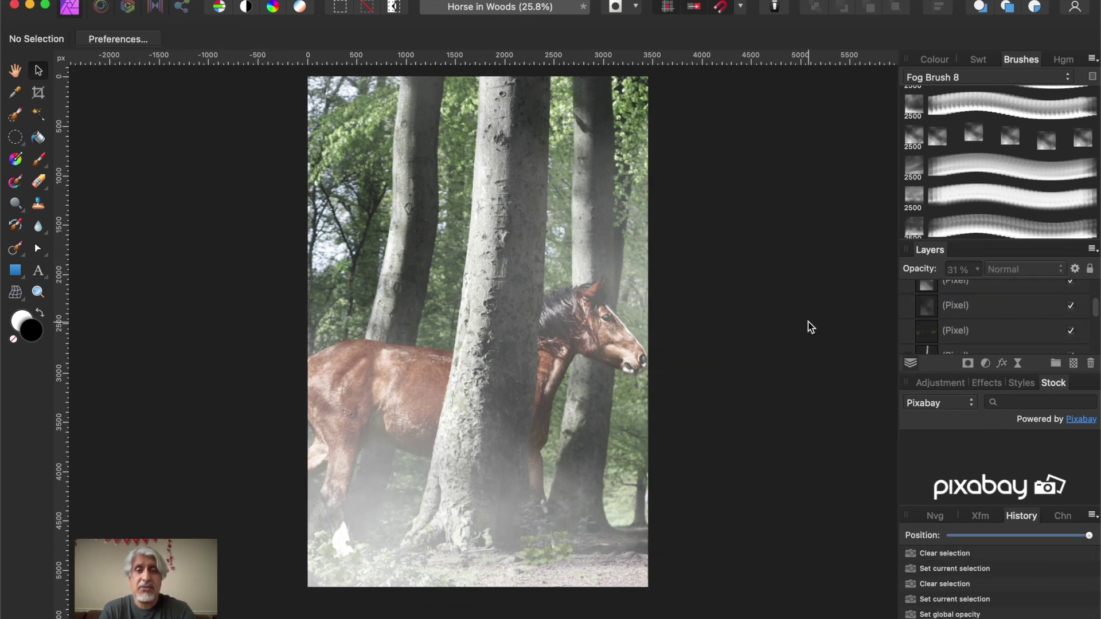